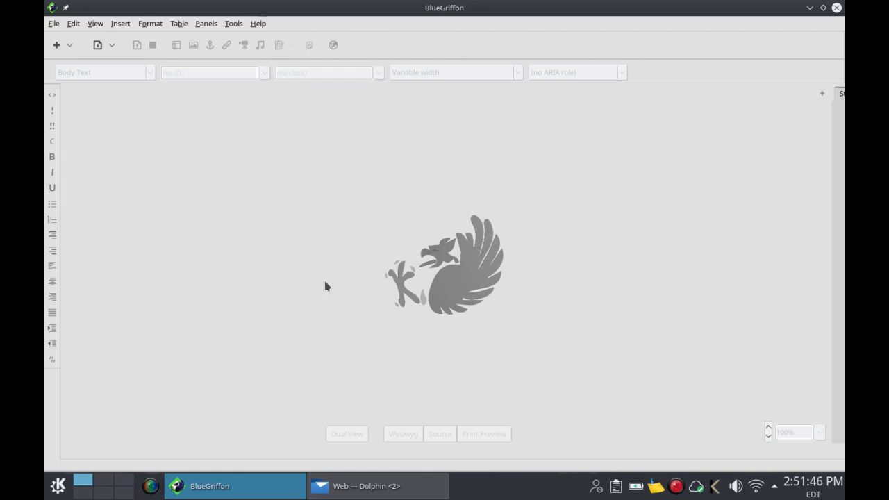
Step: Look at the Web folder, then try the Black theme in Preferences and revert to Light
click(369, 489)
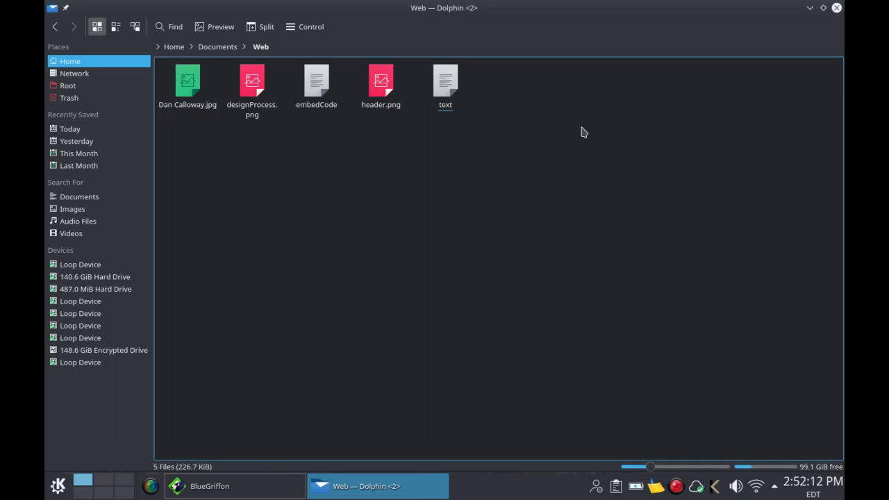
click(810, 9)
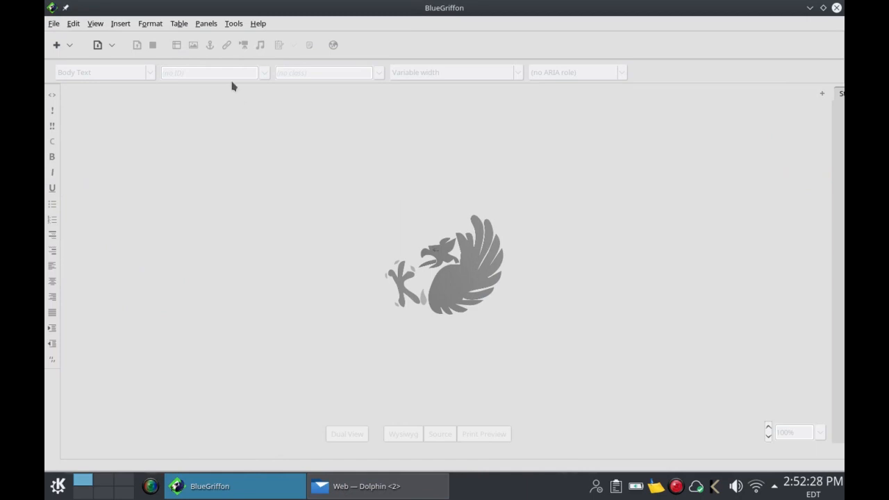
click(229, 25)
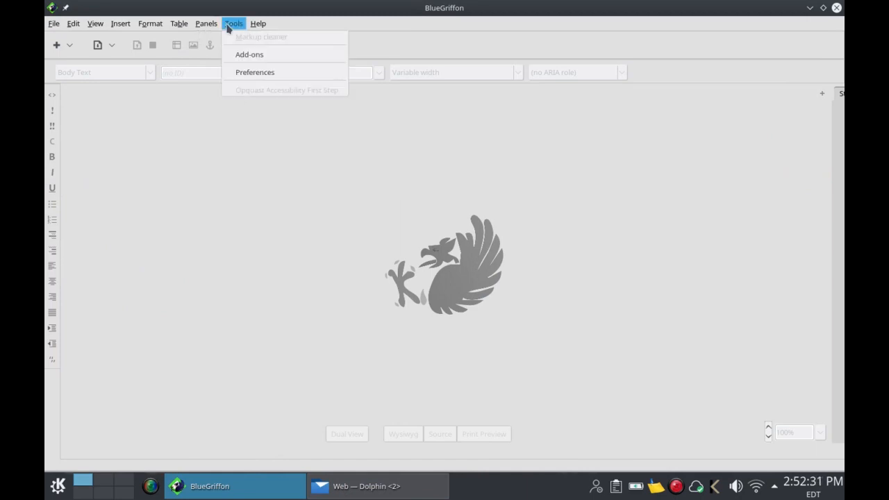
click(238, 74)
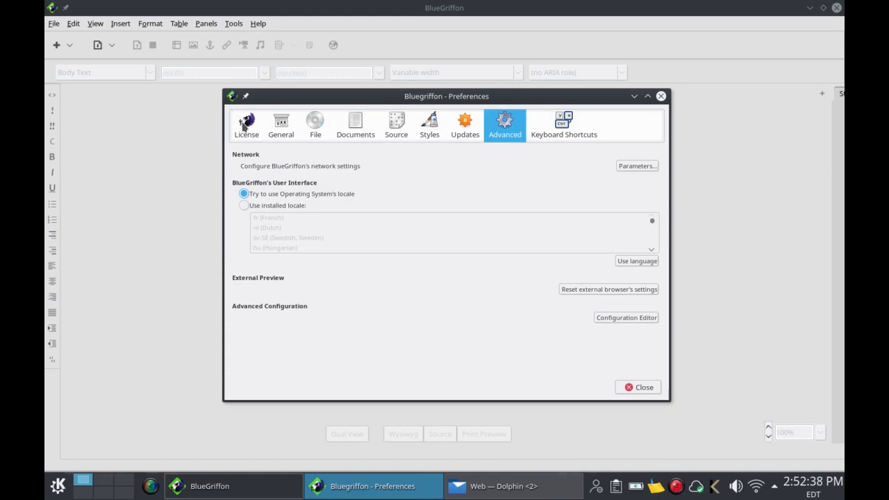
click(244, 123)
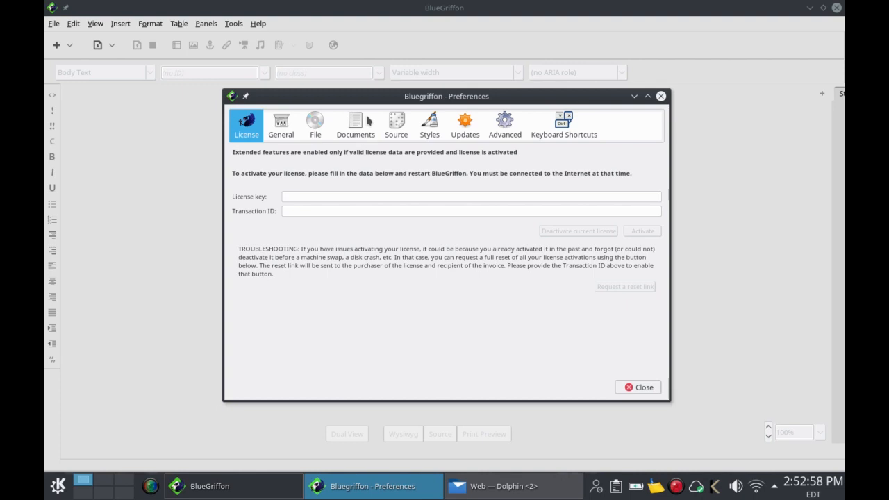
click(292, 122)
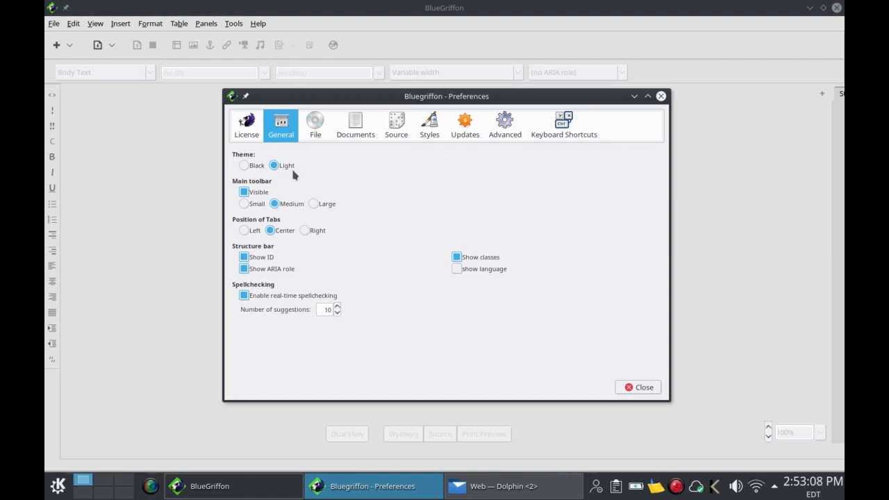
click(244, 165)
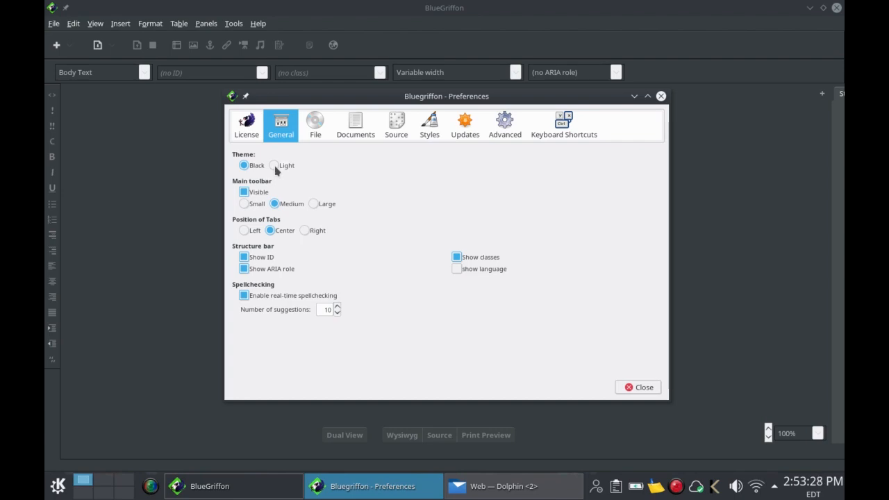
click(274, 166)
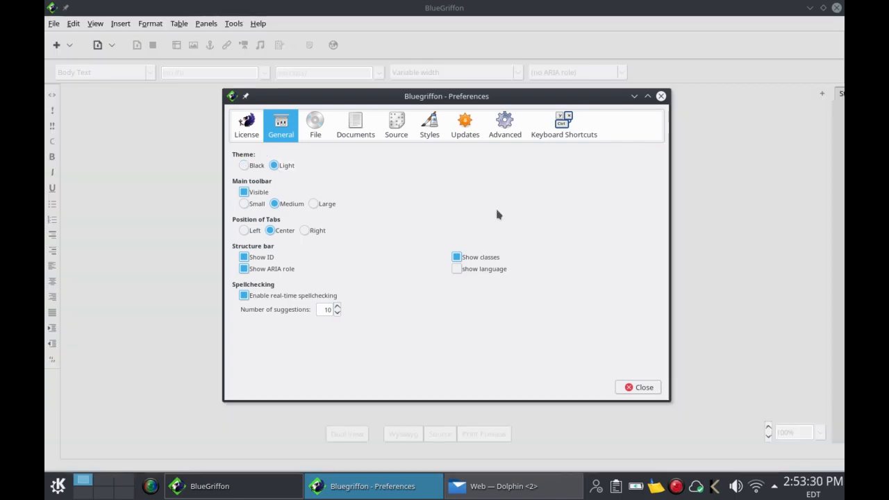
click(638, 388)
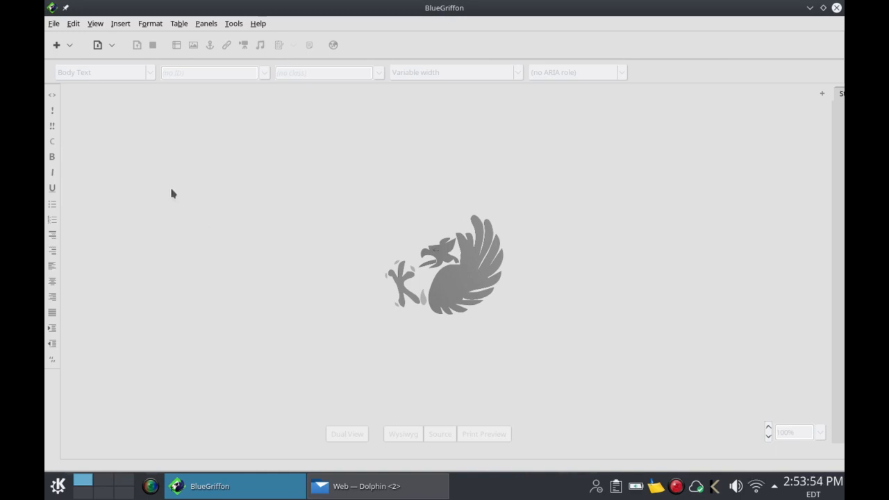
Step: Create a new blank page and start saving it with the page title 'home'
click(57, 25)
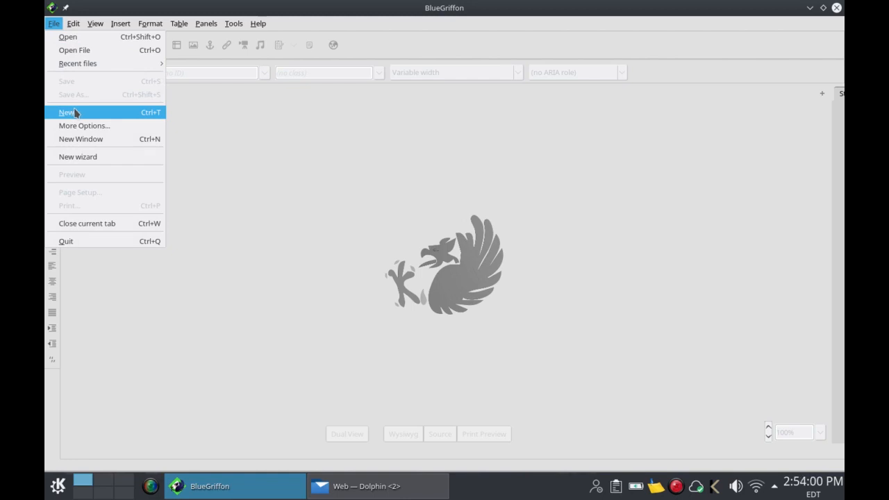
click(210, 147)
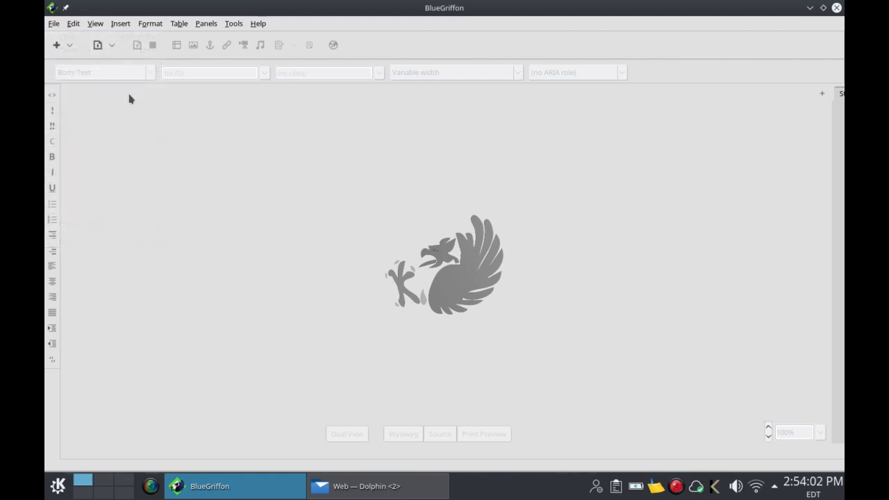
click(57, 46)
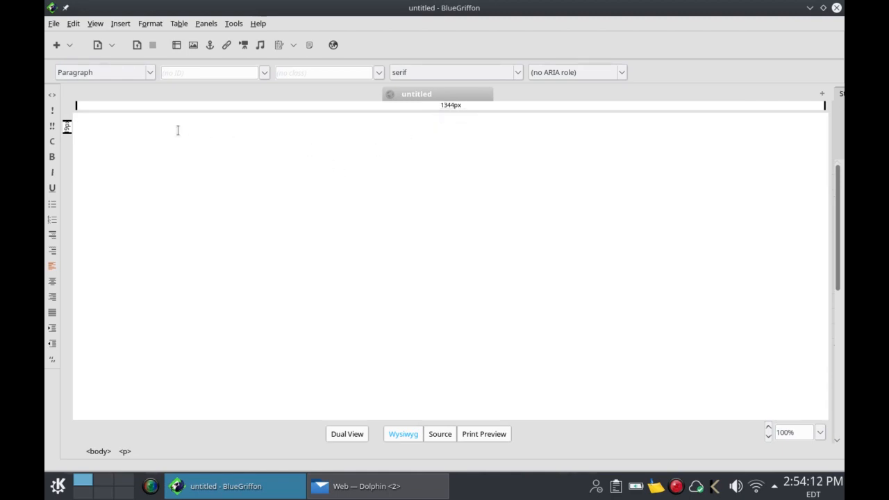
click(136, 46)
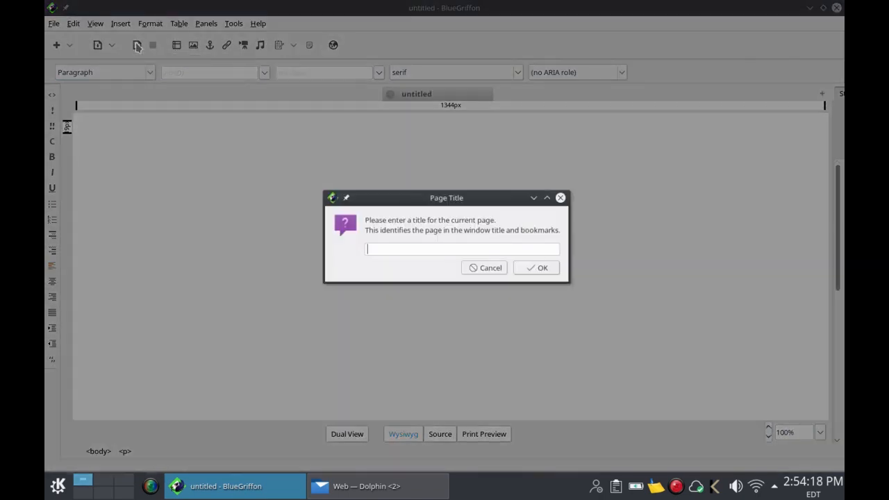
text(home)
Step: Confirm the 'home' title and save the page as home.html in Documents/Web
click(543, 270)
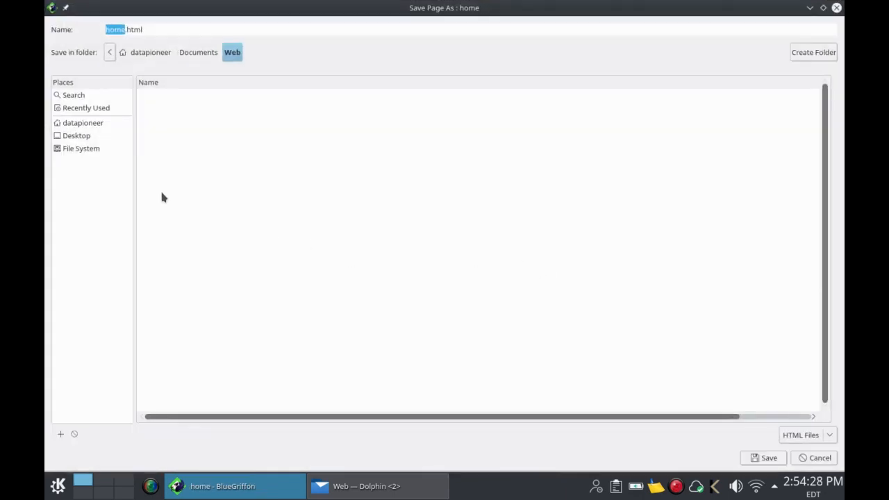
click(83, 123)
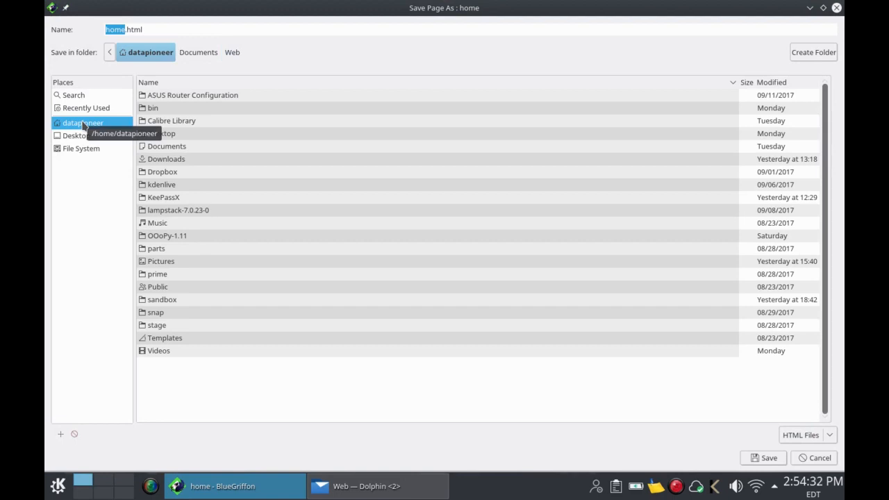
click(157, 146)
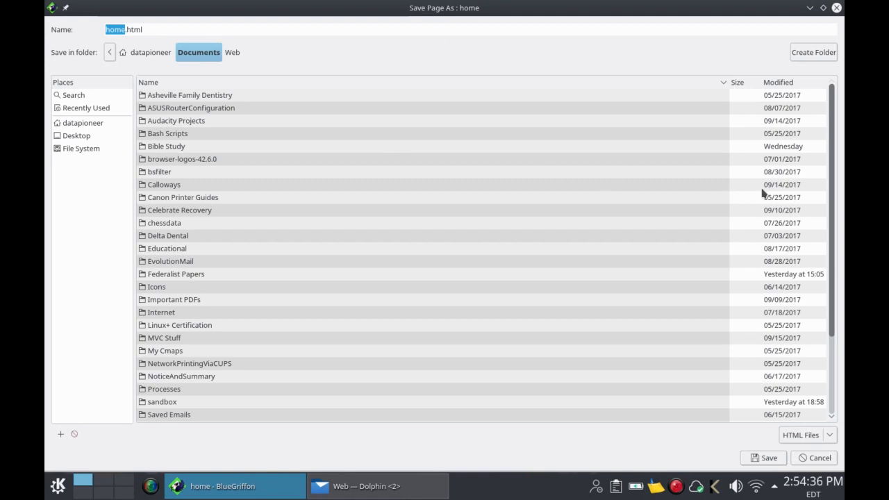
drag(830, 199, 843, 332)
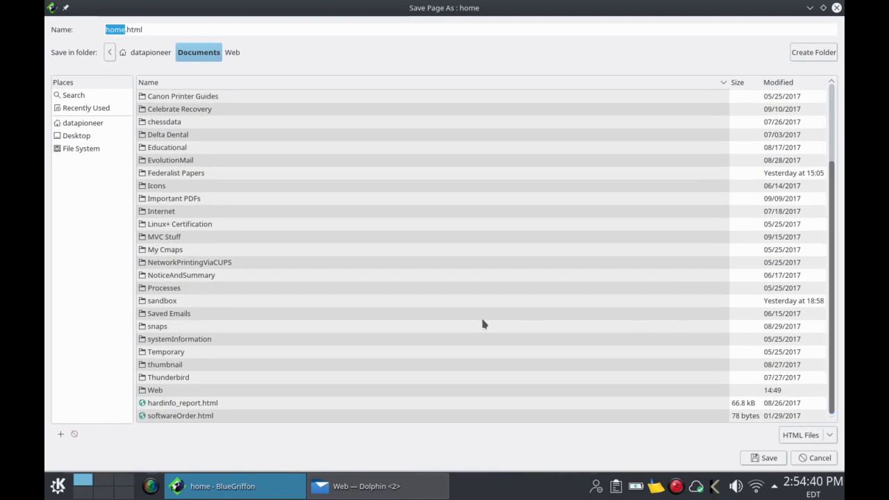
click(172, 392)
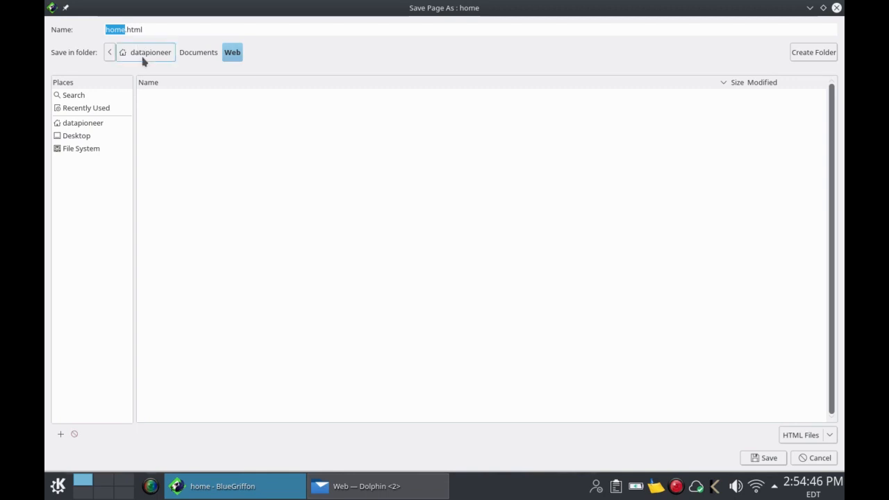
click(767, 458)
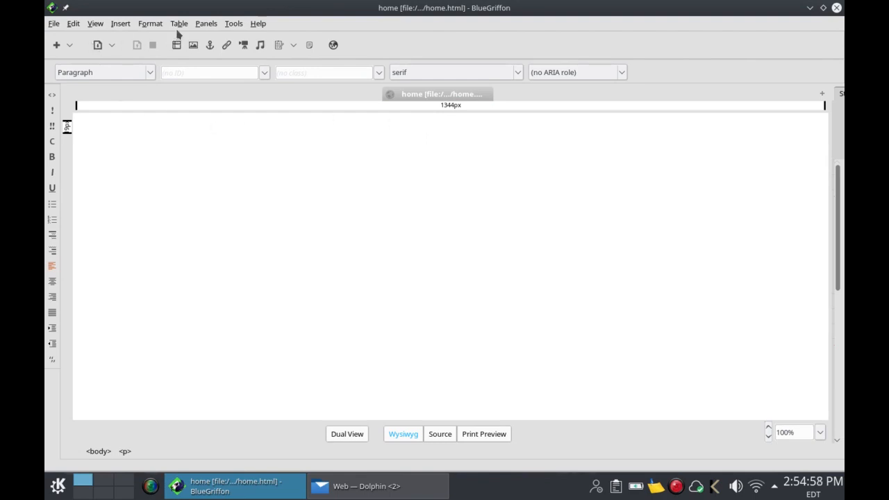
Step: Insert a 2 x 2 table at the top of home.html using the table size picker
click(137, 162)
click(180, 25)
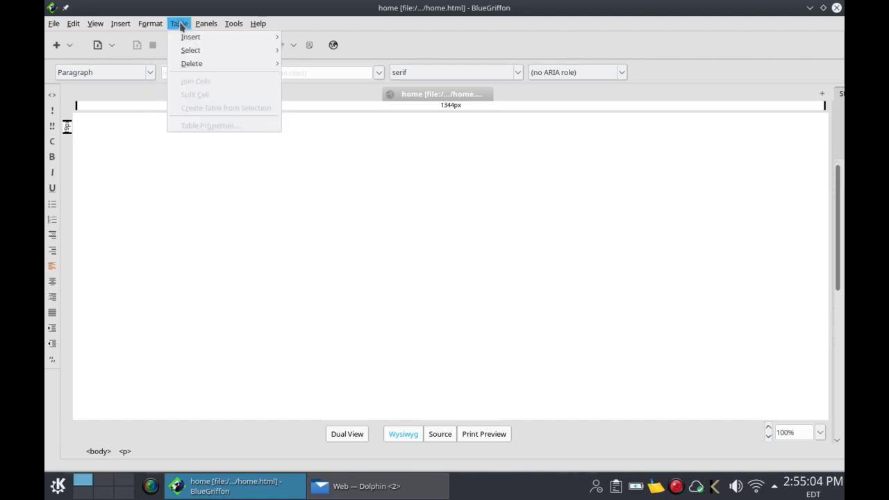
mouse_move(188, 37)
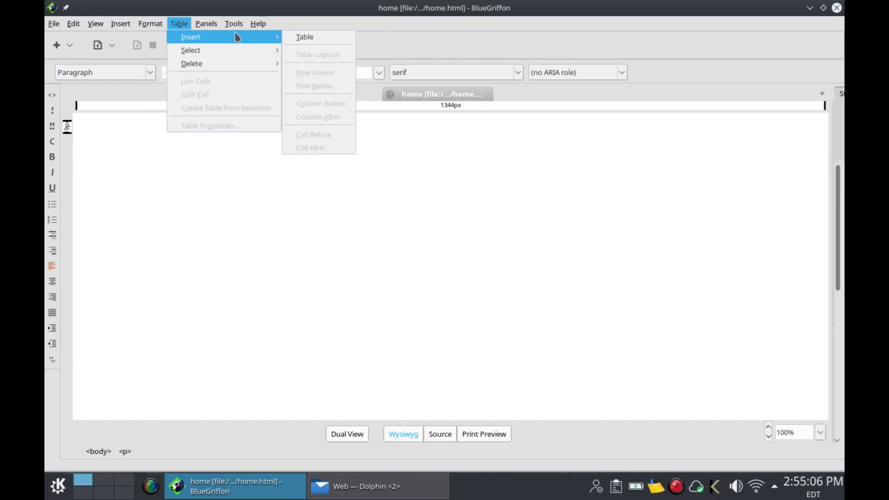
click(304, 43)
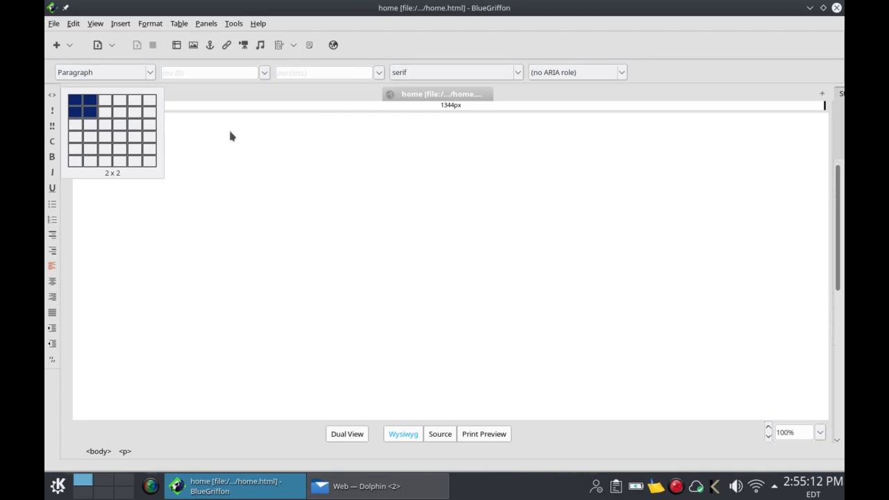
click(93, 113)
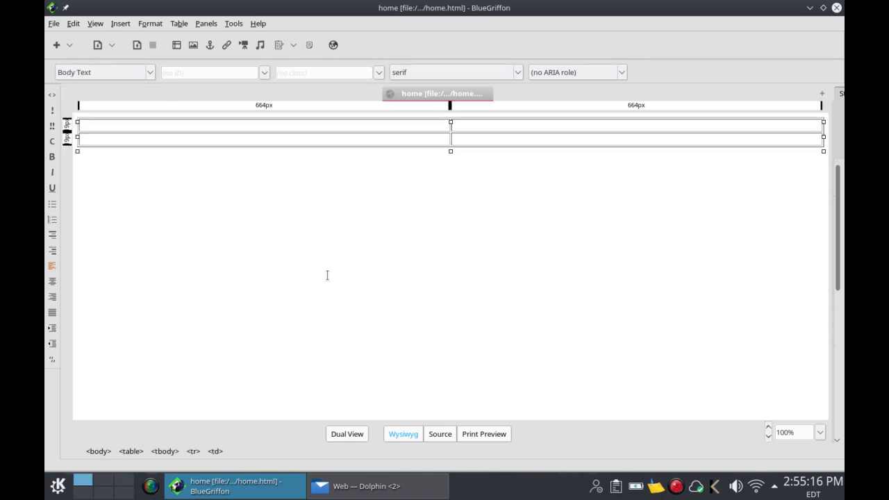
Step: Select the whole table and open its Table Properties
click(175, 25)
mouse_move(178, 50)
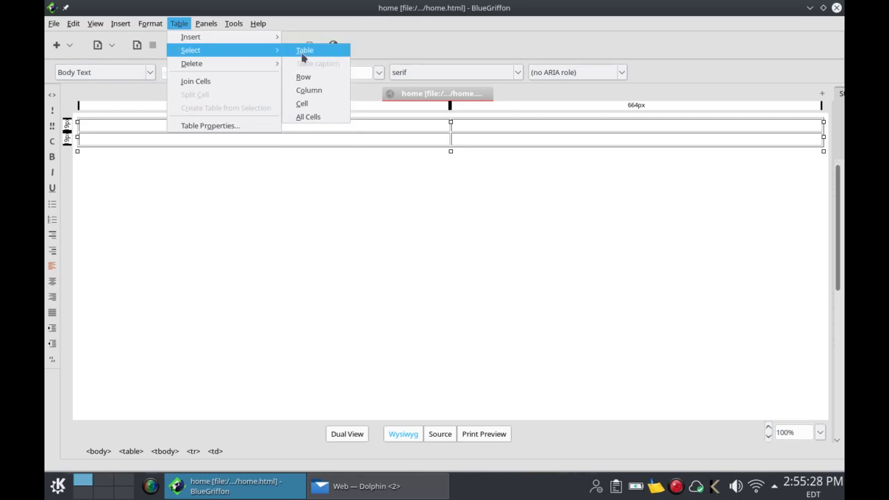
click(302, 53)
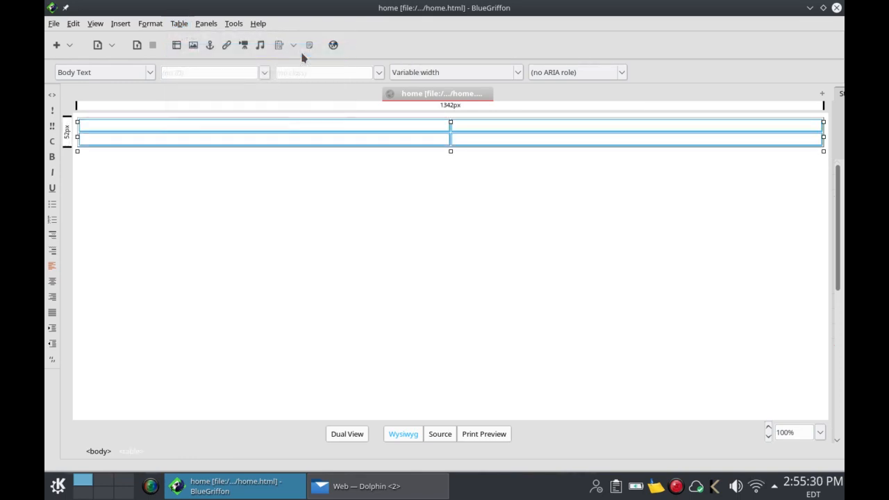
right_click(302, 127)
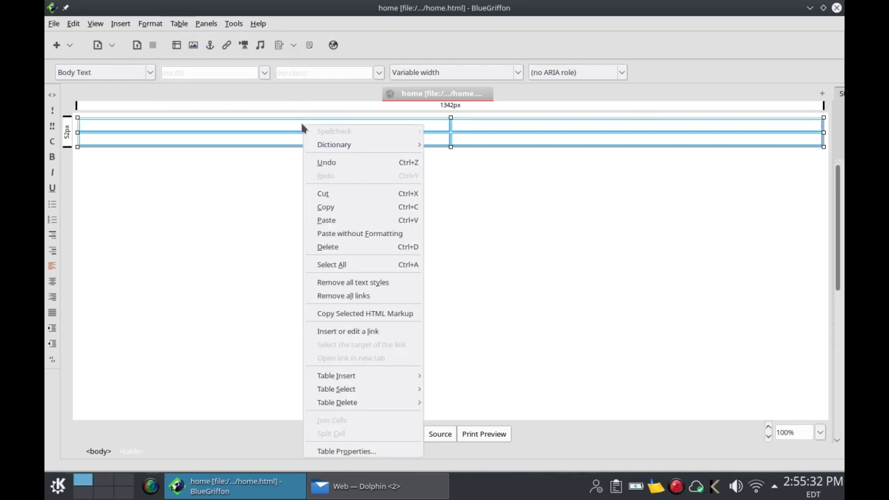
click(352, 451)
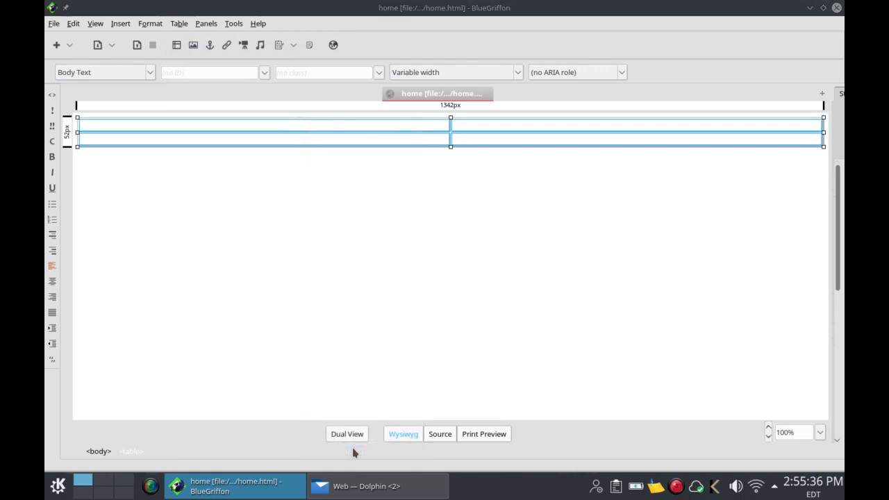
Step: Close the duplicate Table Properties window so only one remains open
click(180, 23)
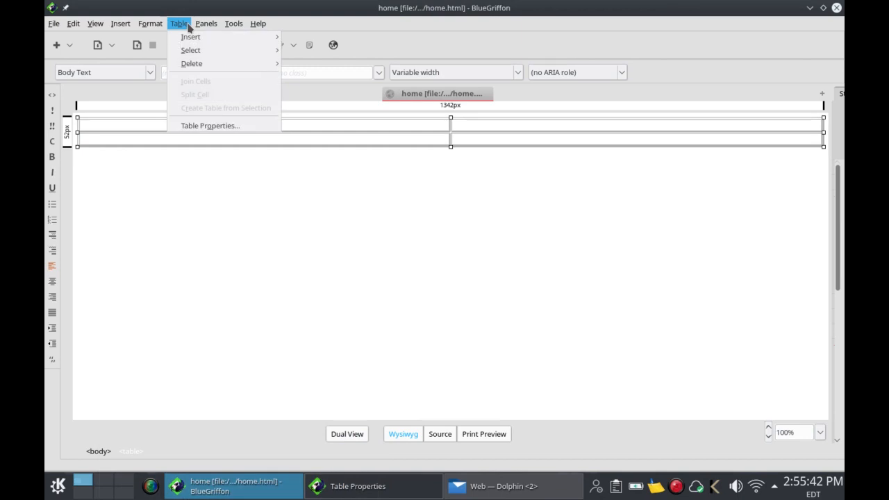
click(203, 125)
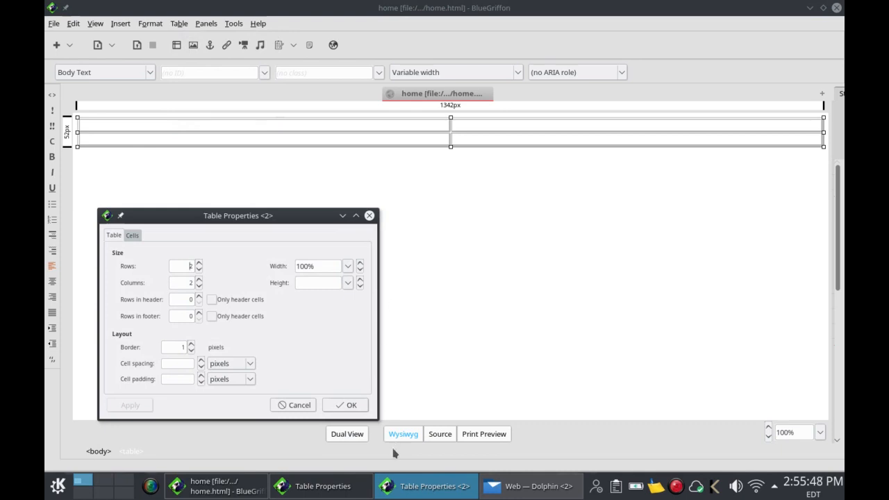
right_click(357, 484)
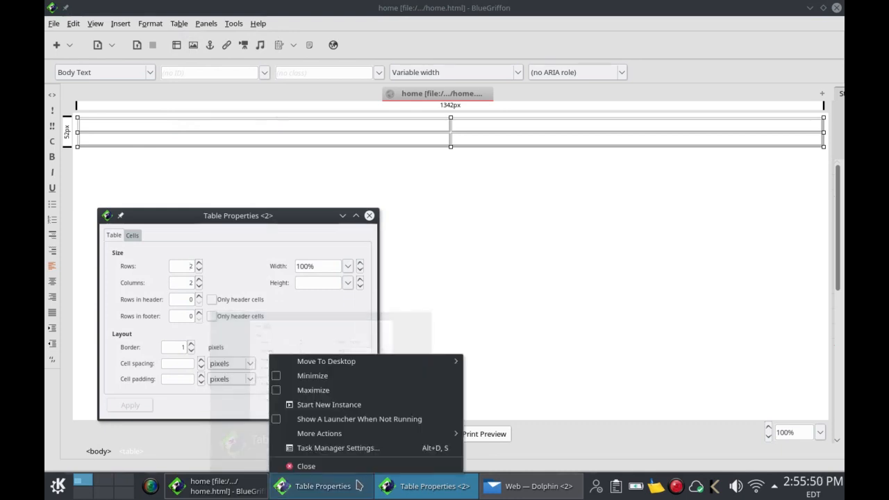
click(362, 468)
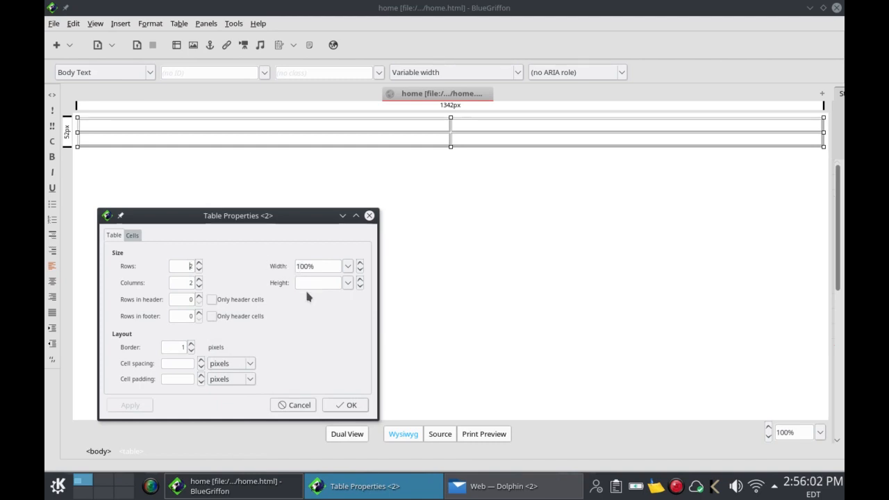
Step: Set the table width to 90%, apply it, and lower the border from 1
click(306, 266)
key(BackSpace)
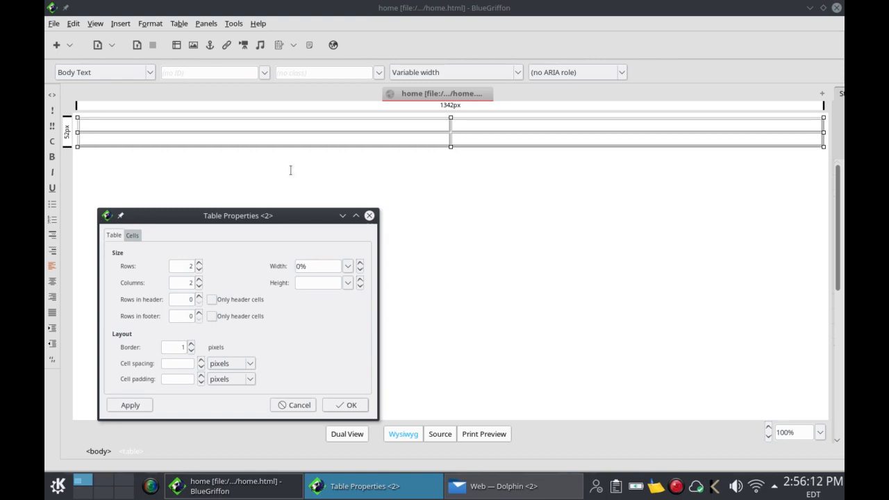
text(9)
click(347, 266)
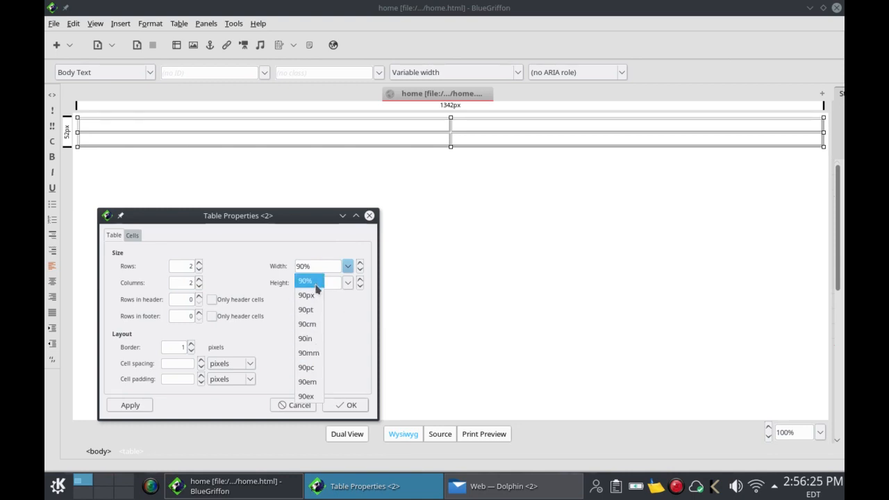
click(357, 324)
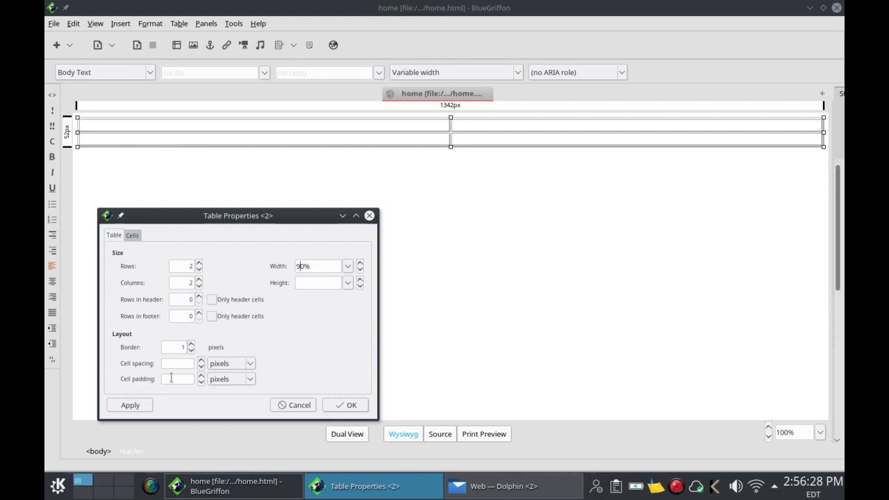
click(130, 406)
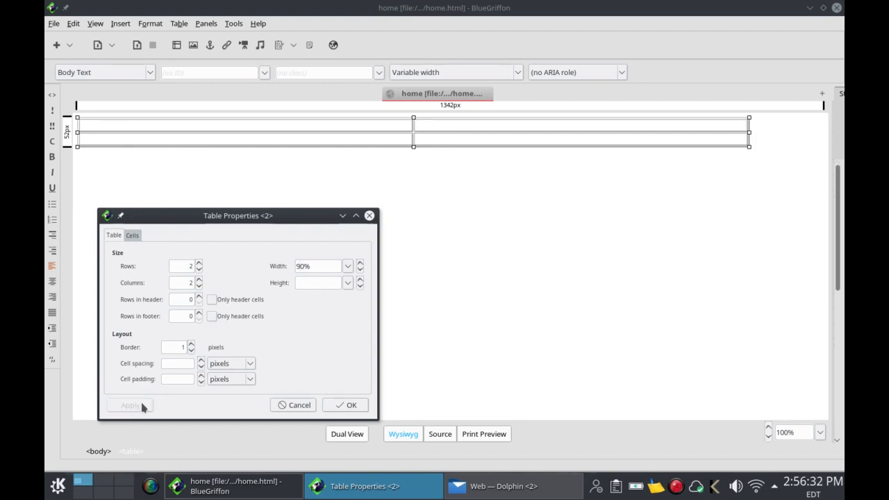
click(191, 351)
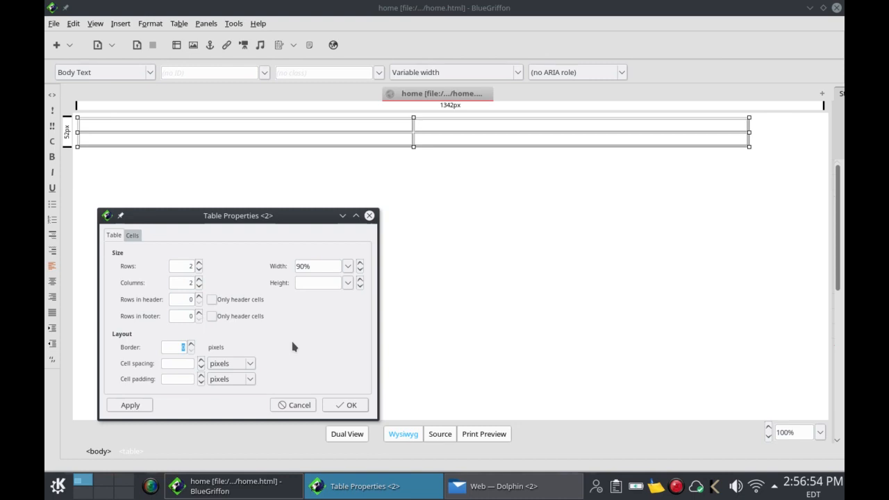
Step: Set the cells' horizontal and vertical alignment to Center, apply, and close Table Properties
click(136, 238)
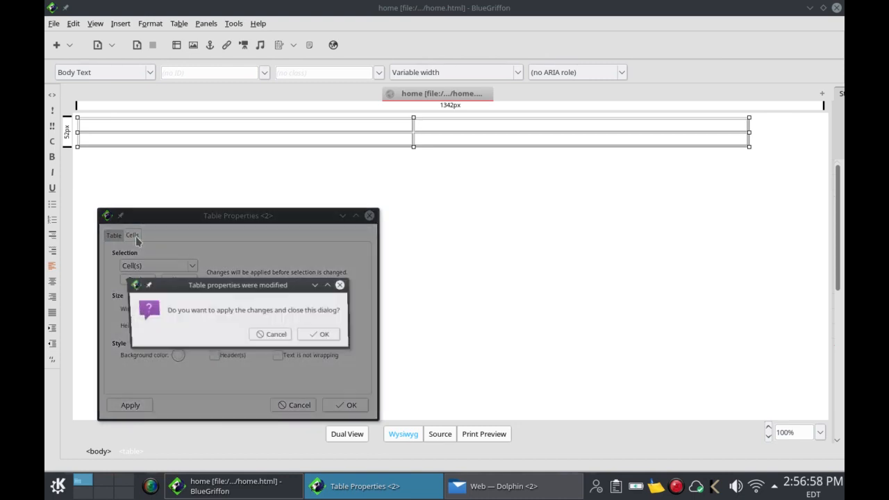
click(310, 339)
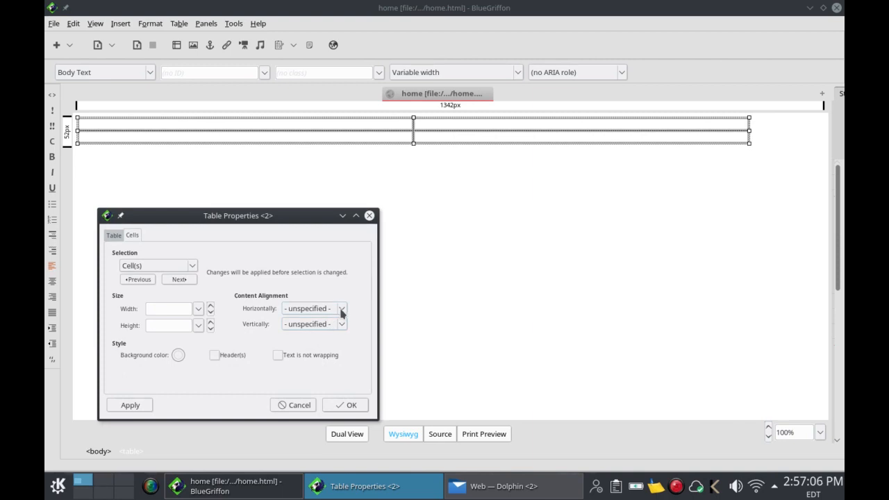
click(341, 310)
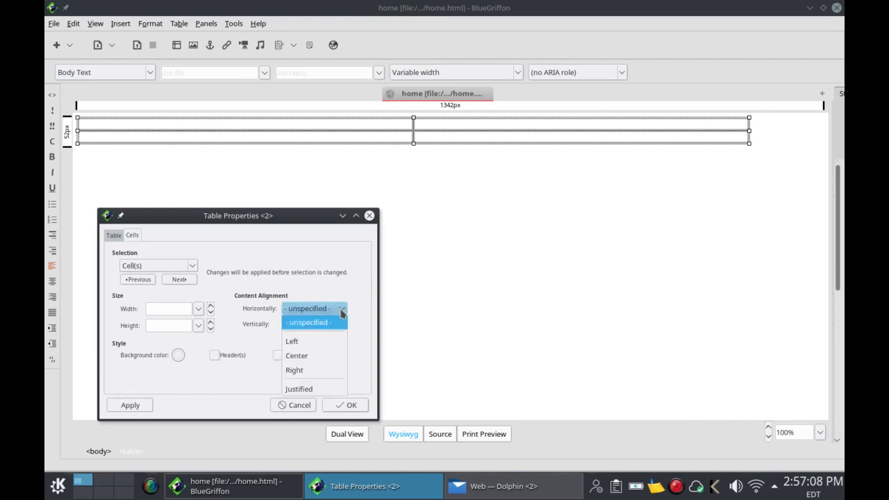
click(330, 356)
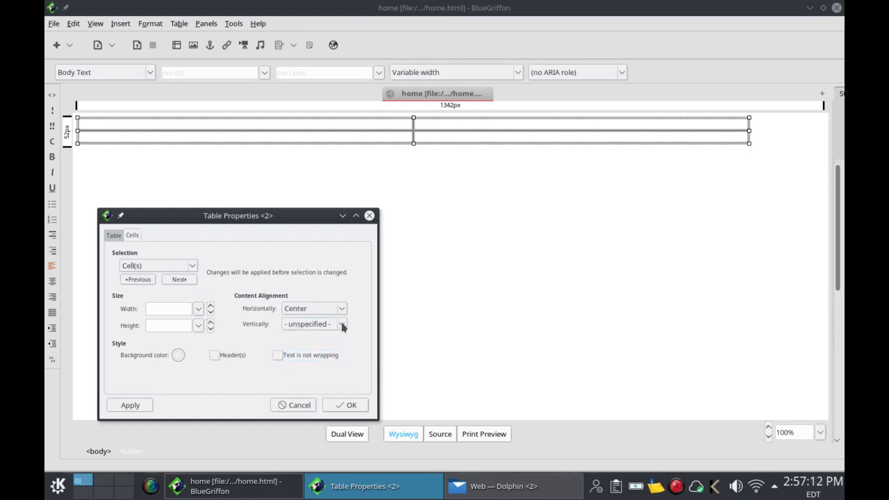
click(342, 325)
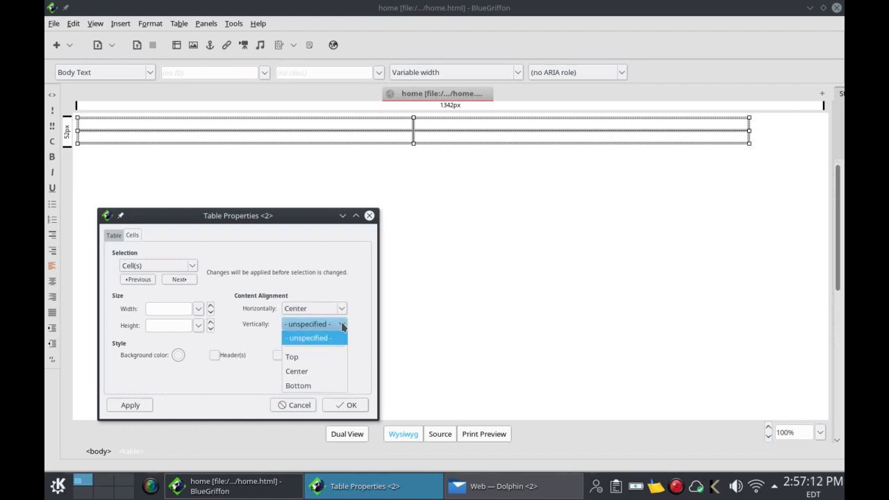
click(337, 373)
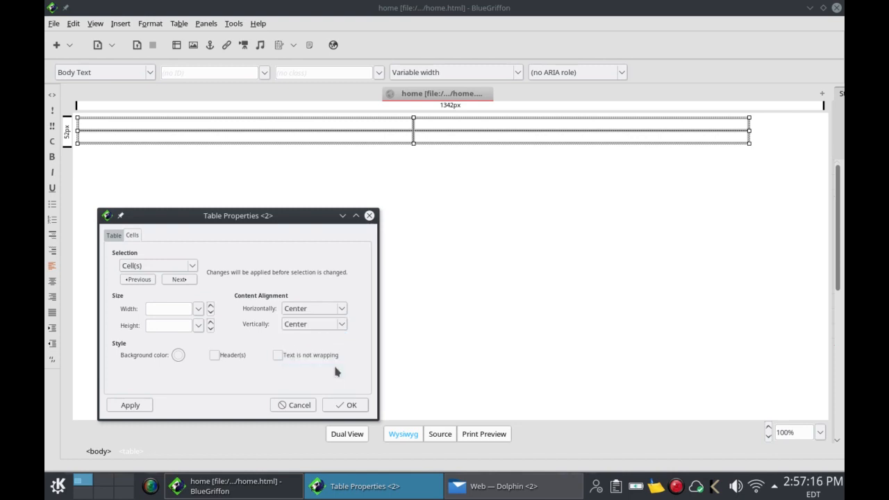
click(128, 409)
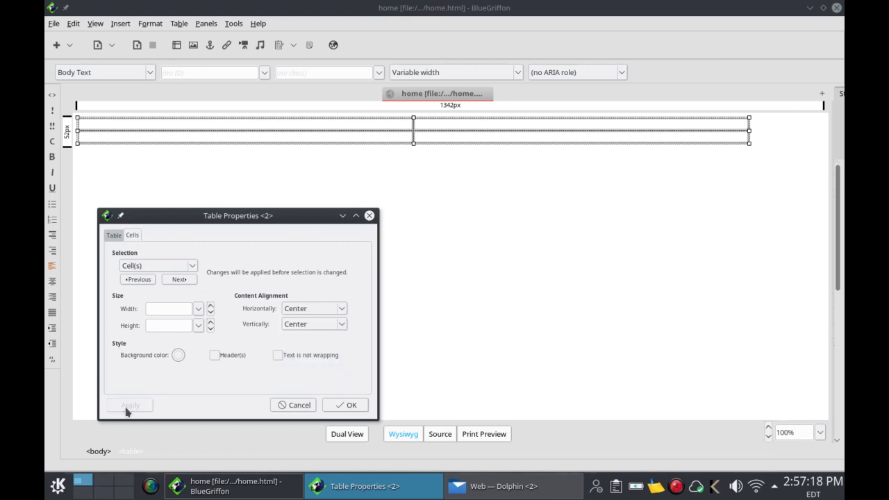
click(351, 405)
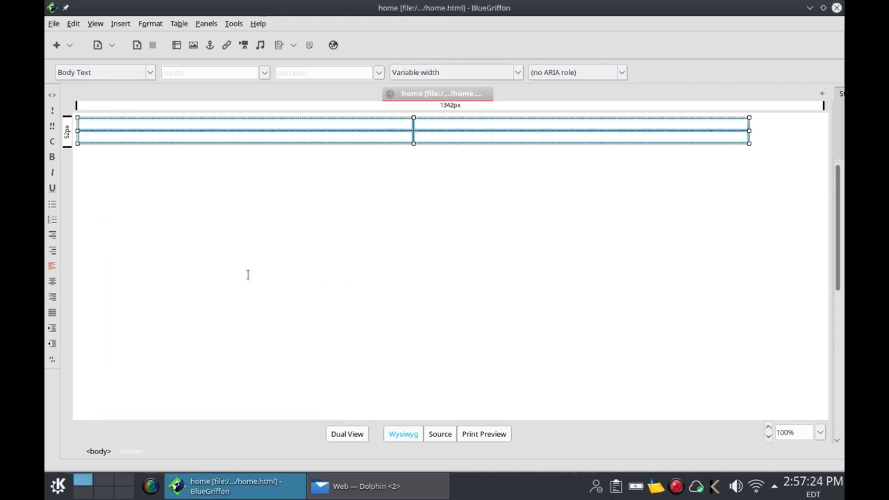
Step: Align the table center on the page and select both right-column cells
click(52, 282)
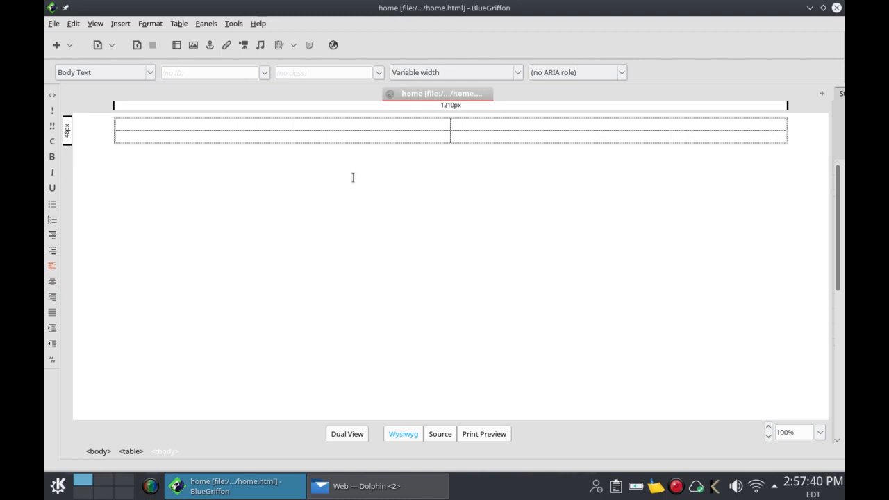
click(477, 126)
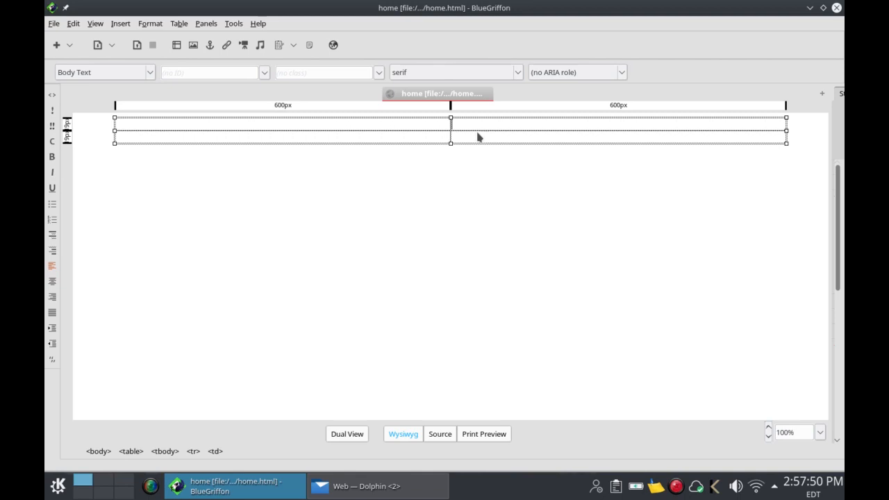
click(477, 137)
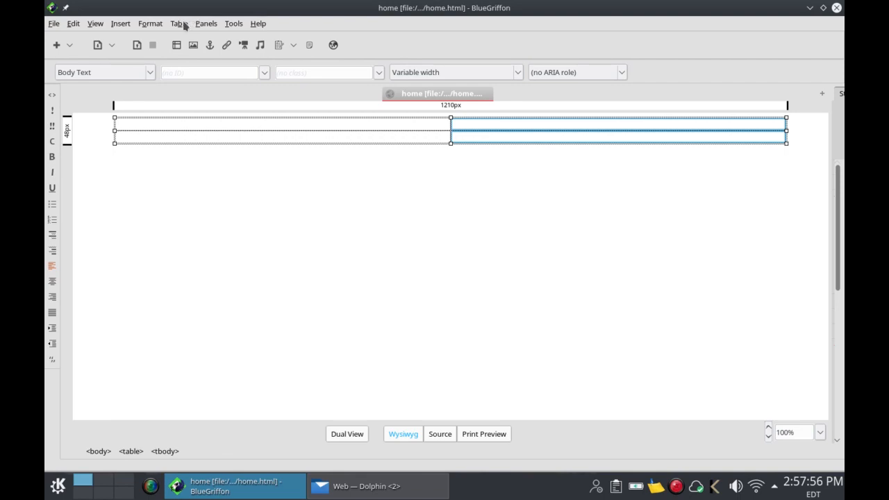
Step: Join the two right-column cells into one tall cell, then click into the left cell
click(184, 24)
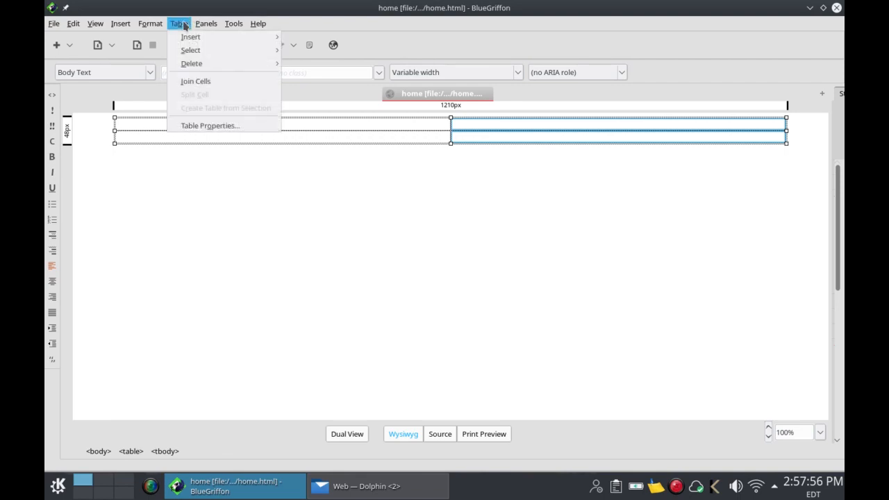
click(196, 82)
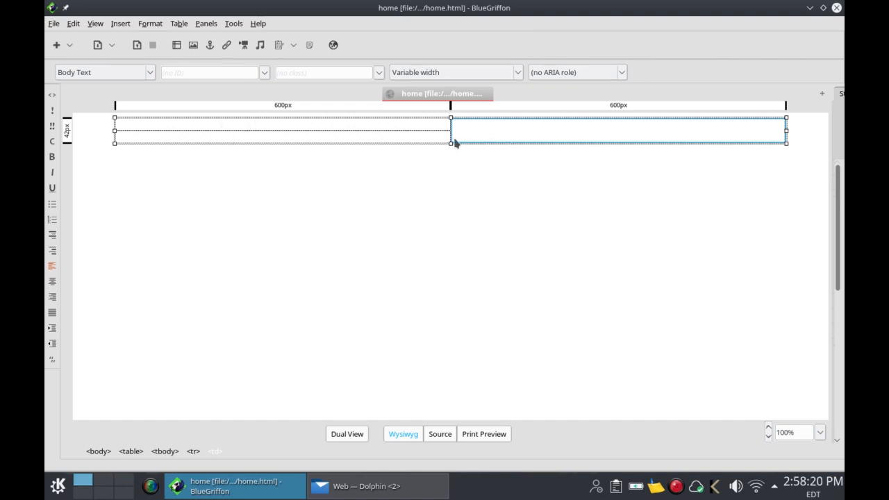
click(414, 141)
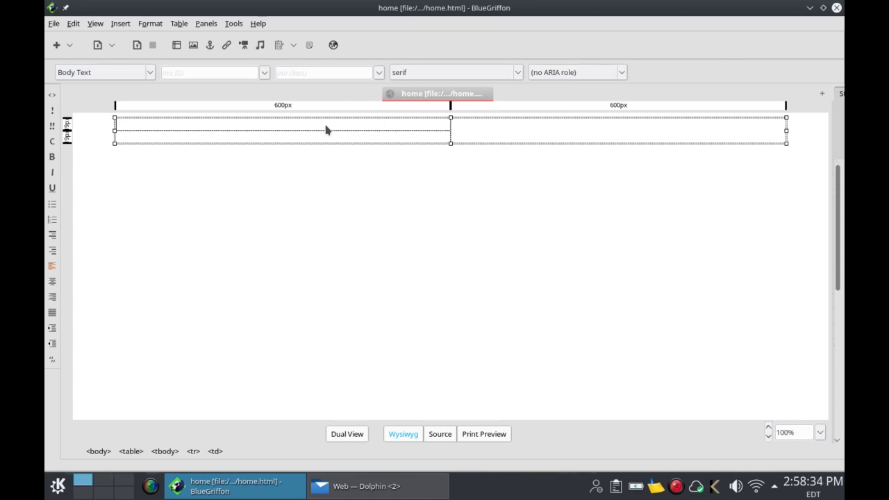
Step: Give the left cell a 20% width in the Cells tab, apply, and close Table Properties
click(186, 28)
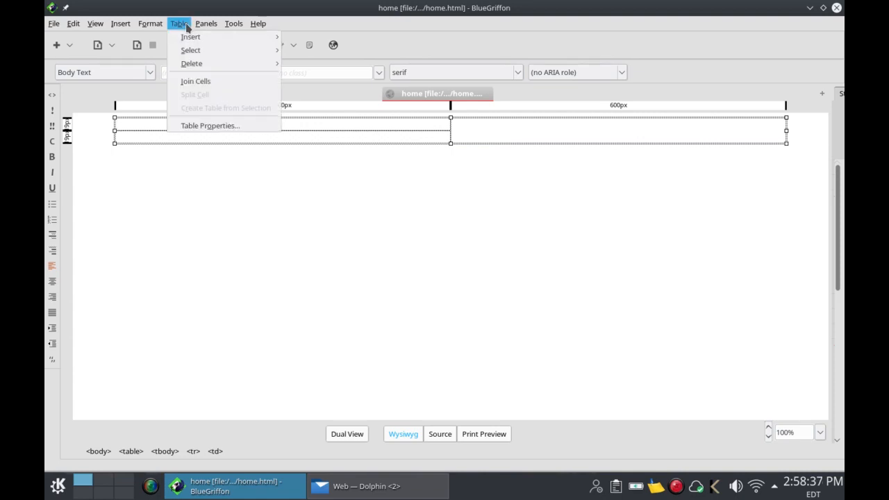
click(206, 125)
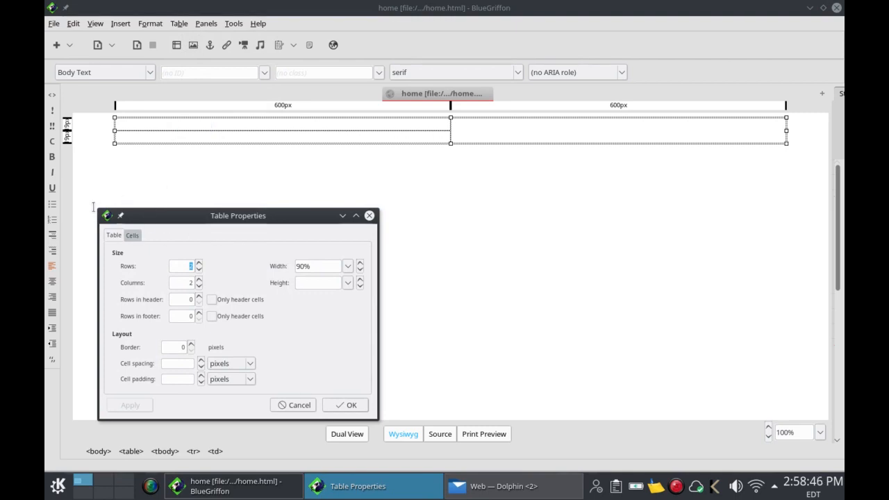
key(Escape)
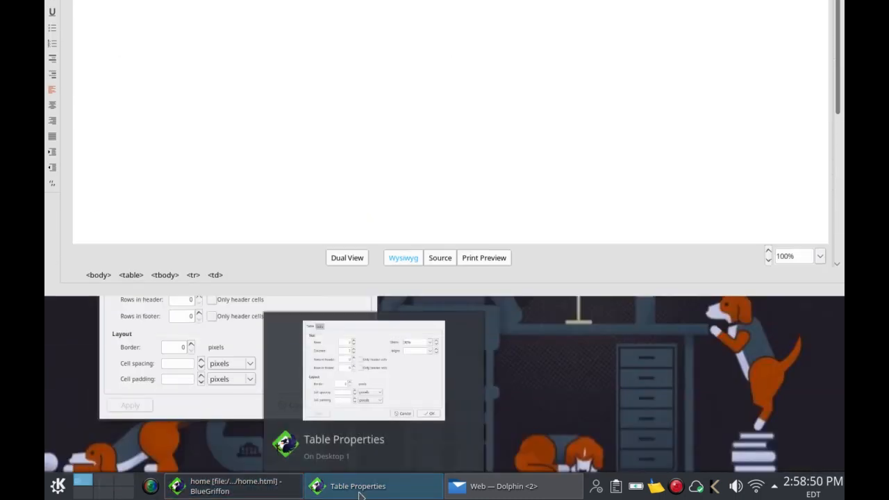
click(354, 330)
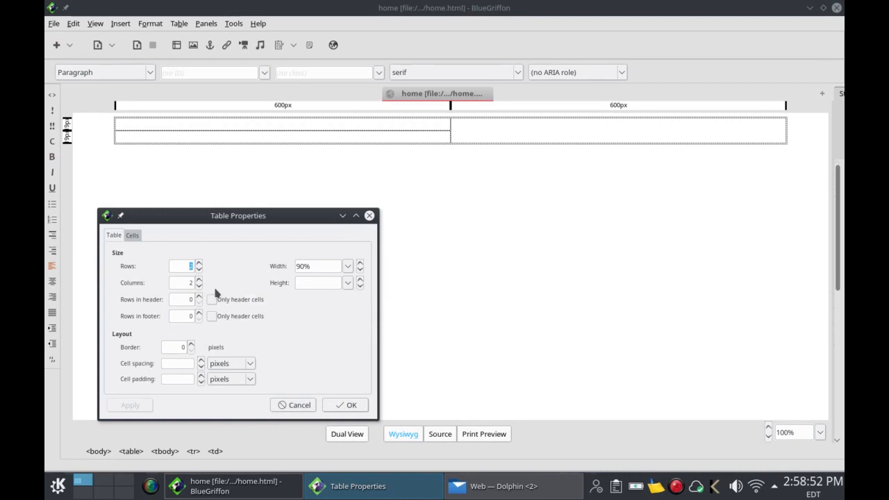
click(138, 235)
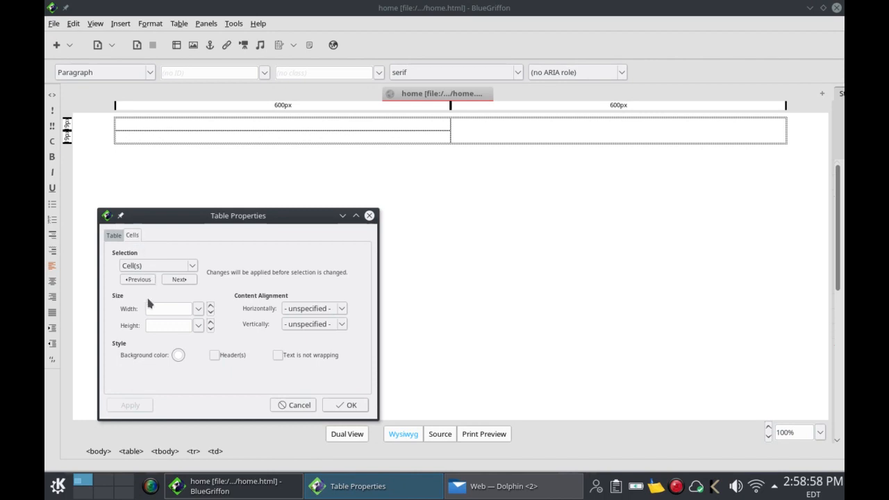
click(199, 312)
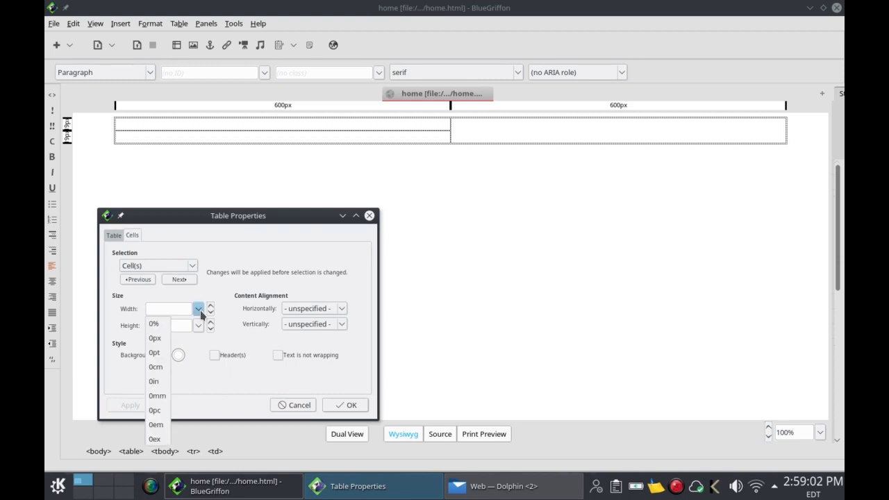
click(163, 325)
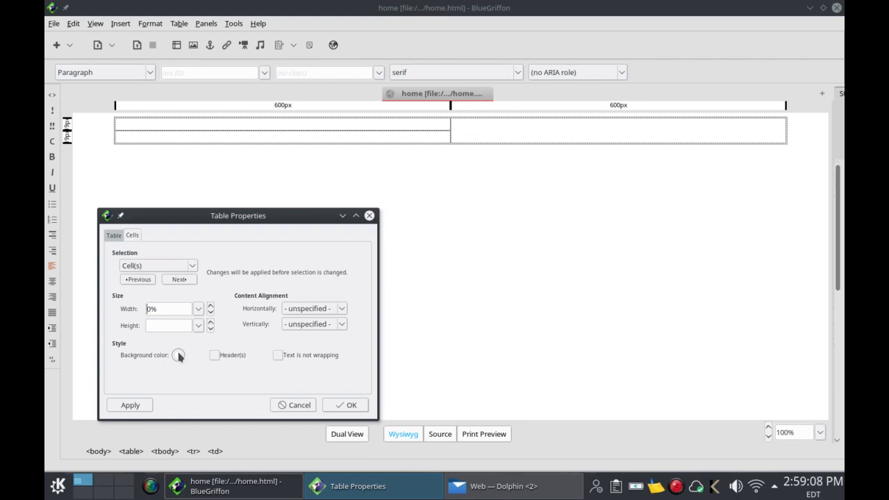
text(2)
click(136, 406)
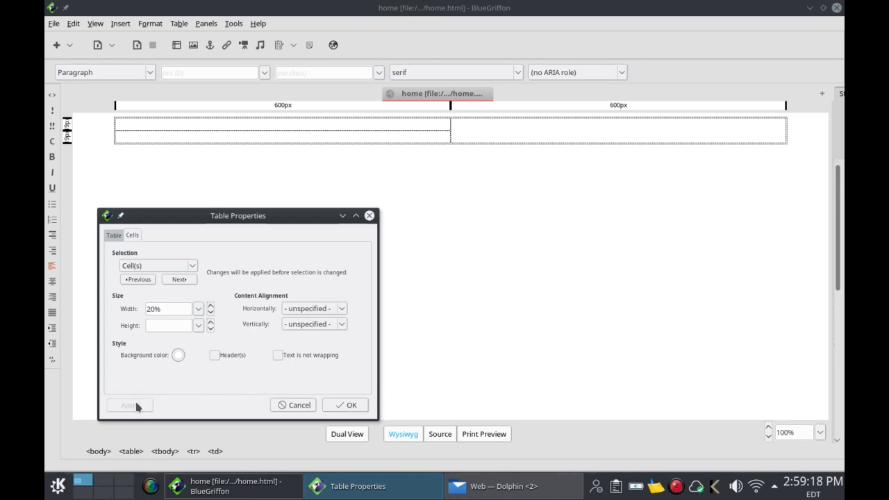
click(333, 406)
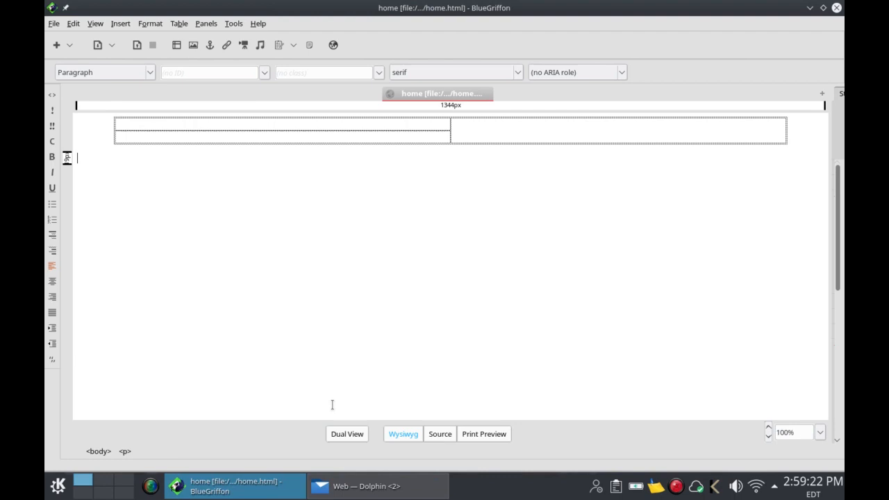
Step: Open Table Properties from the top-left cell's context menu
click(232, 126)
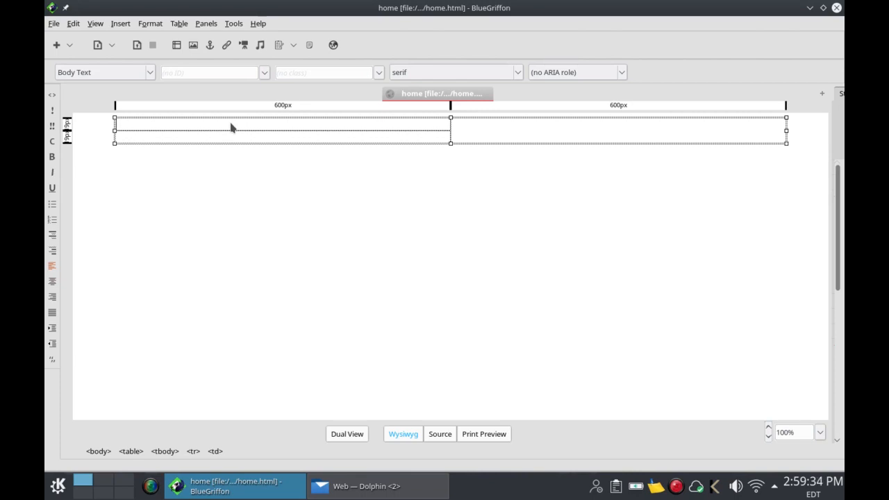
right_click(231, 127)
key(Escape)
right_click(255, 134)
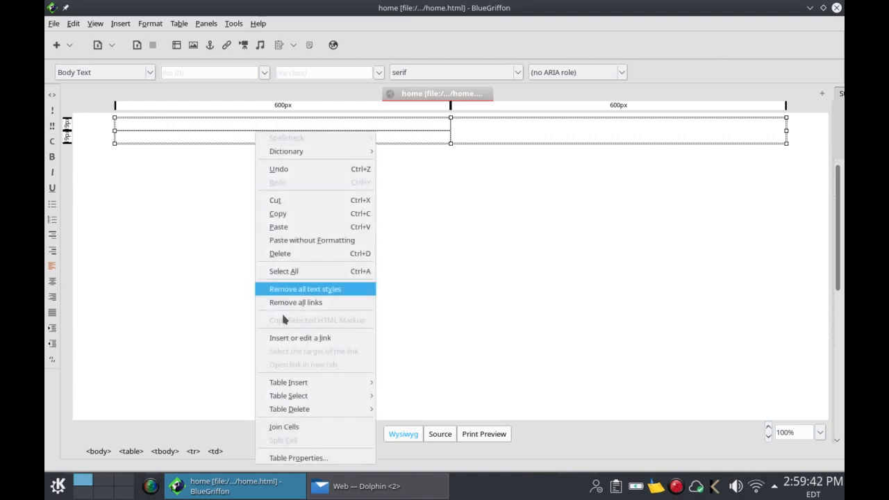
click(310, 457)
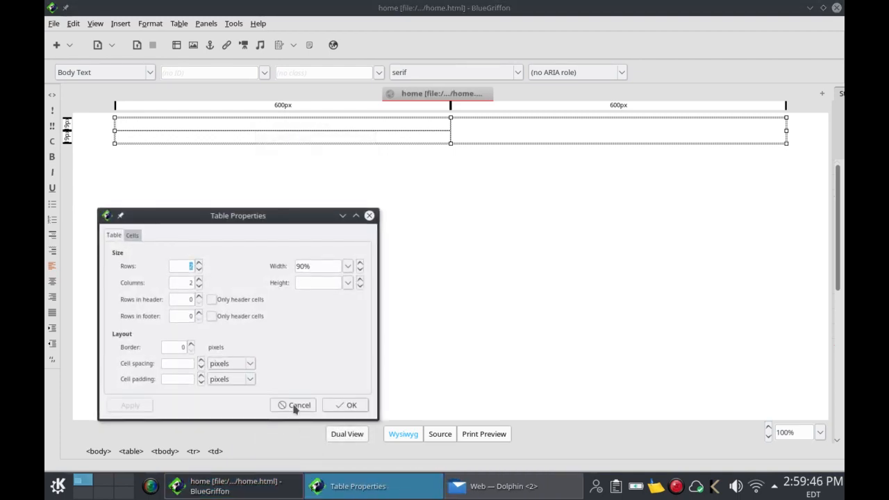
Step: Set the first cell's width to 20% in the Cells tab, apply, and confirm
click(134, 236)
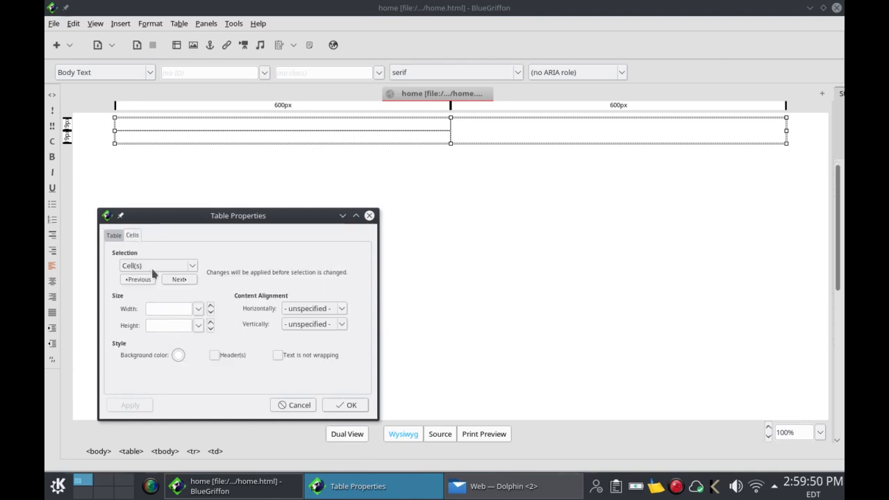
click(198, 309)
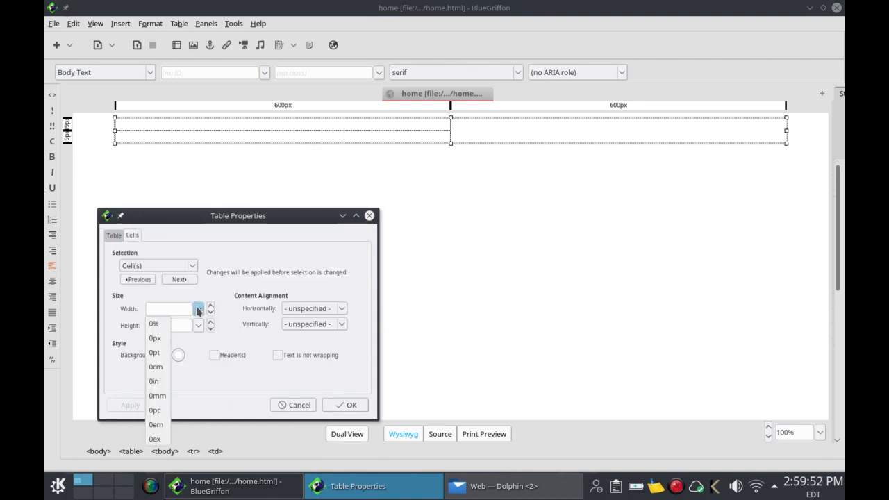
click(154, 324)
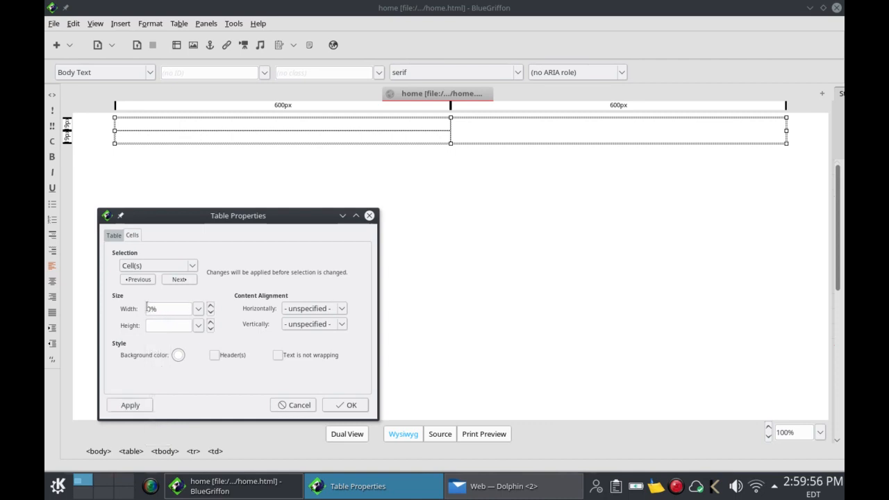
click(147, 309)
text(2)
click(146, 405)
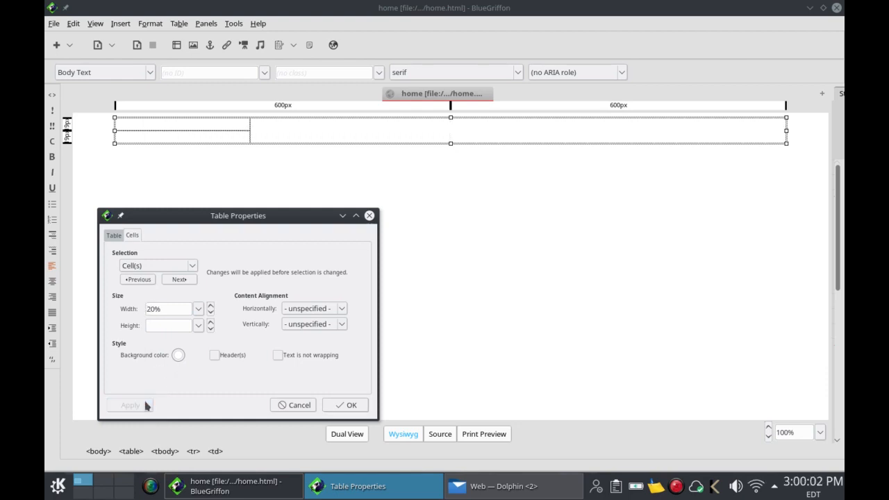
click(332, 410)
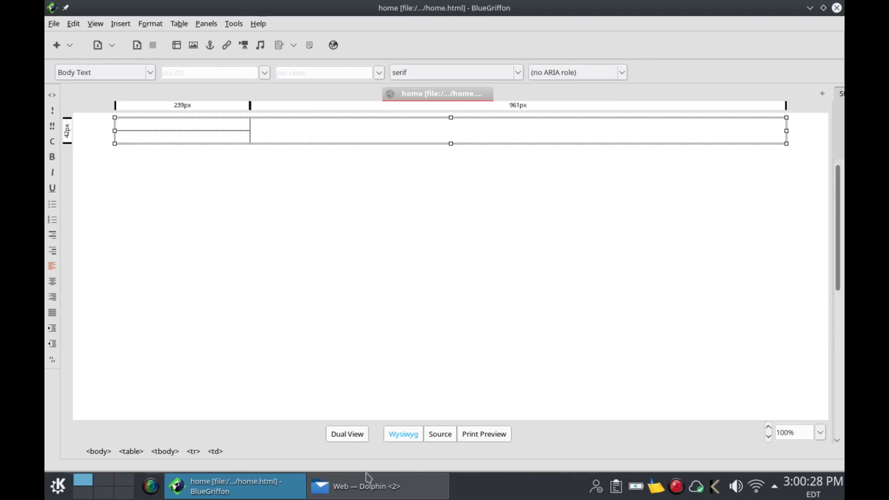
Step: Copy every paragraph of the 'text' file in Kate to the clipboard, then minimize Kate
mouse_move(372, 495)
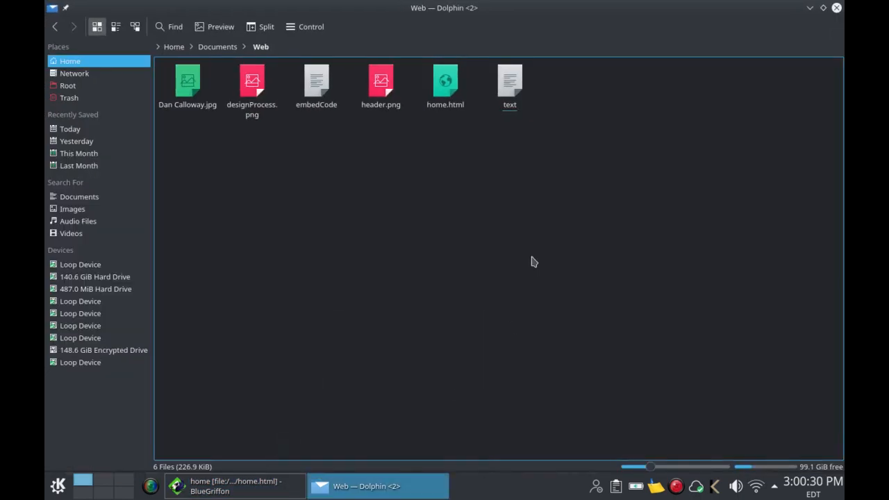
click(508, 85)
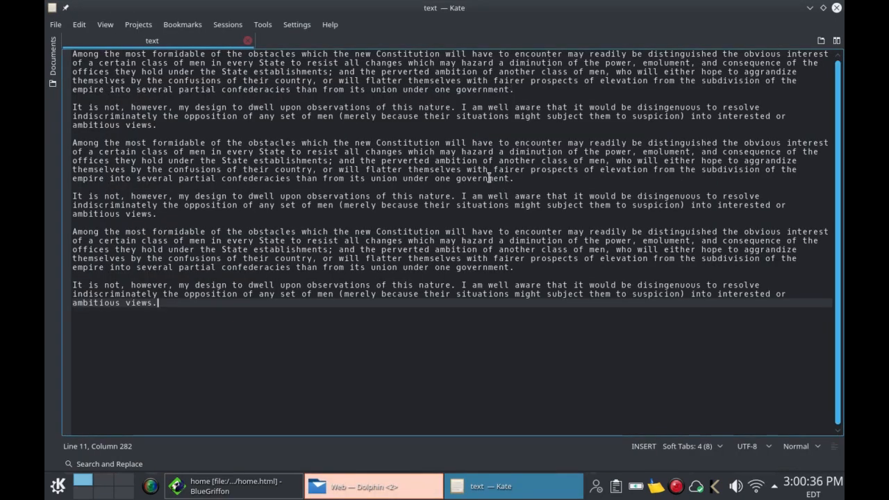
click(79, 26)
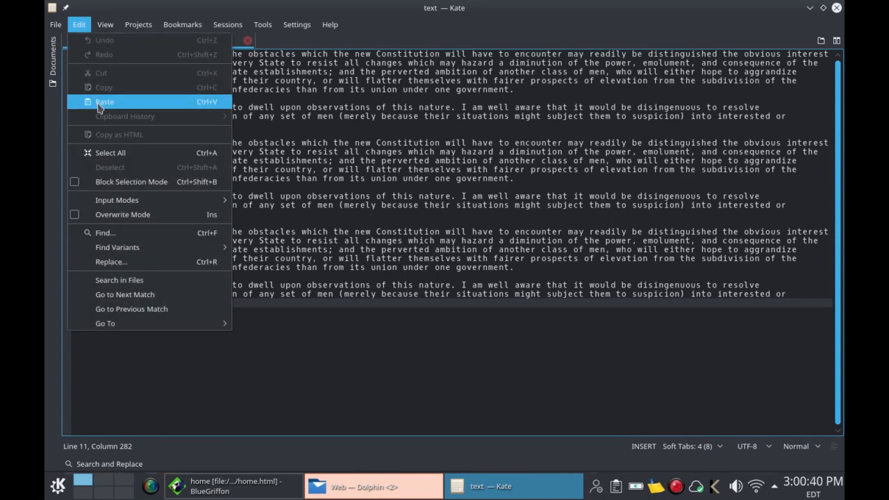
click(106, 152)
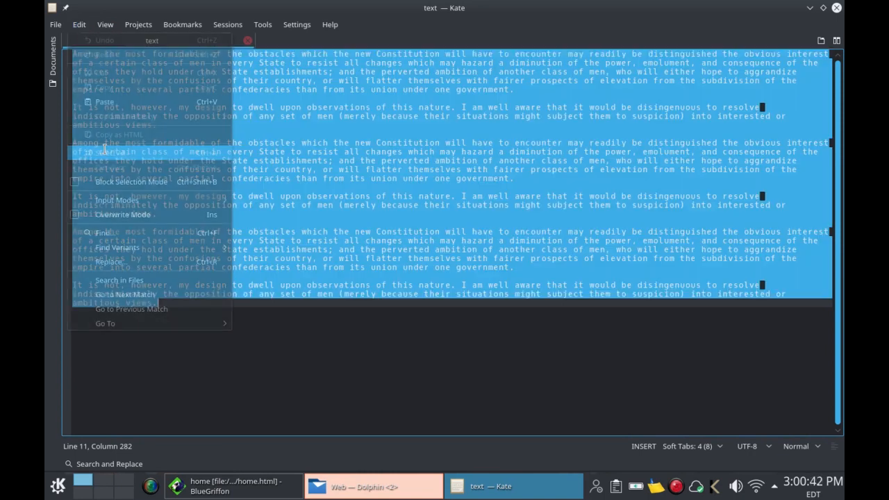
right_click(275, 161)
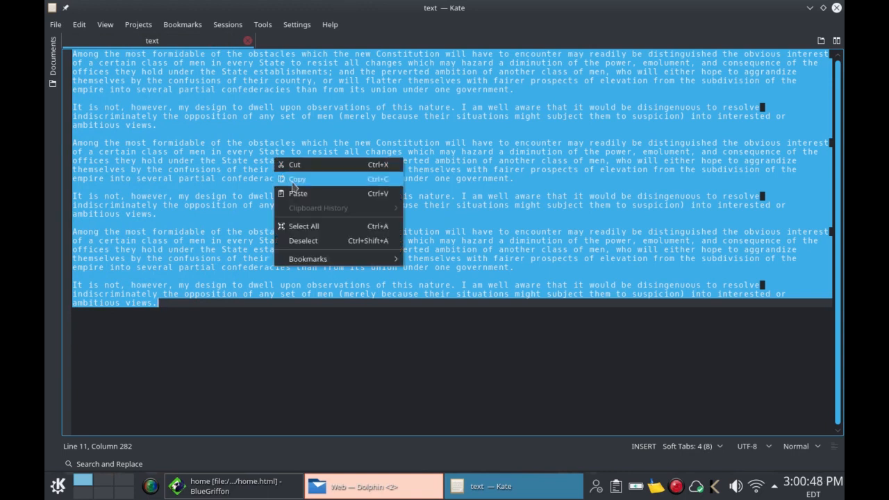
click(294, 180)
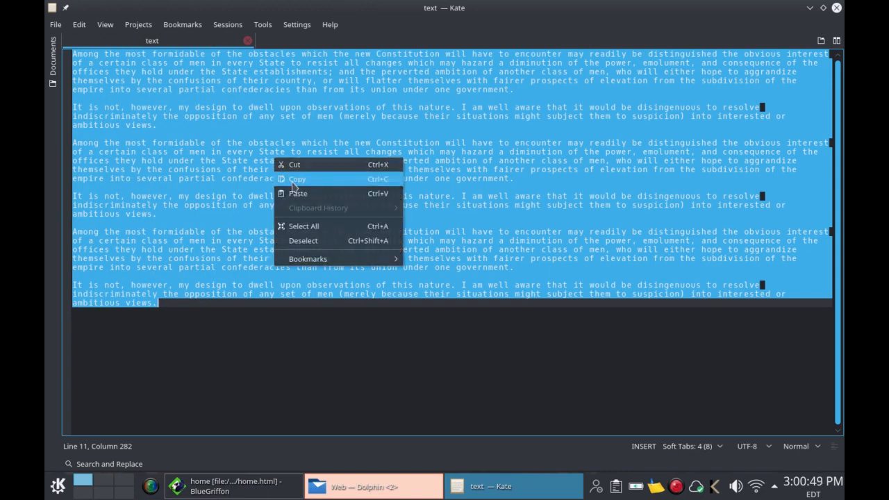
click(321, 341)
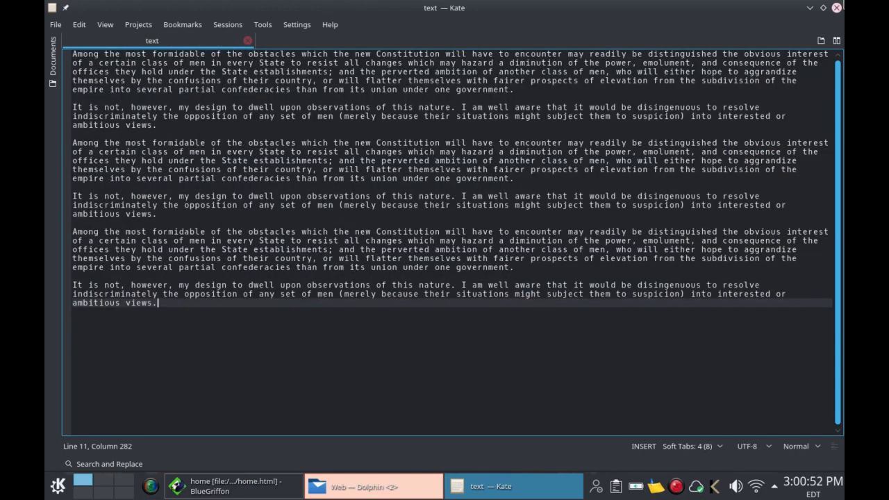
click(810, 8)
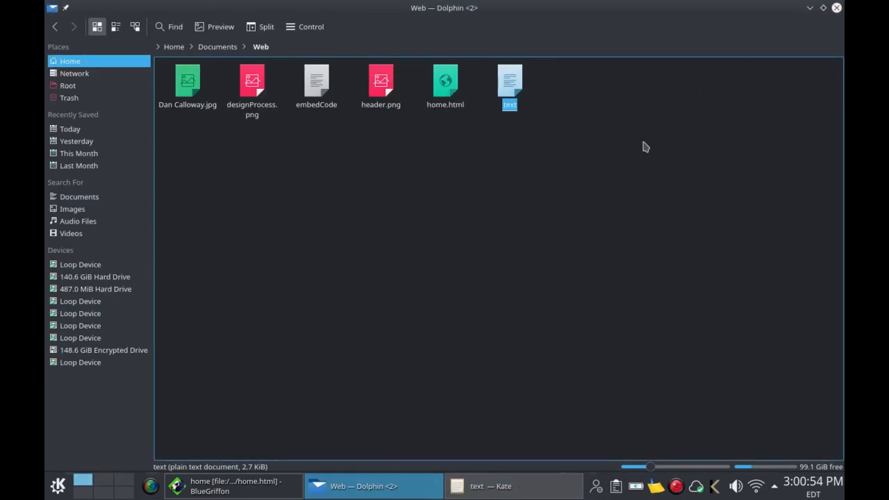
Step: Paste the copied paragraphs without formatting into the table's empty right cell
click(810, 8)
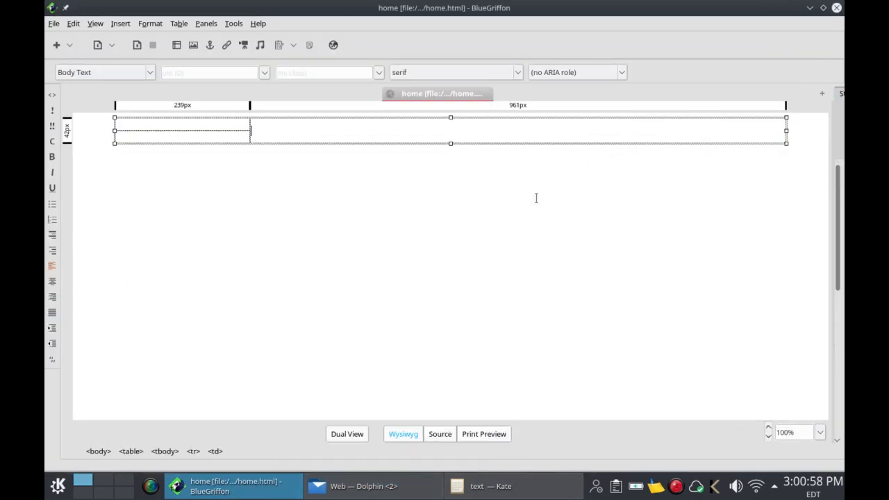
right_click(321, 132)
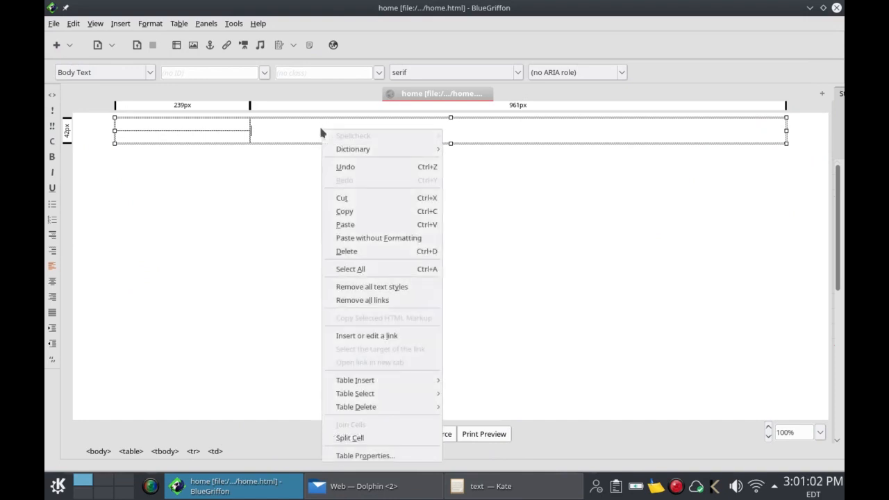
click(349, 241)
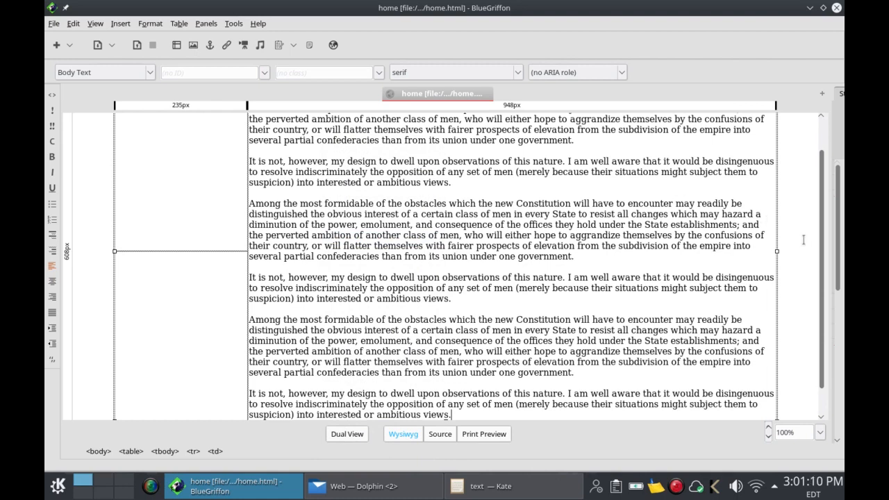
drag(821, 269, 821, 208)
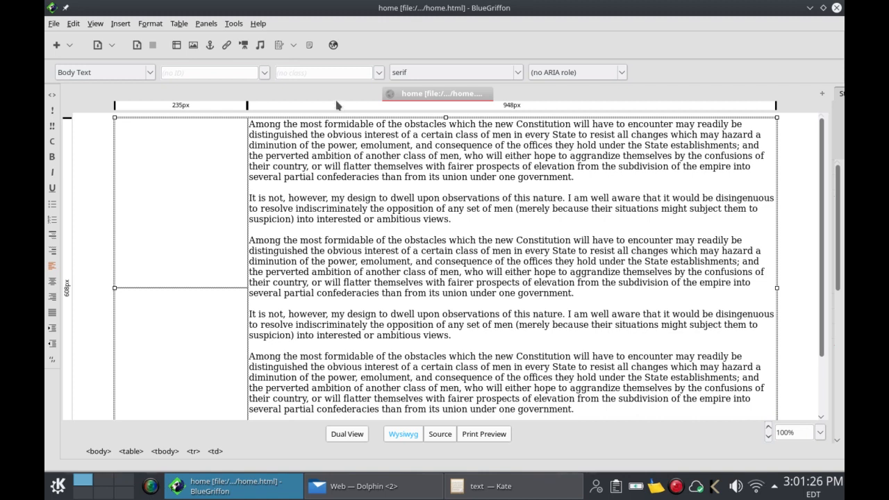
Step: Preview home.html with the pasted paragraphs in Firefox, then return to BlueGriffon
click(334, 46)
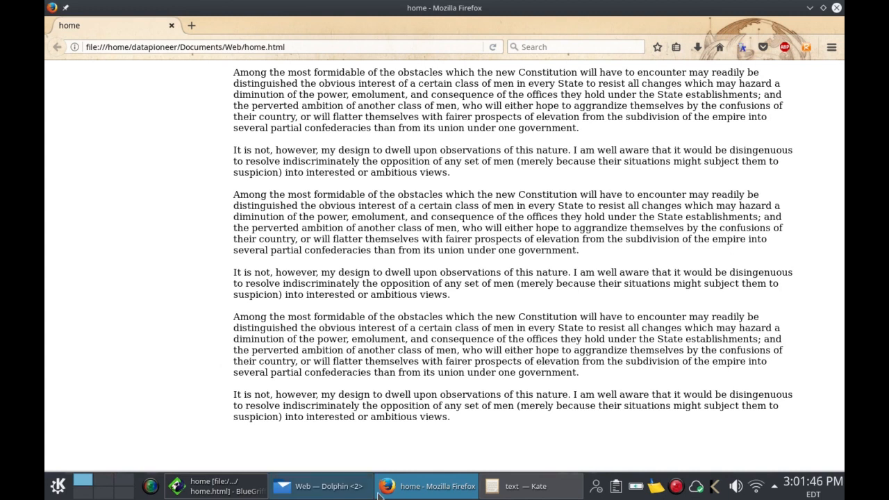
mouse_move(340, 491)
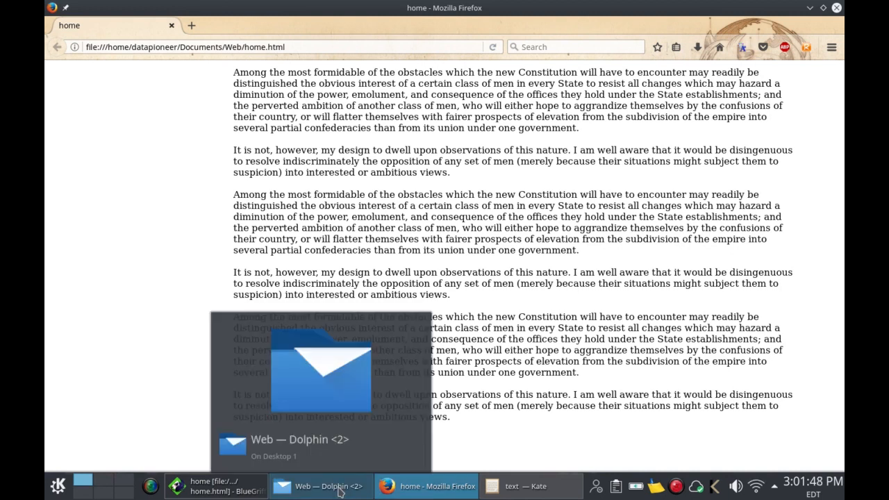
click(233, 492)
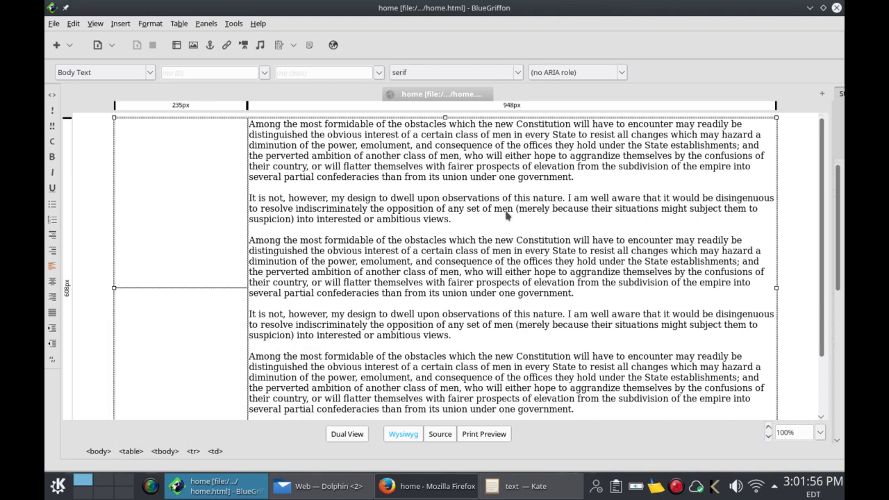
Step: Insert an empty row above the table's first row and save home.html
click(198, 179)
click(183, 26)
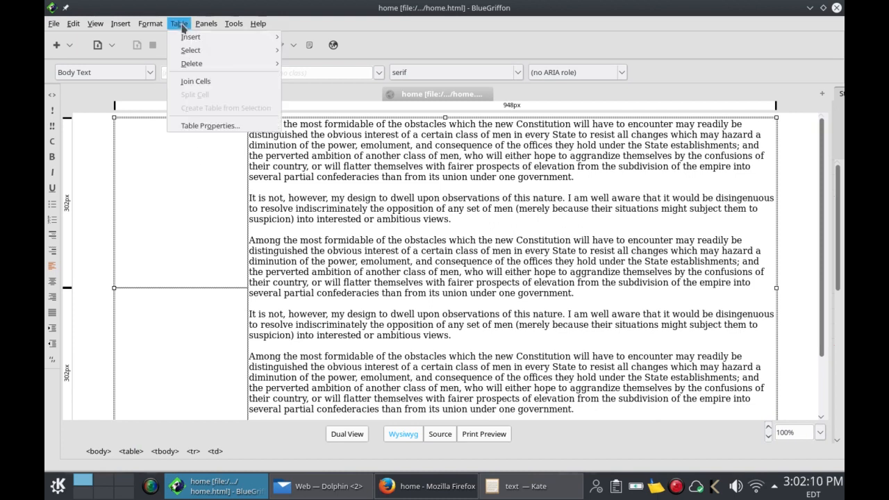
mouse_move(191, 39)
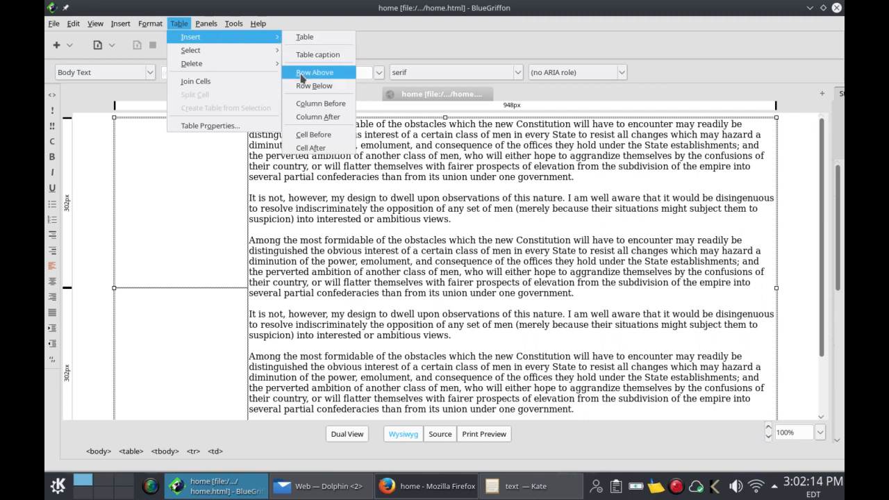
click(301, 75)
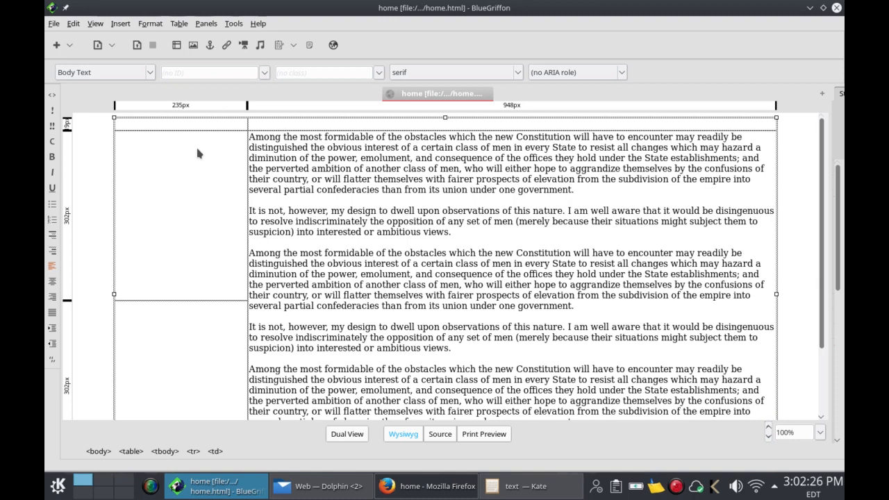
click(137, 46)
click(74, 24)
click(214, 188)
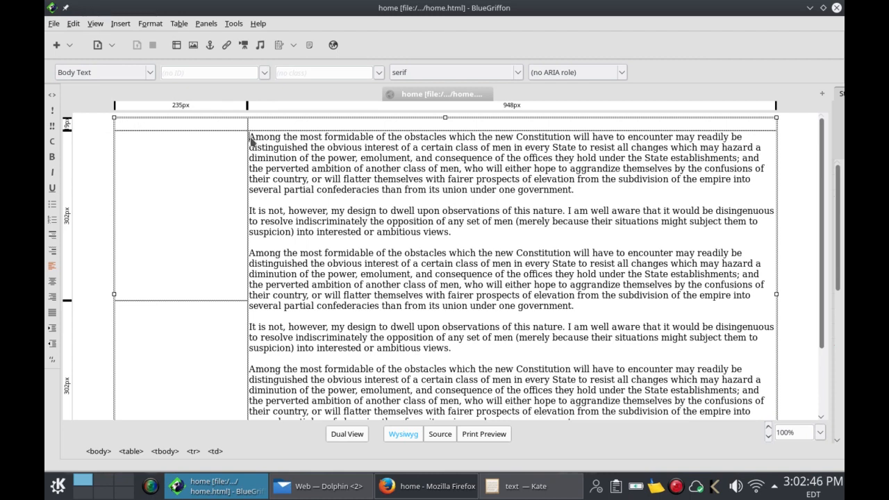
click(205, 158)
click(121, 24)
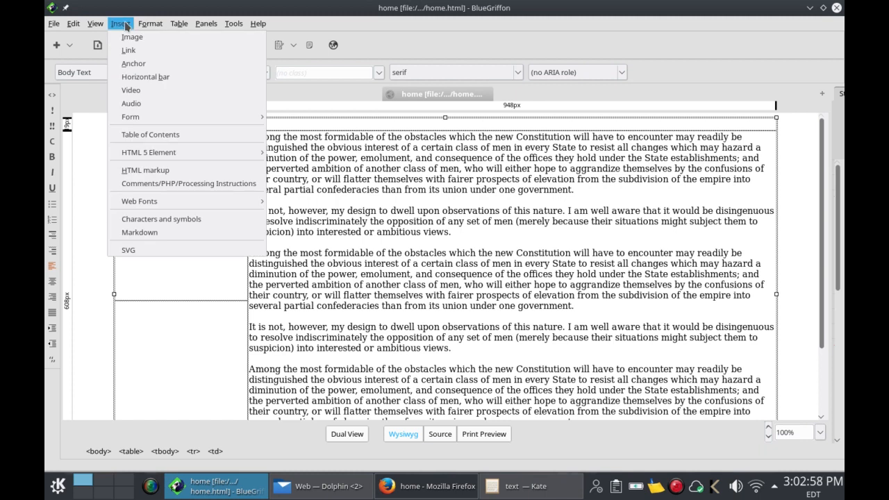
click(181, 387)
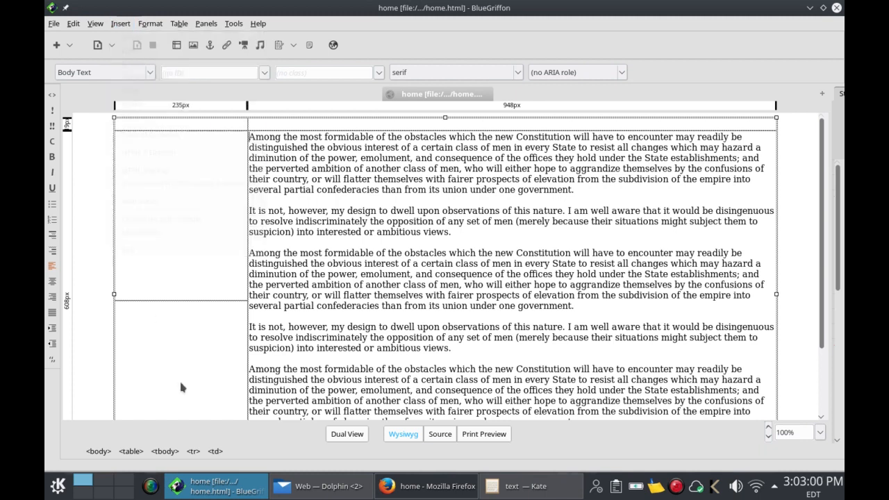
Step: Insert the portrait .jpg at the start of the body text, titled with the person's name, allowing empty alt text
click(194, 45)
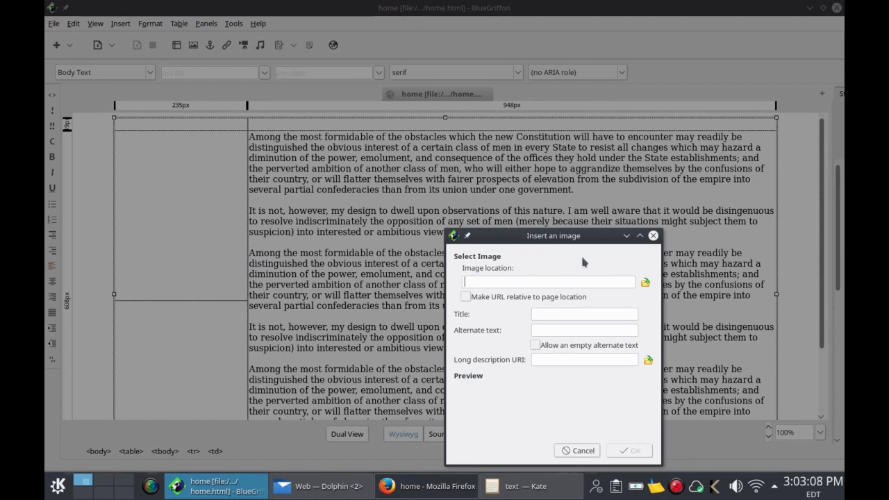
click(645, 281)
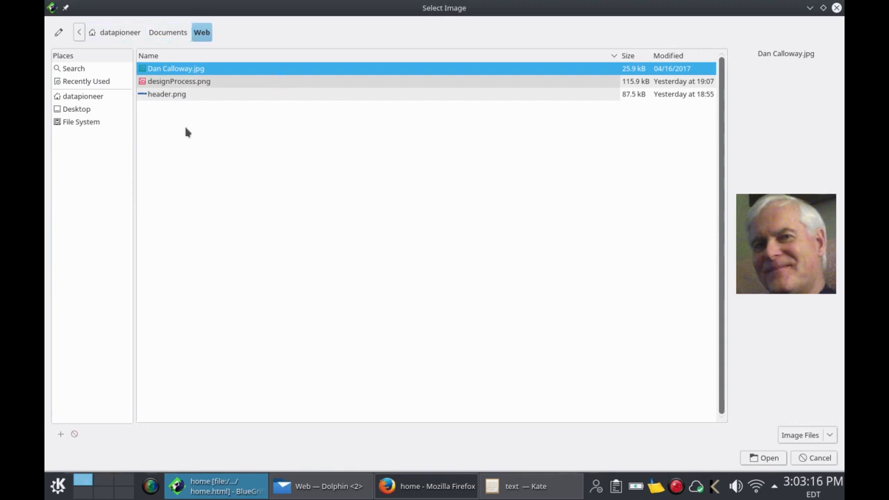
click(765, 459)
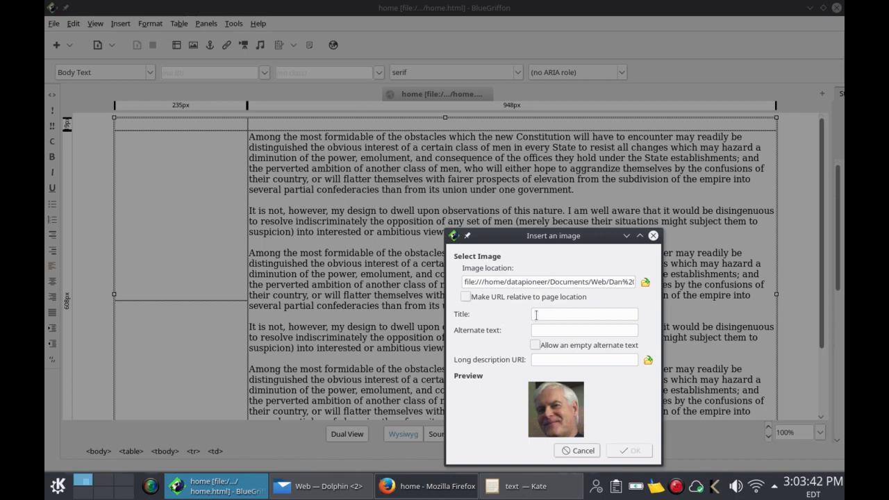
click(536, 315)
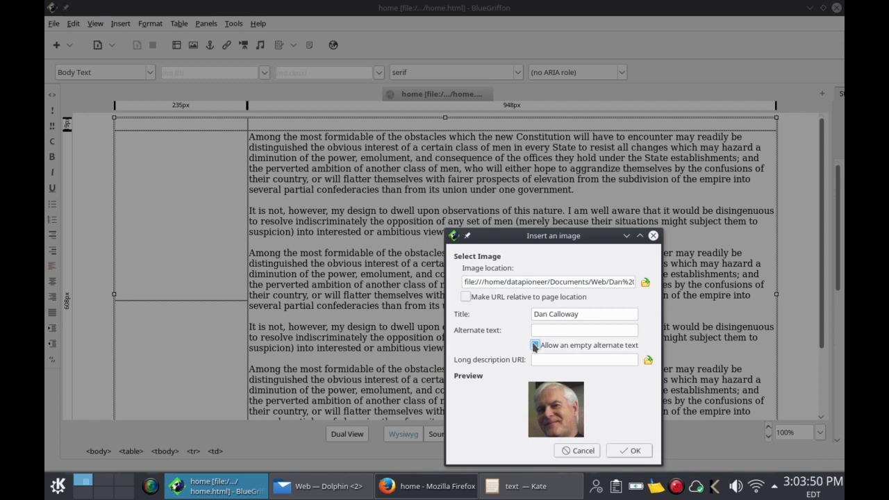
click(634, 452)
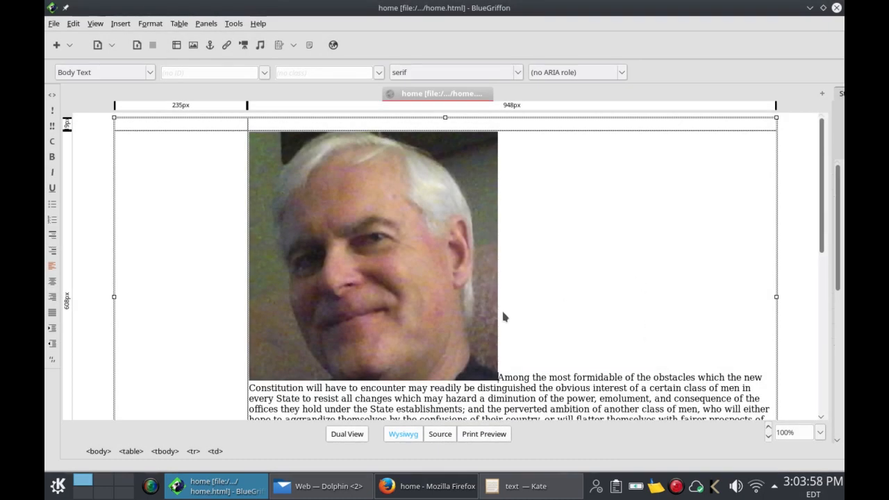
Step: Resize the portrait photo down to about 104 × 104 pixels
click(464, 318)
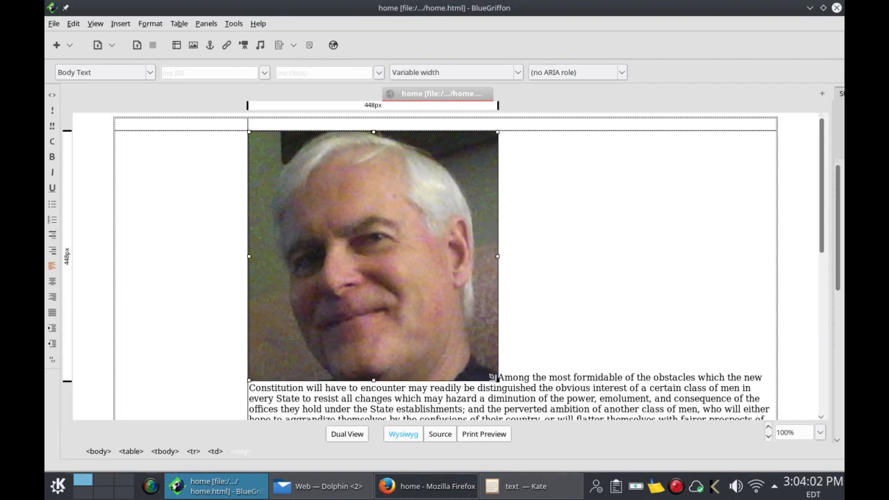
drag(492, 377, 307, 162)
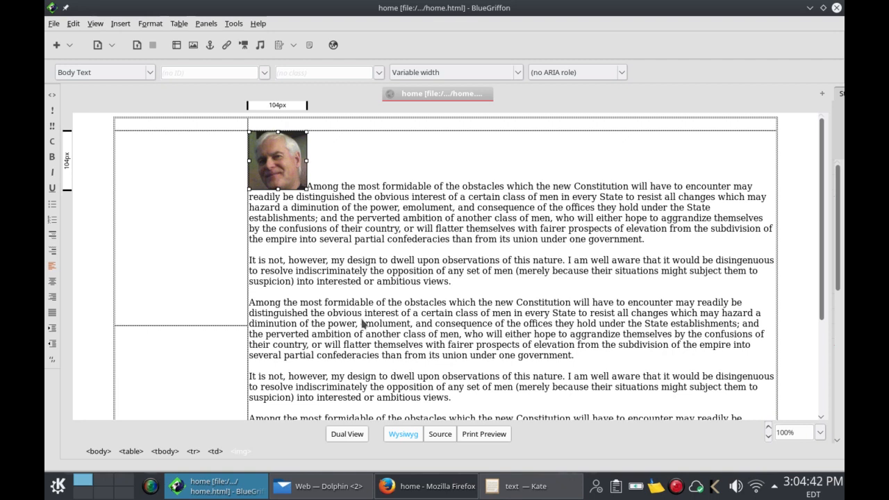
Step: Switch between Wysiwyg and Source views, leaving home.html in Source-only view
click(343, 436)
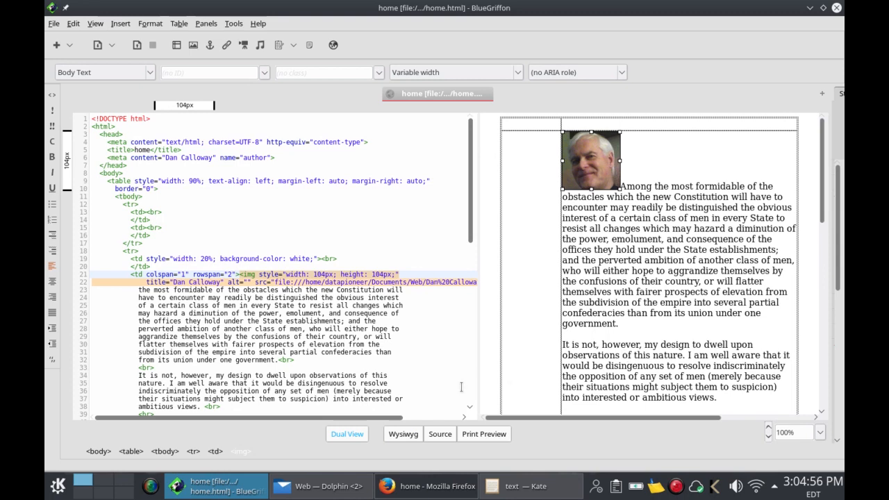
click(404, 434)
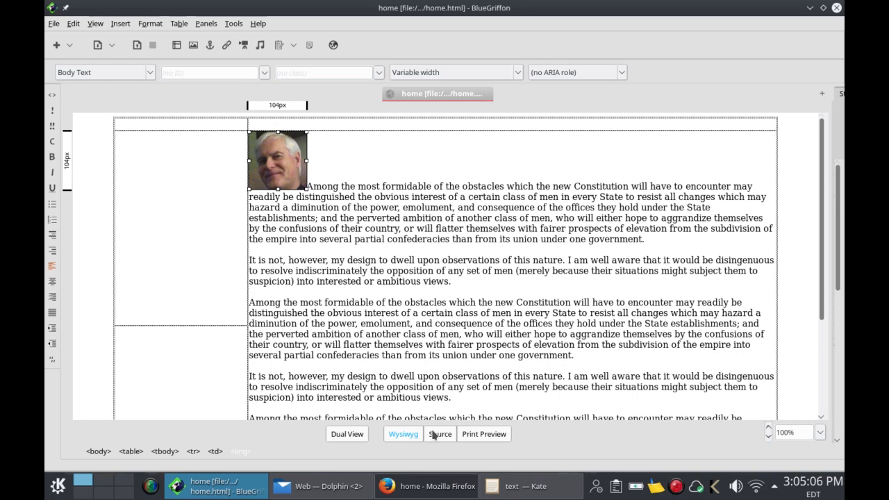
click(434, 435)
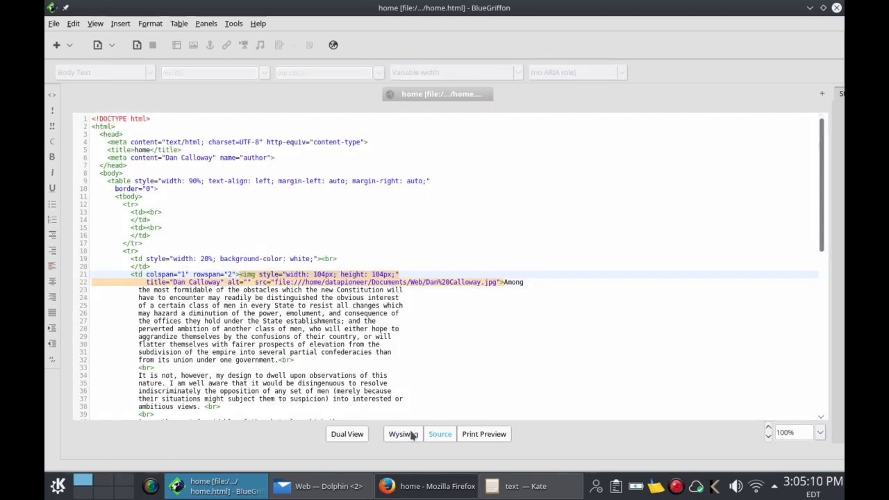
click(404, 434)
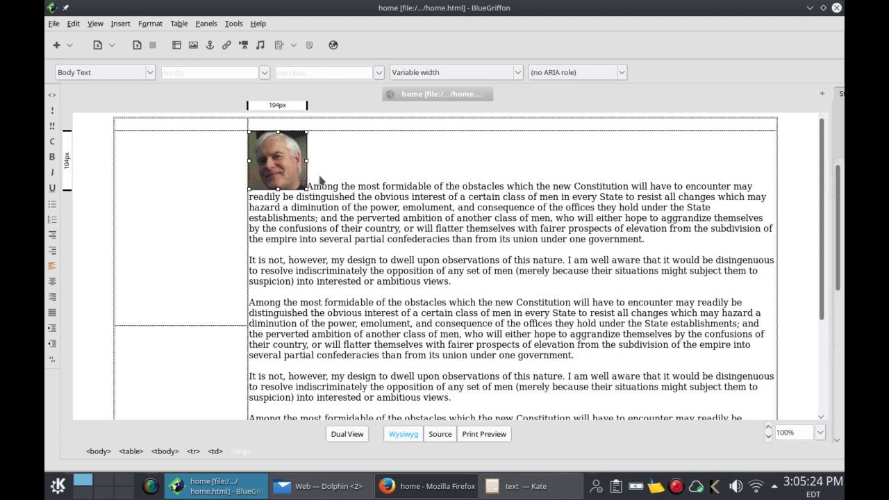
click(440, 434)
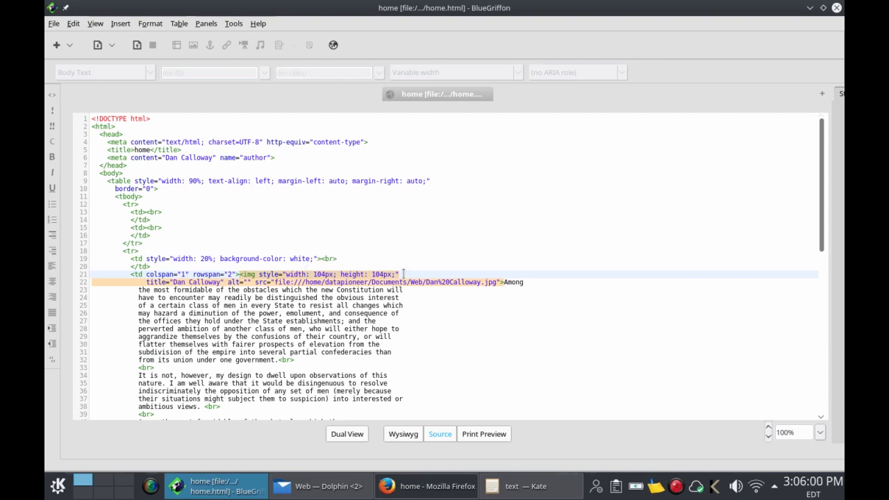
Step: Add vspace="5px", hspace="5px" and align="left" to the portrait's img tag
text(104px;"; vspac)
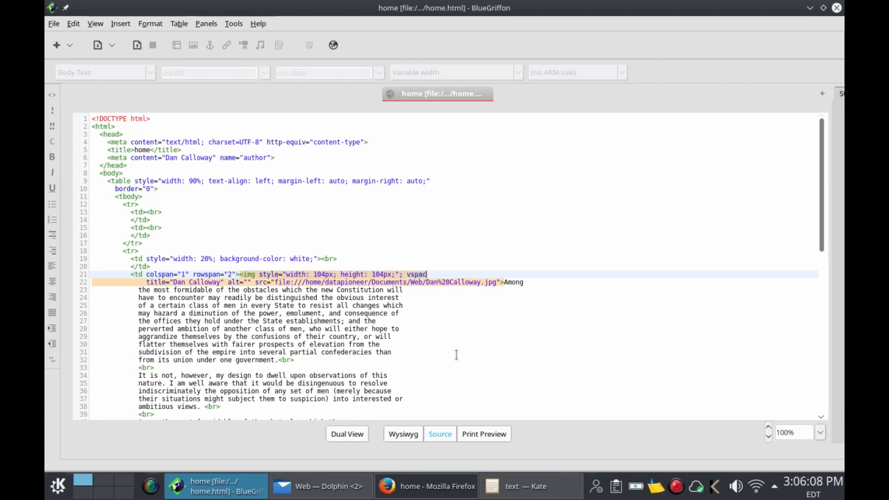
text(e="5px)
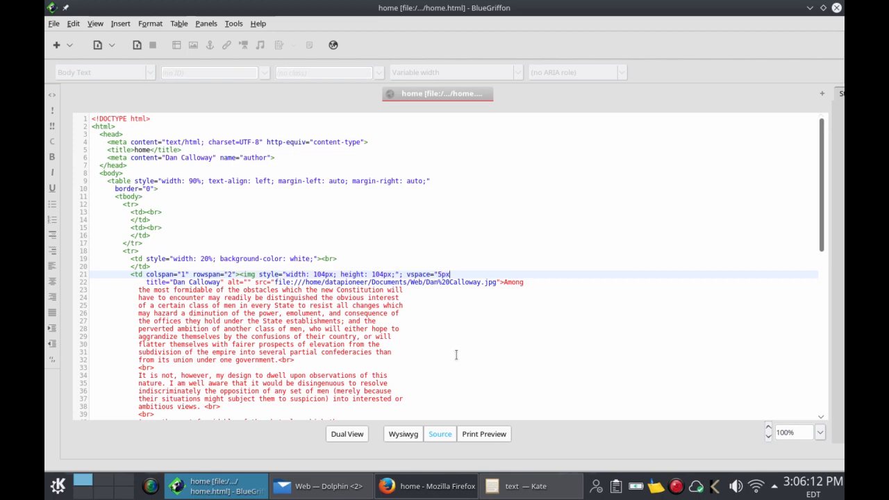
text(")
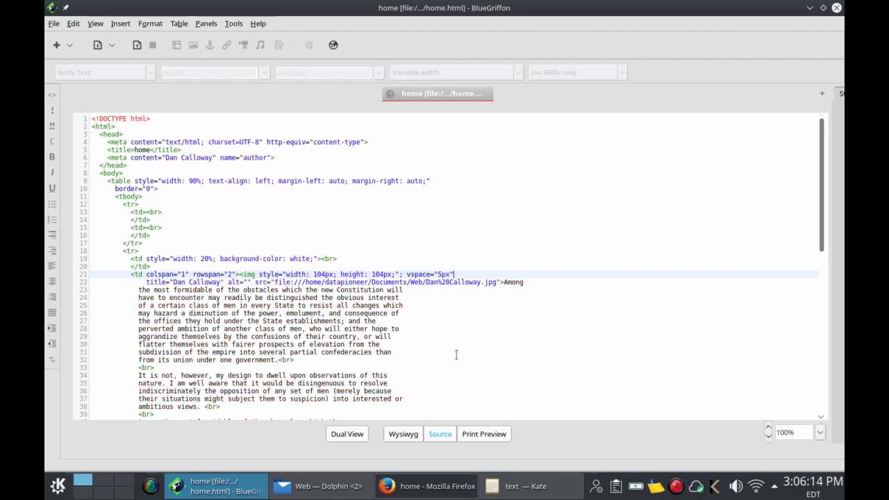
text(; )
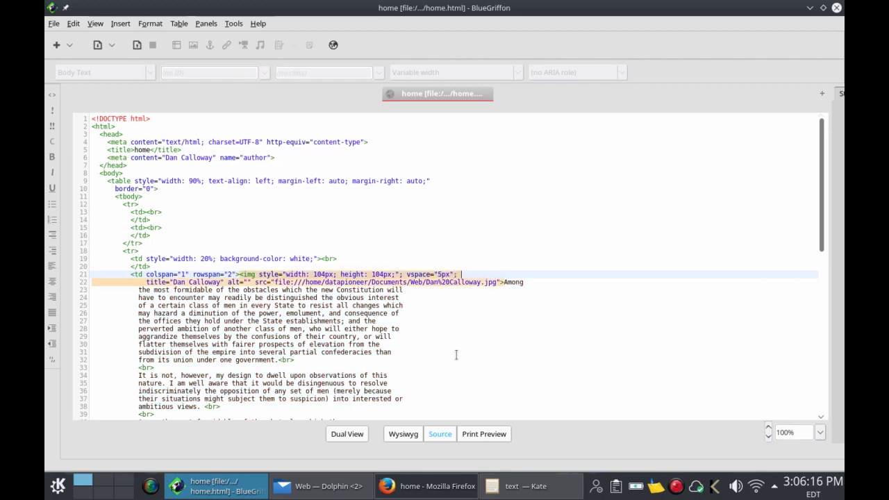
text(hspace="5)
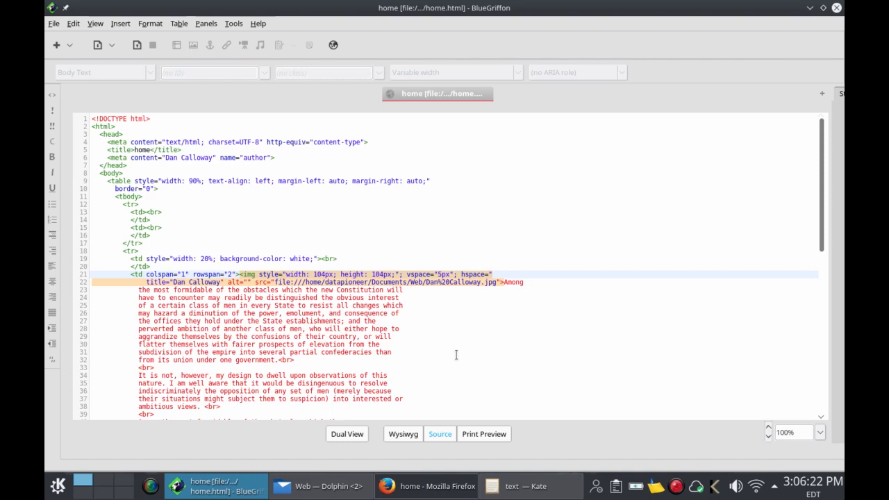
text(px)
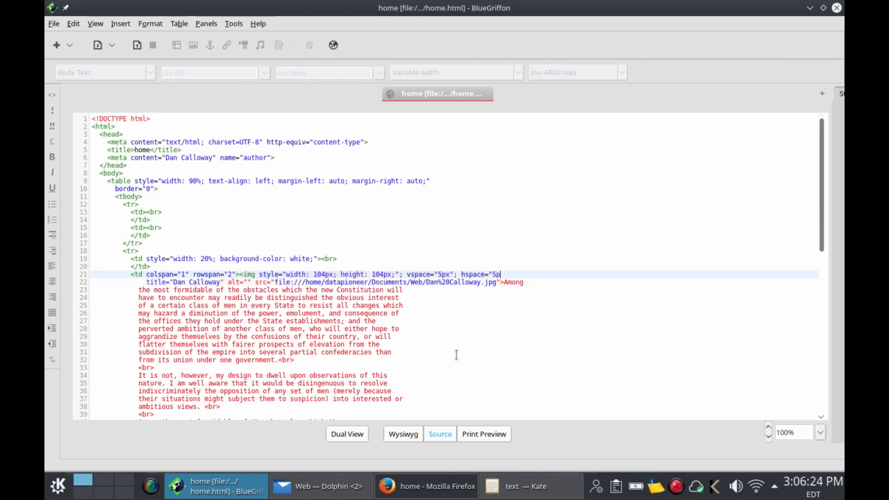
text(")
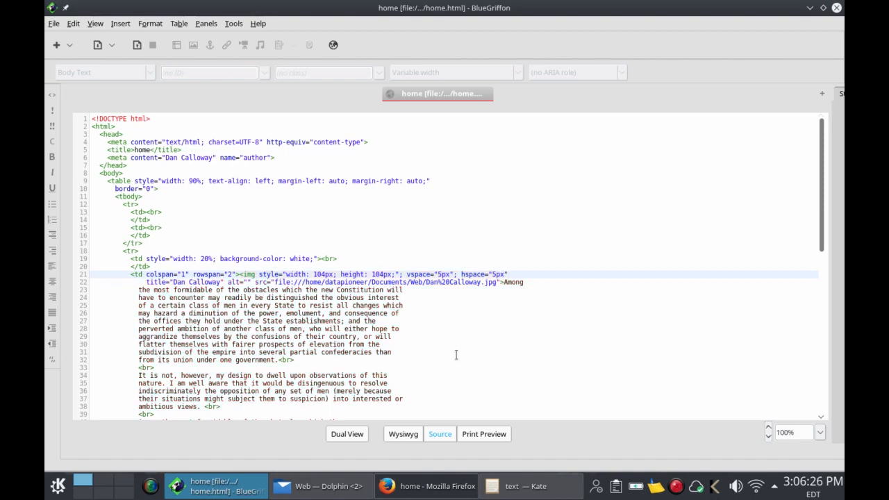
text(; )
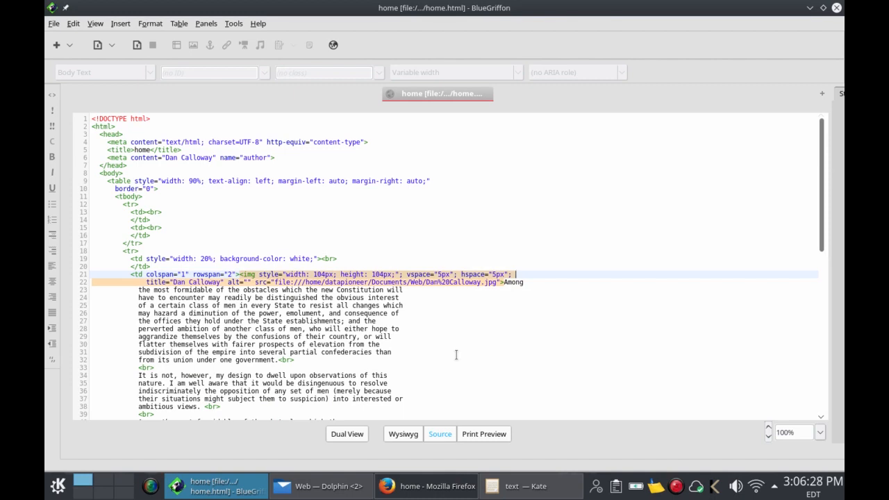
text(align=")
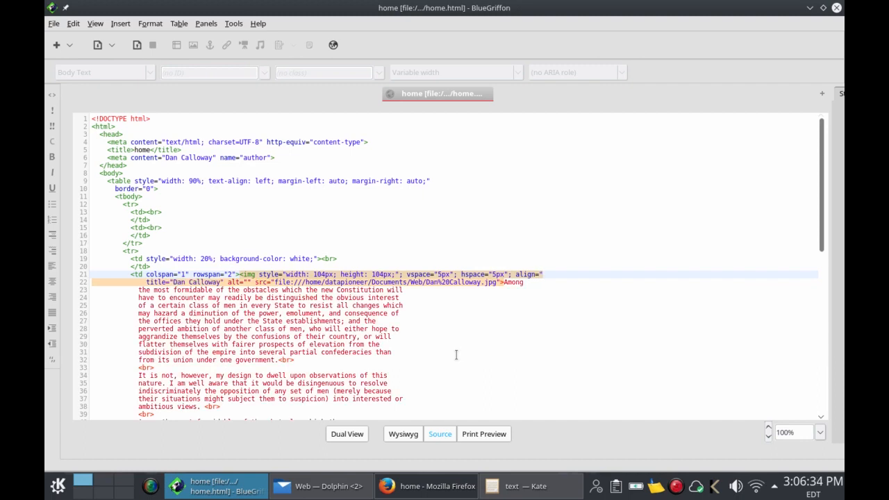
text(left")
text(;)
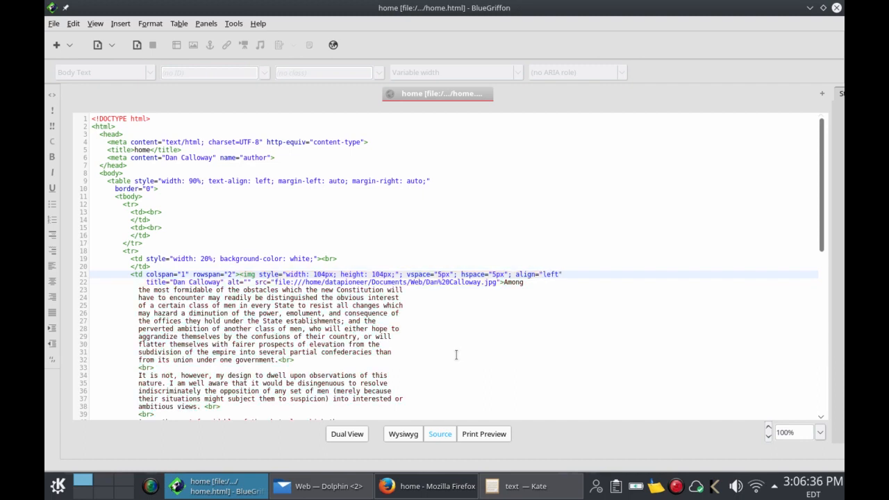
Step: Check the left-aligned portrait with wrapping text in Wysiwyg view and save home.html
click(404, 435)
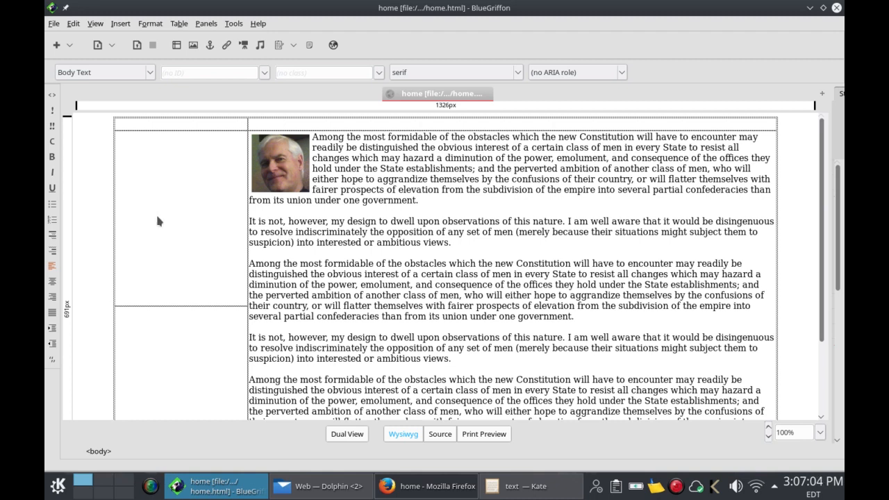
click(137, 48)
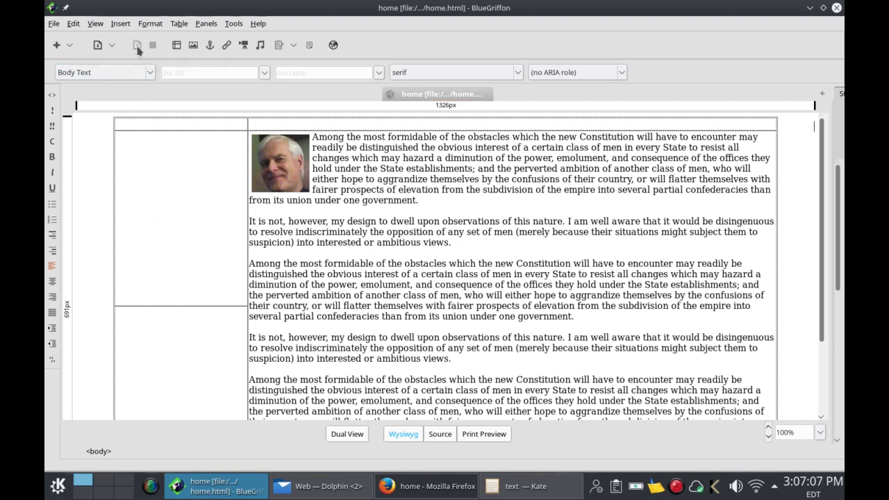
Step: Preview the saved home.html in Firefox, then close the duplicate home tab
click(333, 45)
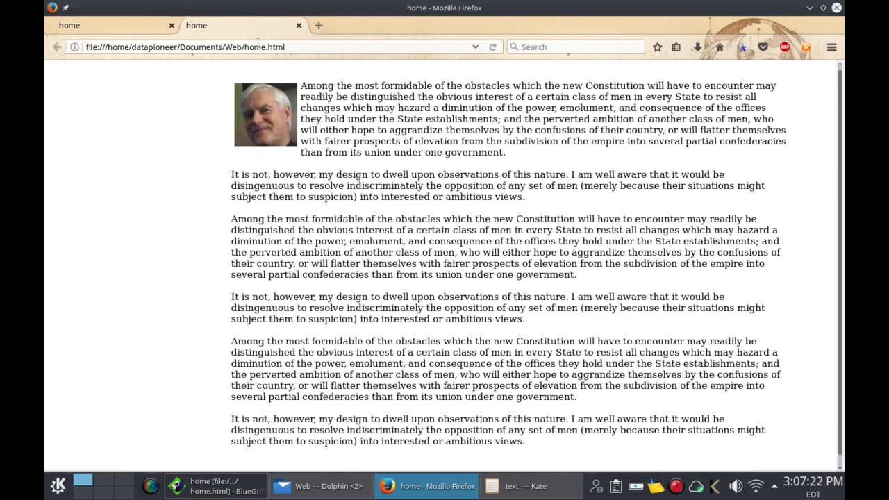
click(298, 27)
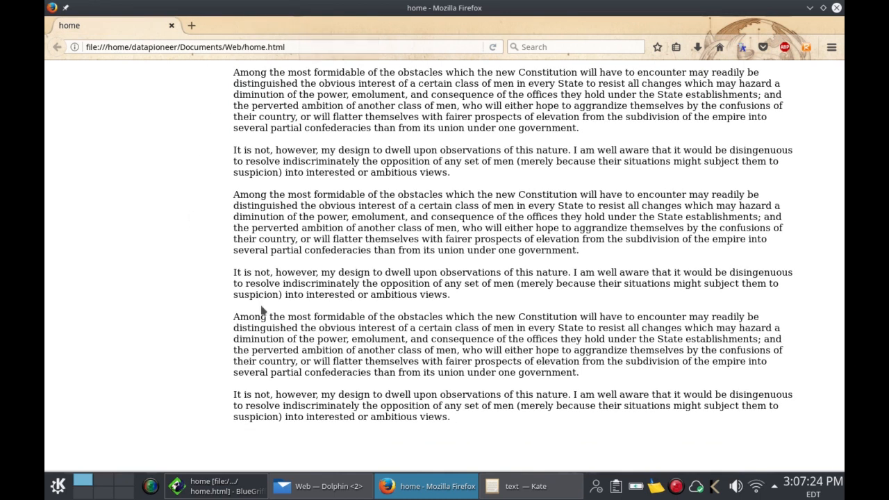
Step: Return to home.html in BlueGriffon, put the caret in the table's top row, and open the Table menu
click(215, 486)
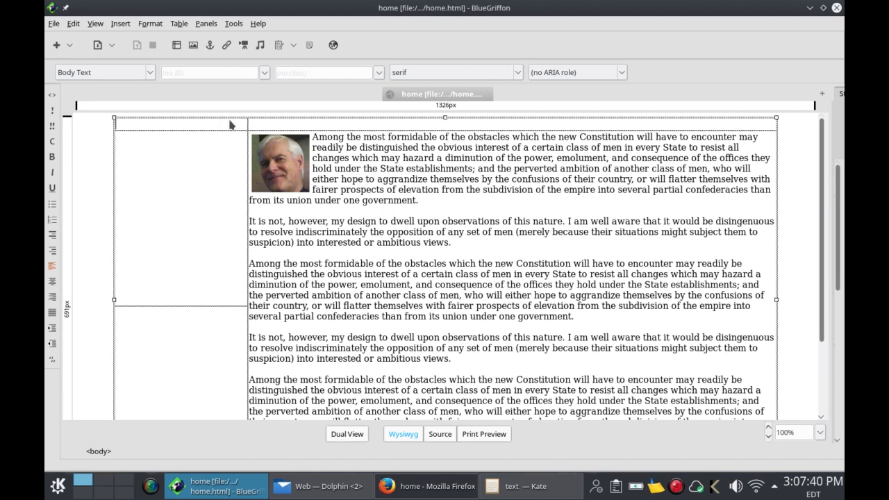
click(232, 125)
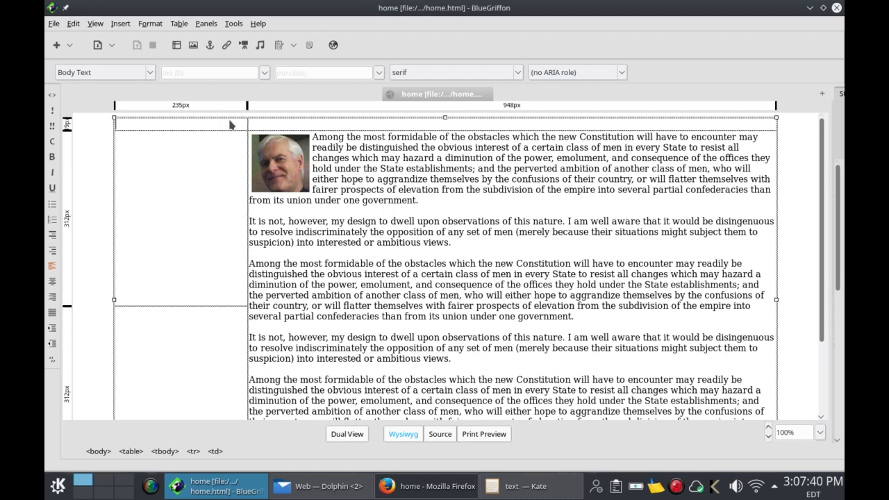
click(179, 23)
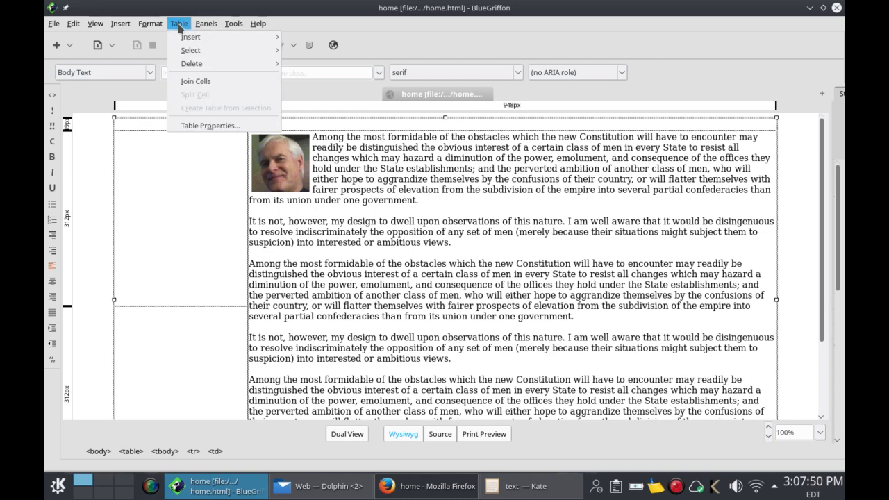
Step: Insert a row above the table's top row and select both of its cells
mouse_move(184, 37)
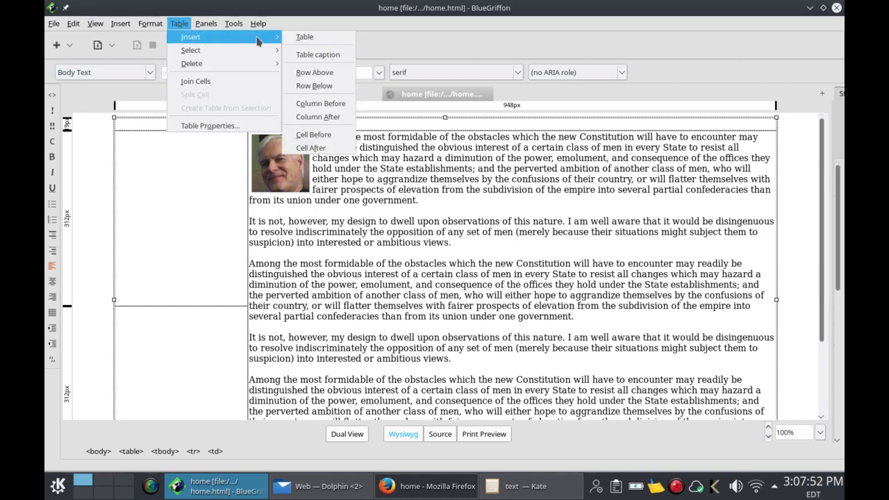
click(313, 72)
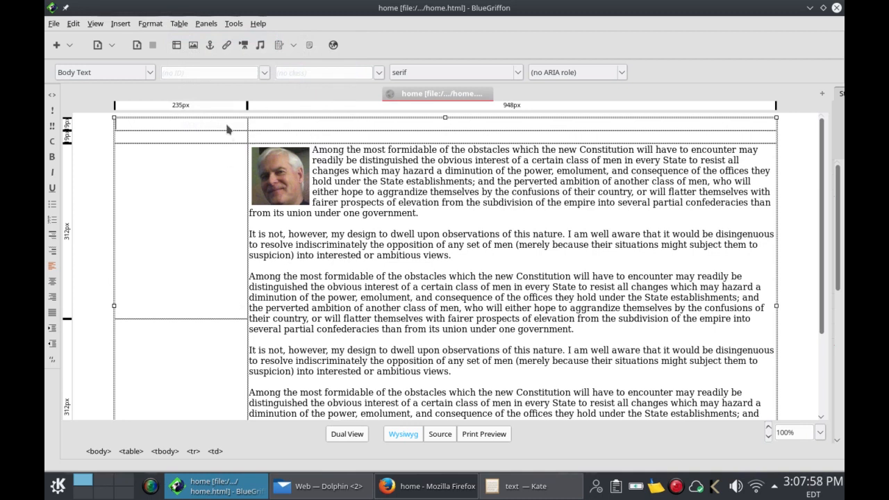
shift+click(282, 127)
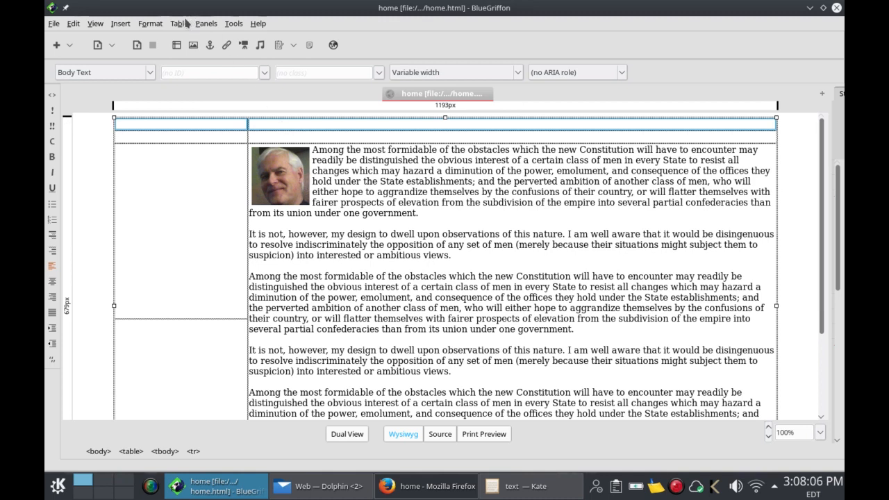
Step: Join the new top row's two cells into a single full-width cell
click(179, 24)
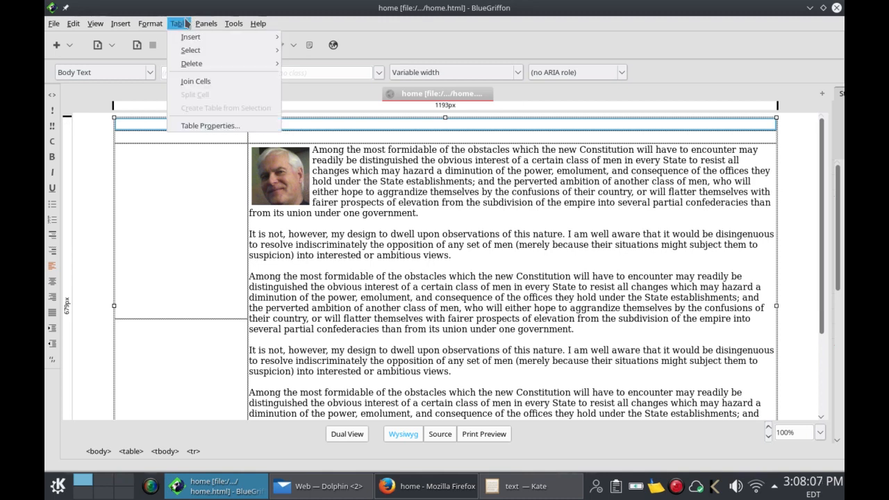
click(197, 82)
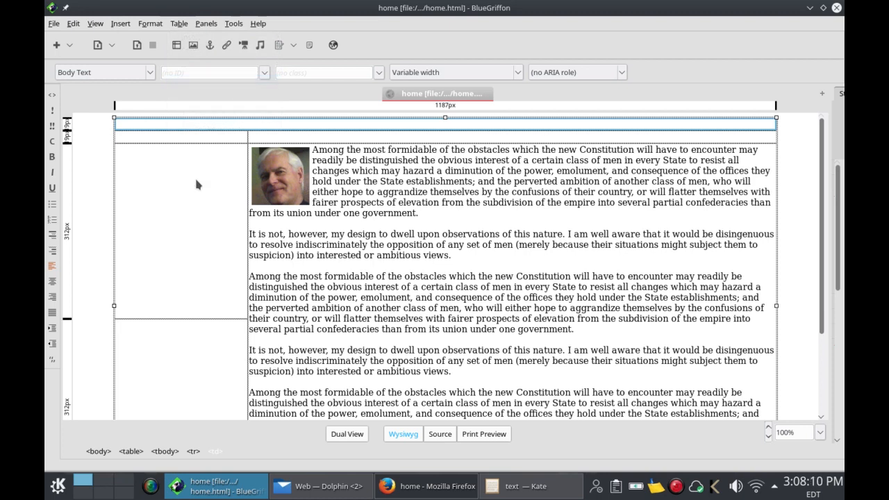
click(297, 128)
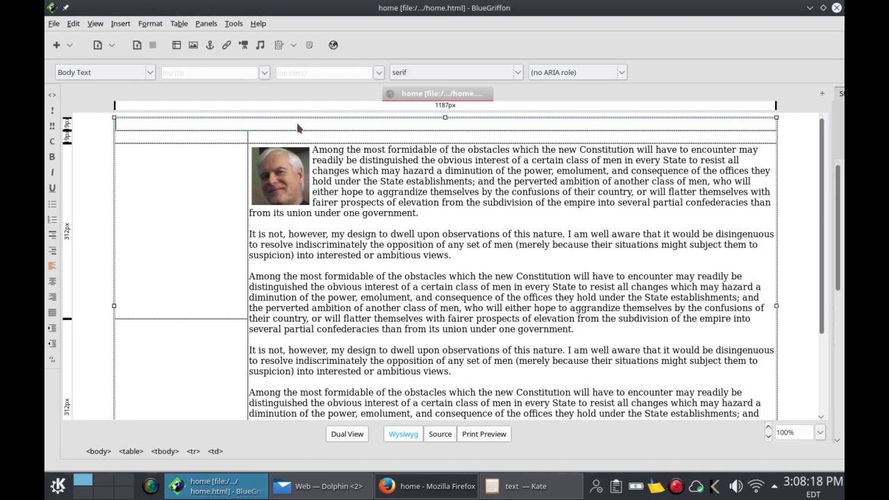
click(234, 141)
Step: Insert header.png into the merged top cell, titled 'header', with empty alternate text allowed
click(245, 125)
click(197, 45)
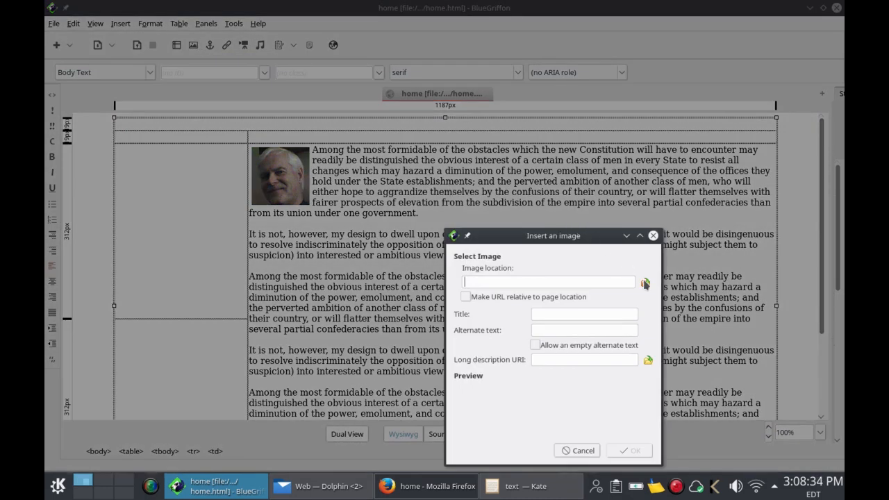
click(645, 282)
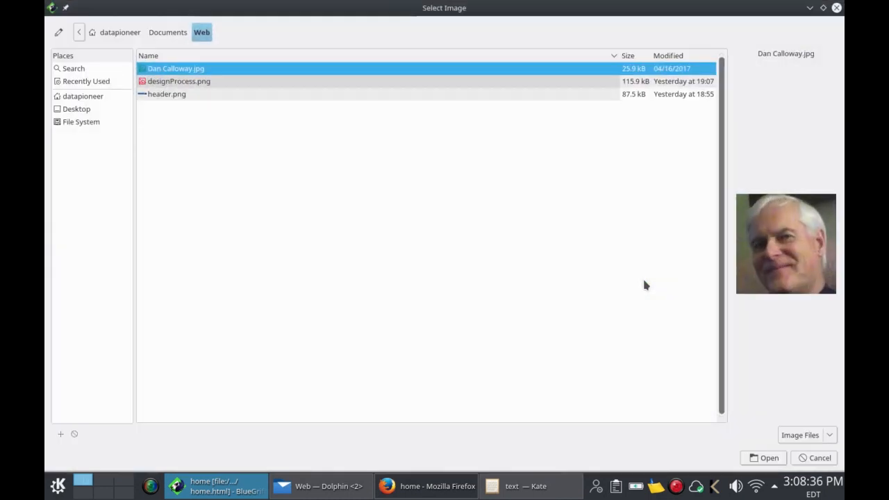
click(182, 94)
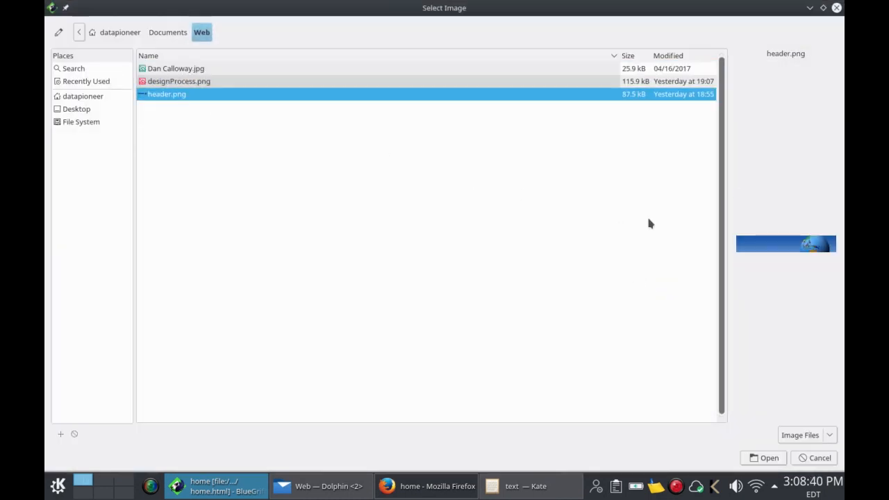
click(769, 458)
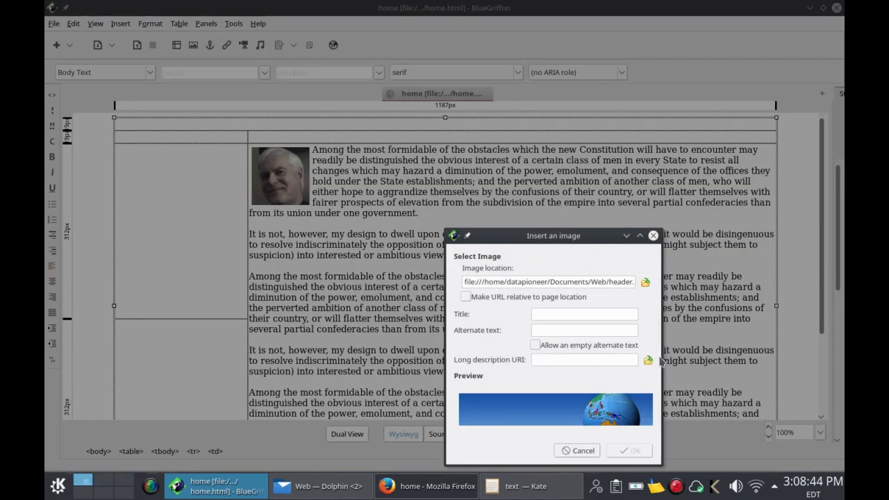
click(601, 314)
text(heade)
click(536, 344)
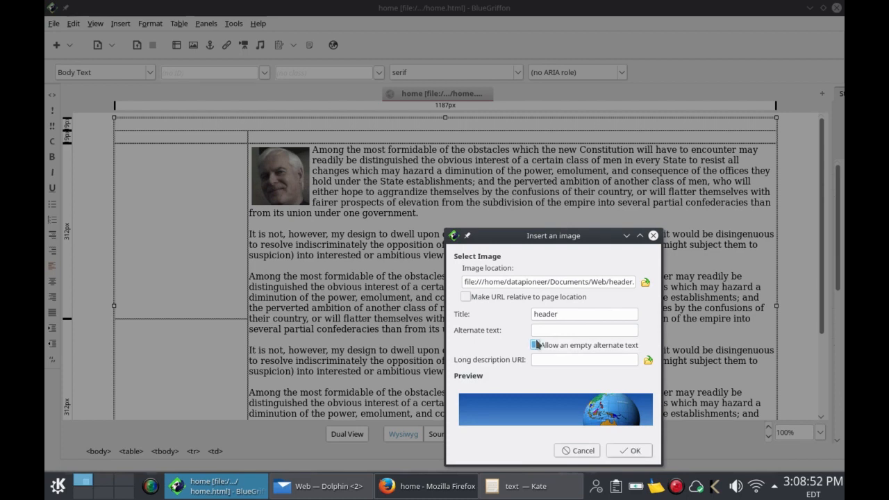
click(628, 450)
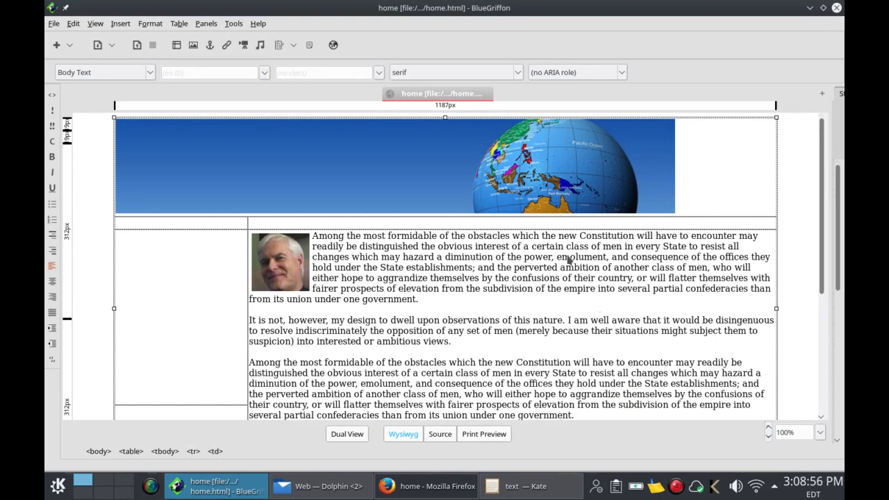
Step: Widen the globe header image to 1184px to fill the table width, then save home.html
click(666, 171)
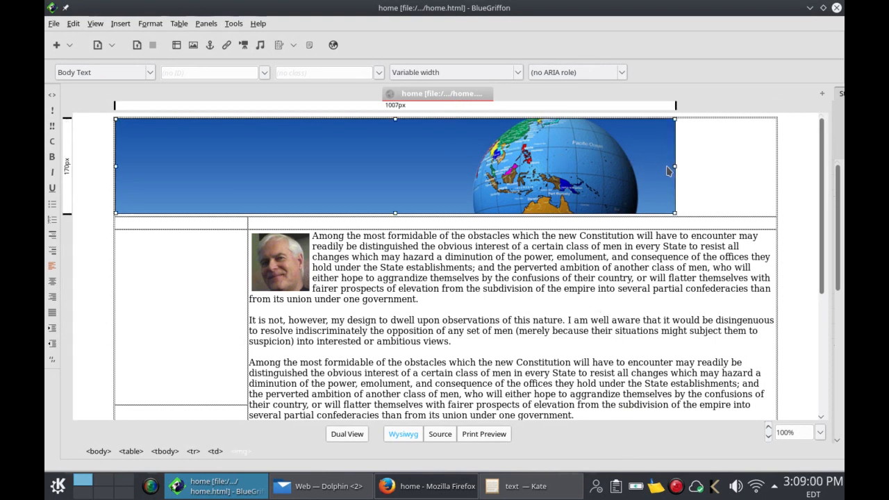
drag(672, 165, 769, 165)
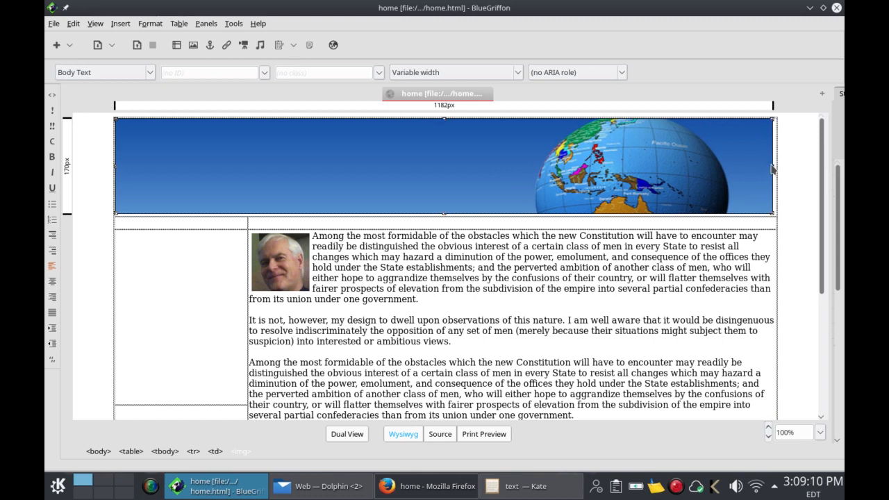
drag(773, 168, 774, 169)
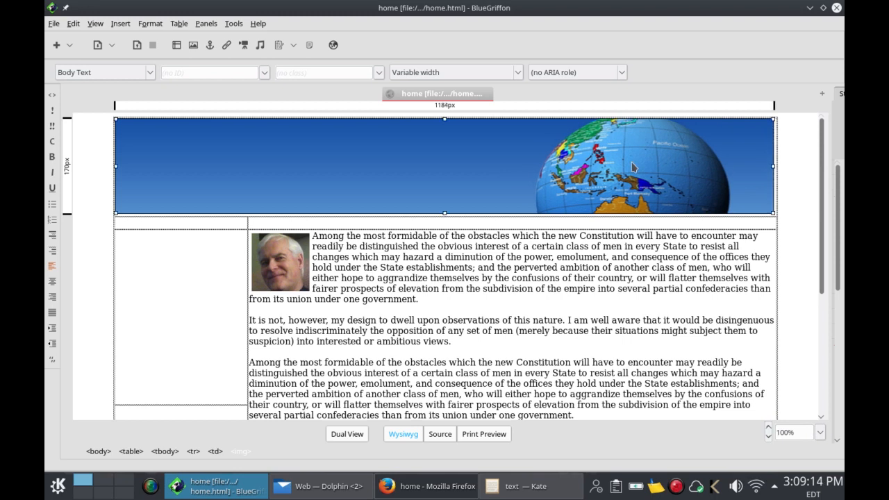
click(139, 46)
click(333, 45)
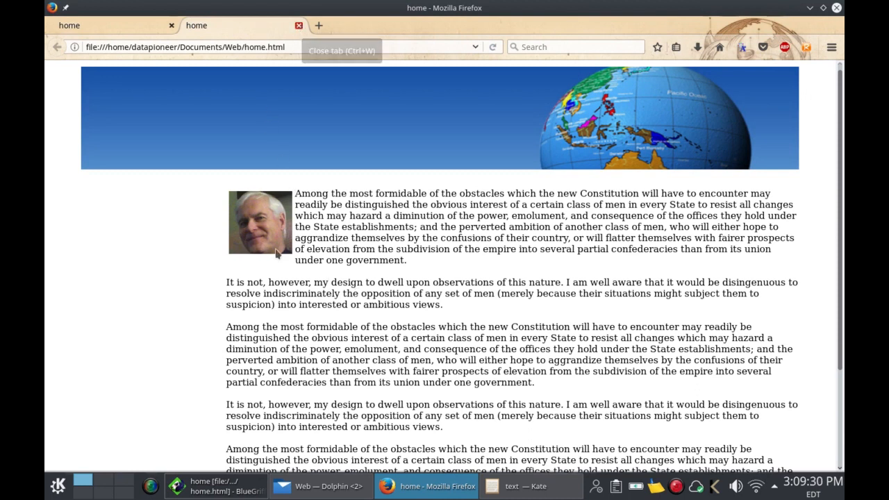
key(ctrl+w)
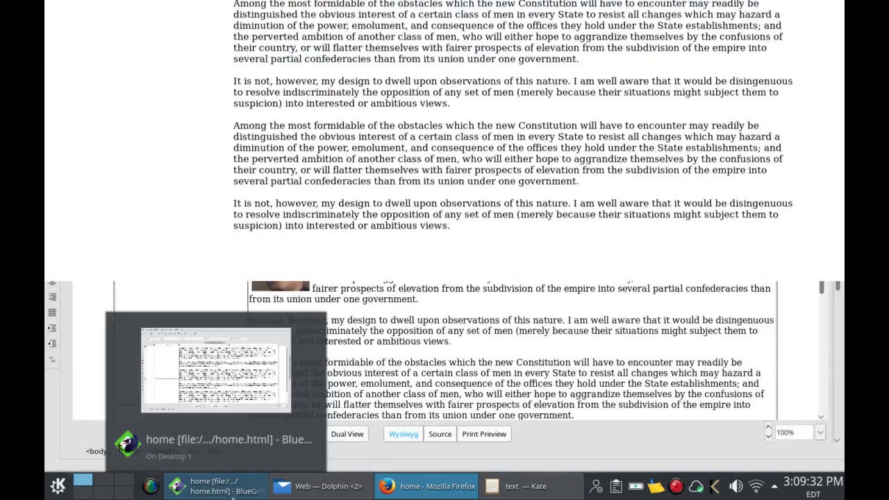
click(222, 486)
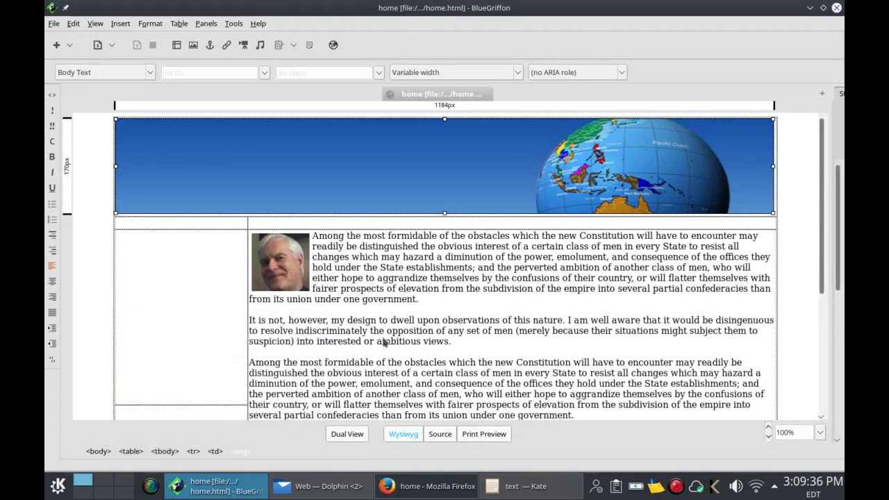
Step: Type 'Worldwide GUI Processes' in the row below the banner and format it as Heading 1
click(678, 229)
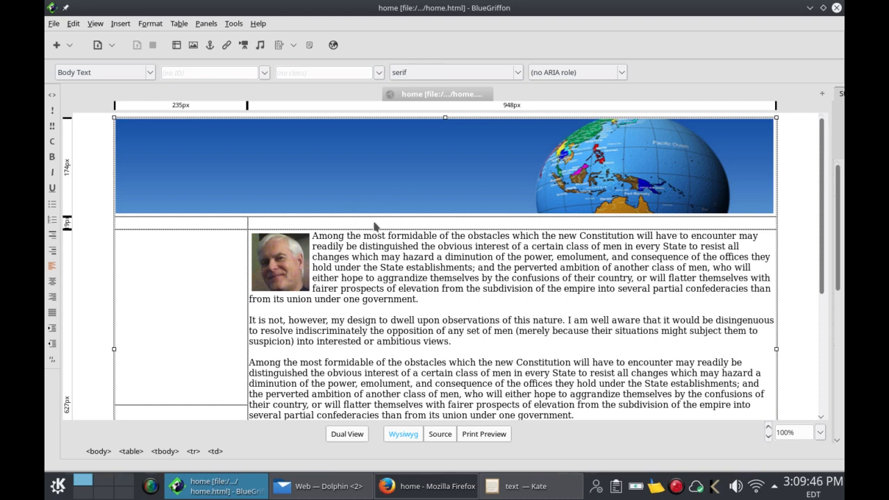
text(Worldwide )
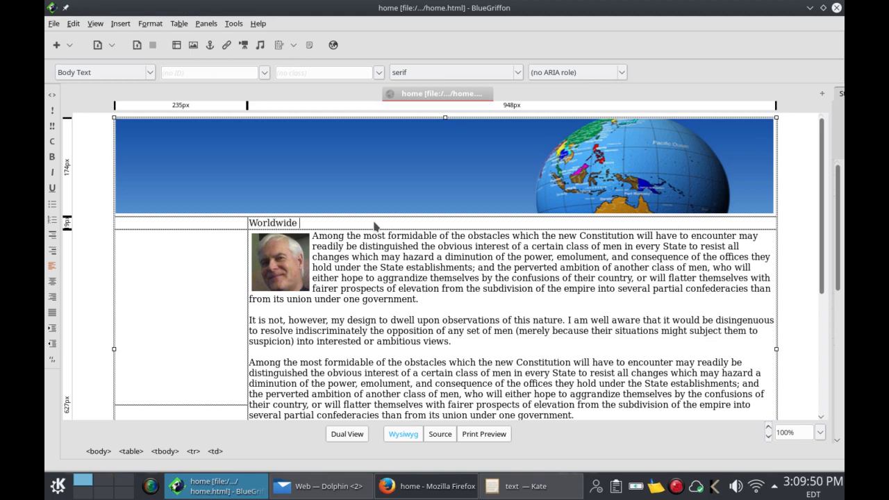
text(GUI Processes)
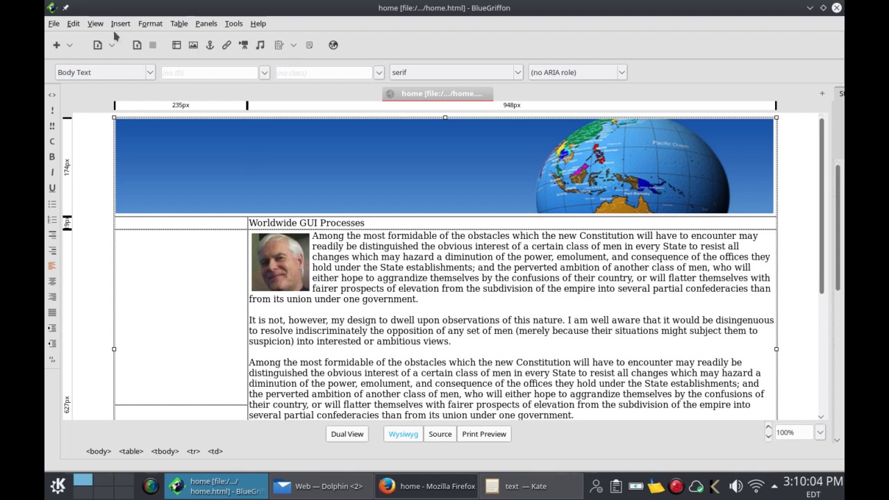
click(150, 75)
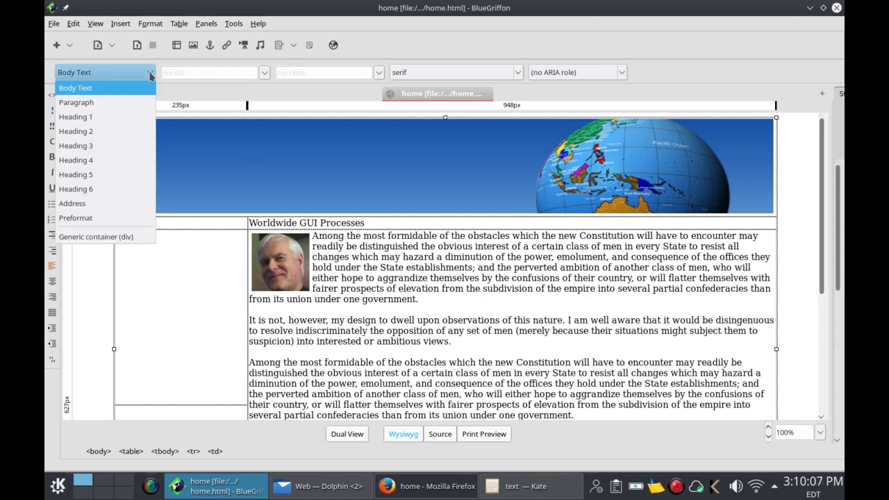
click(131, 116)
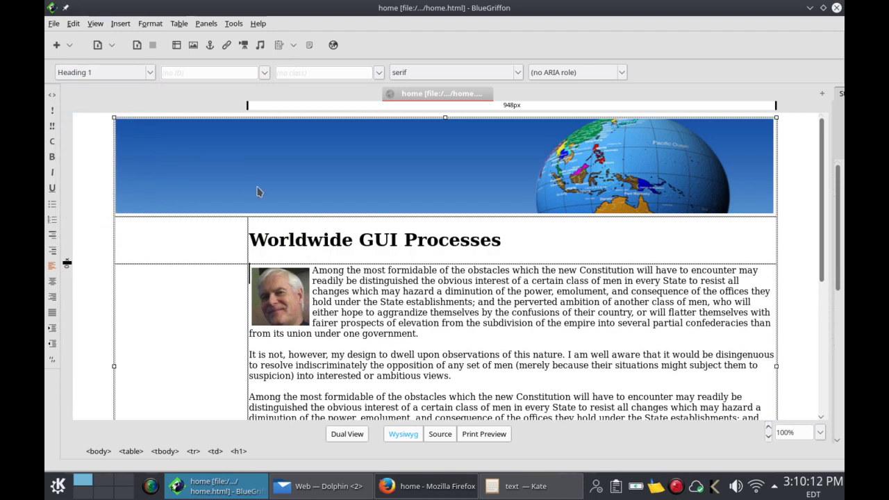
Step: Set the heading cell's horizontal and vertical alignment to Center in Table Properties
right_click(577, 240)
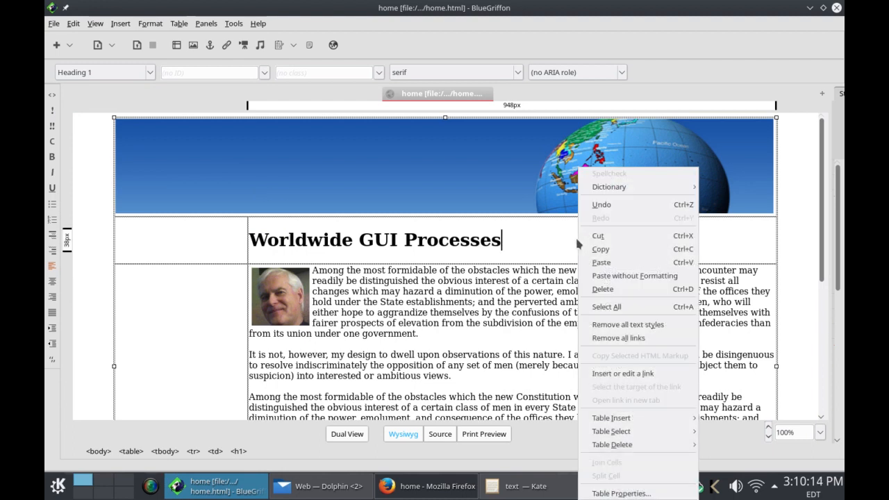
click(606, 493)
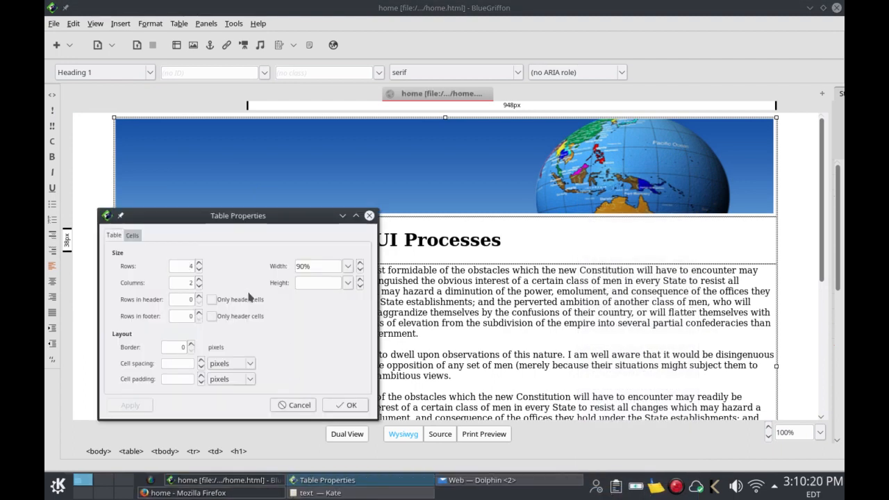
click(137, 236)
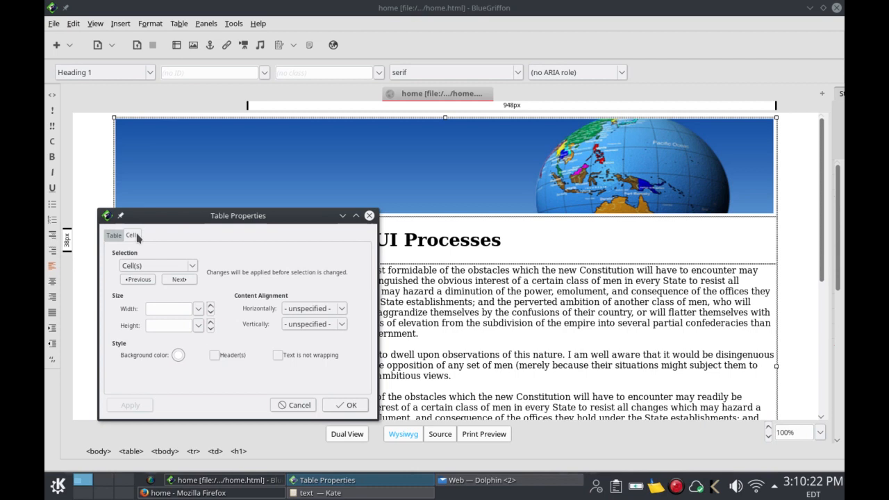
click(341, 309)
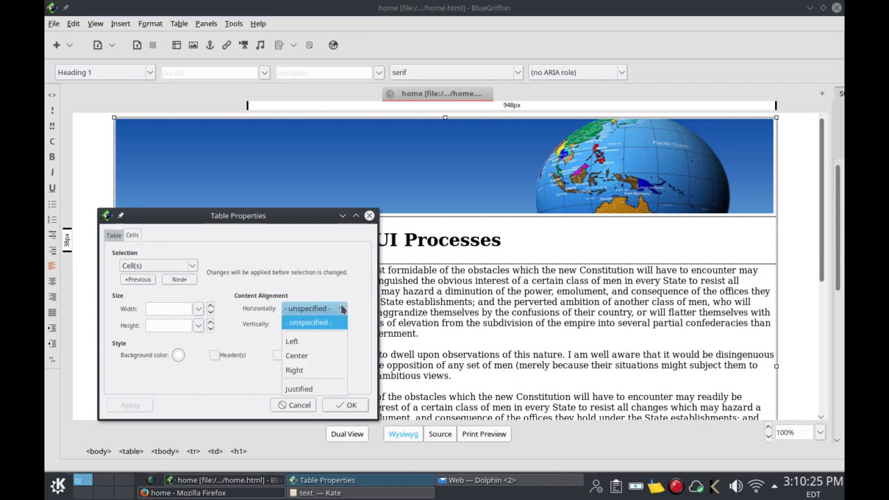
click(332, 356)
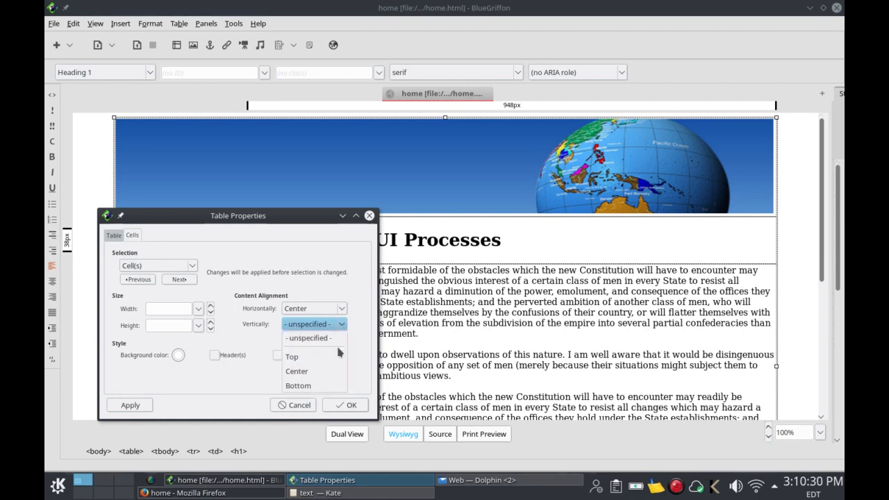
click(334, 371)
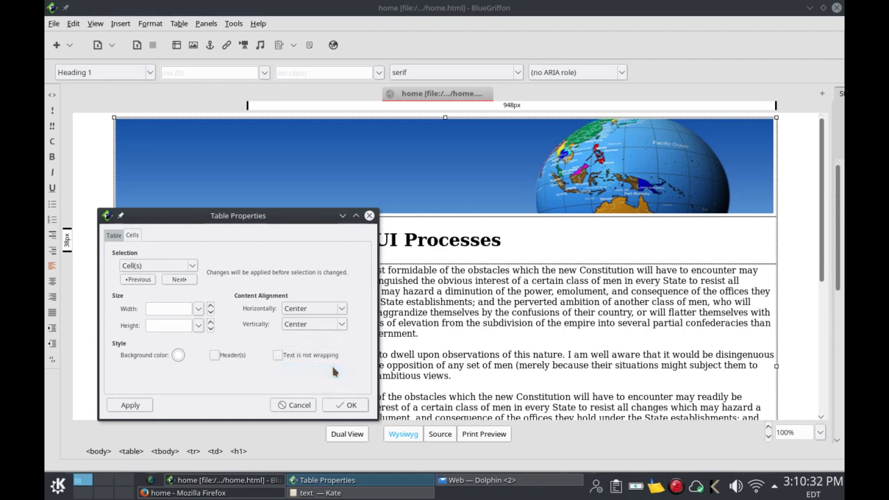
click(149, 404)
click(346, 405)
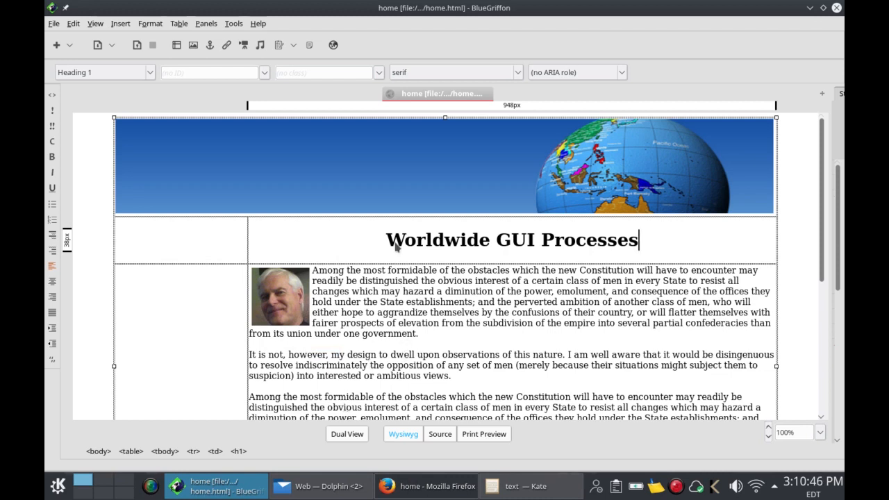
Step: Select the 'Worldwide GUI Processes' heading text and browse the Table and Tools menus
drag(389, 247, 634, 248)
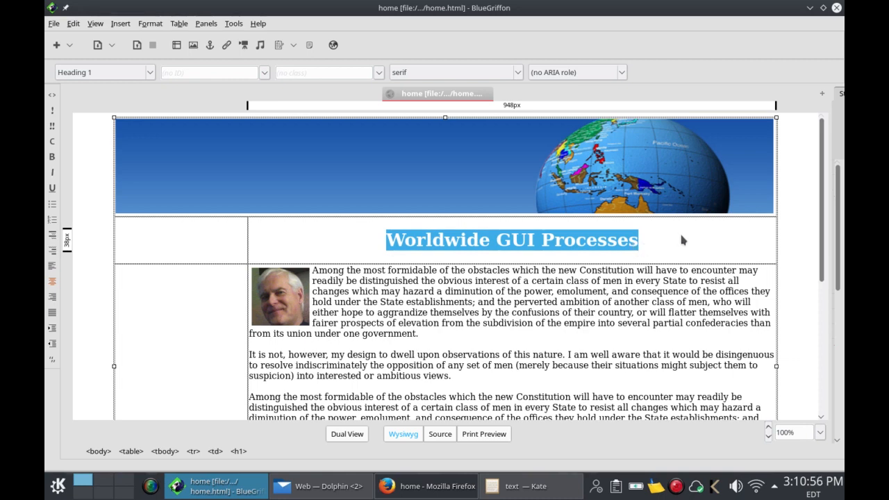
click(183, 26)
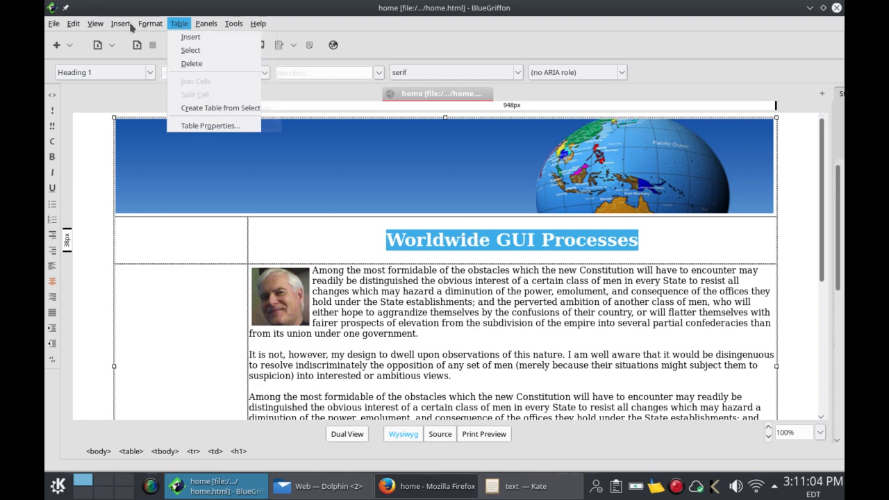
click(94, 25)
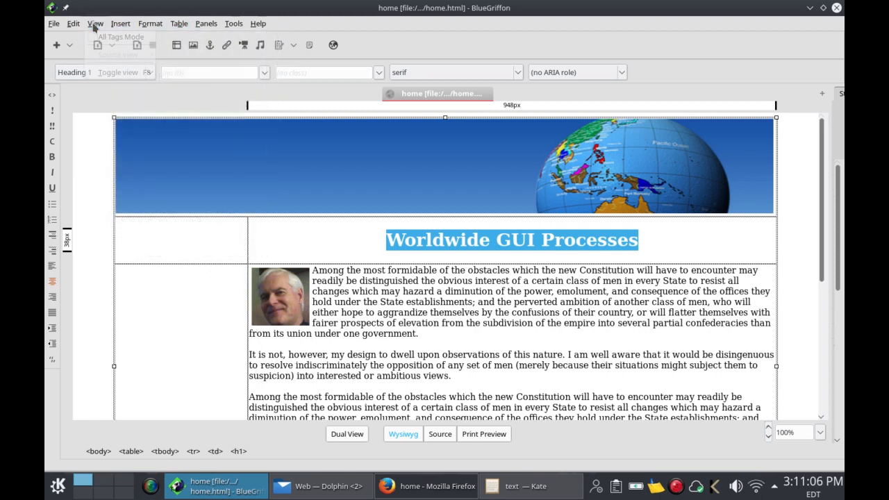
click(232, 31)
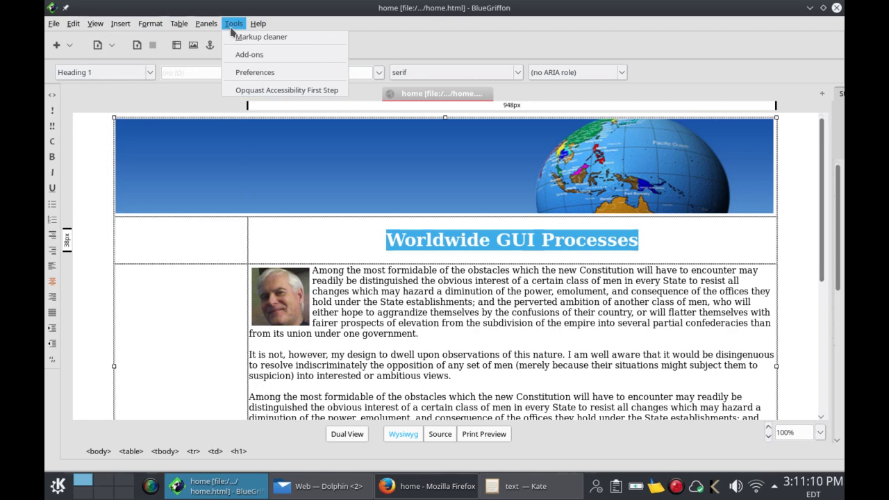
mouse_move(207, 26)
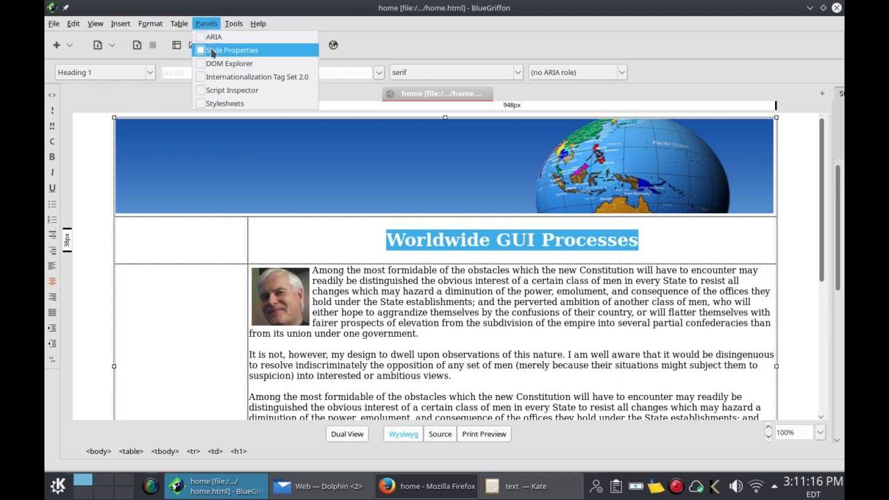
Step: Turn on Panels > Style Properties and widen the sidebar to show the panel beside the page
click(212, 51)
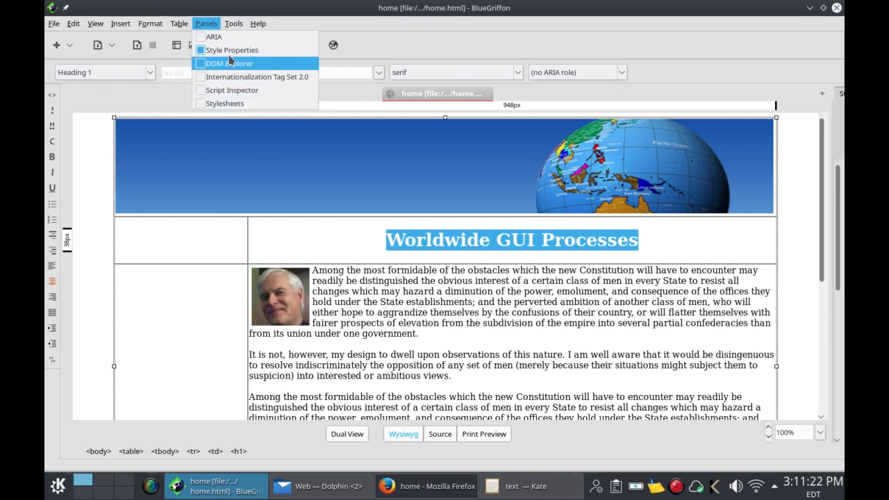
click(445, 45)
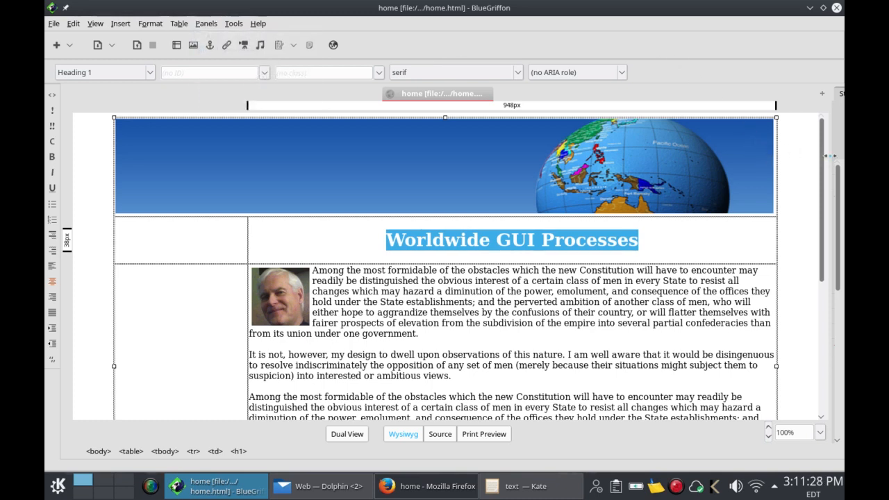
drag(830, 155, 535, 154)
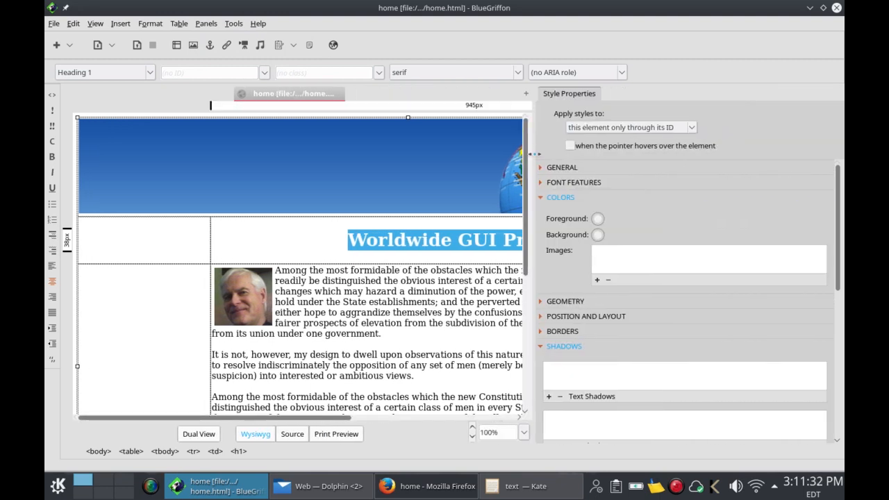
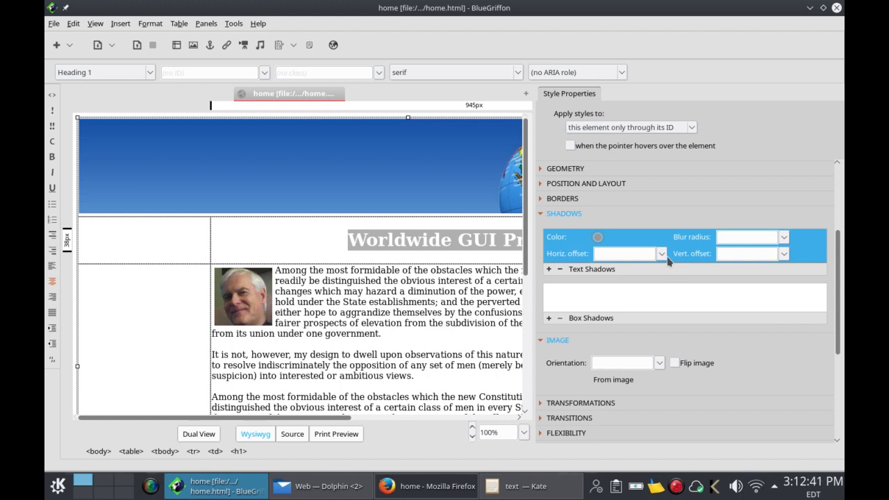
Step: In Style Properties > Shadows, give the heading 5px horizontal offset, 5px vertical offset and 5px blur
click(662, 254)
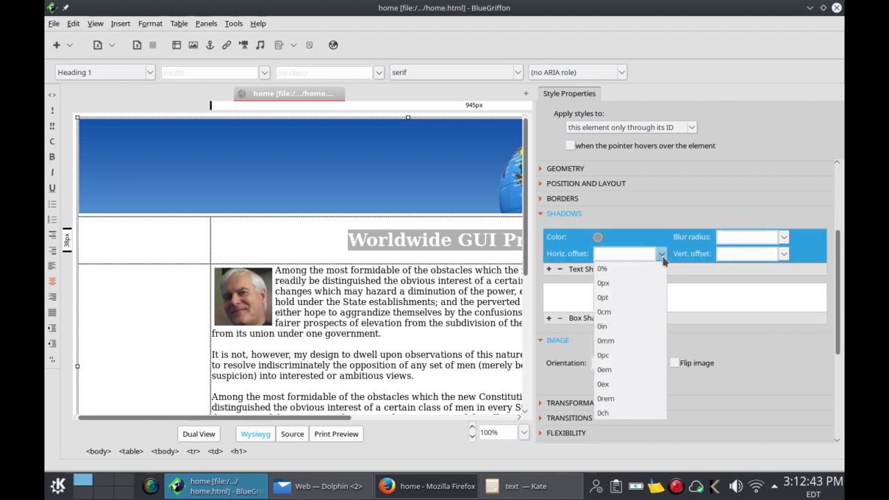
click(625, 284)
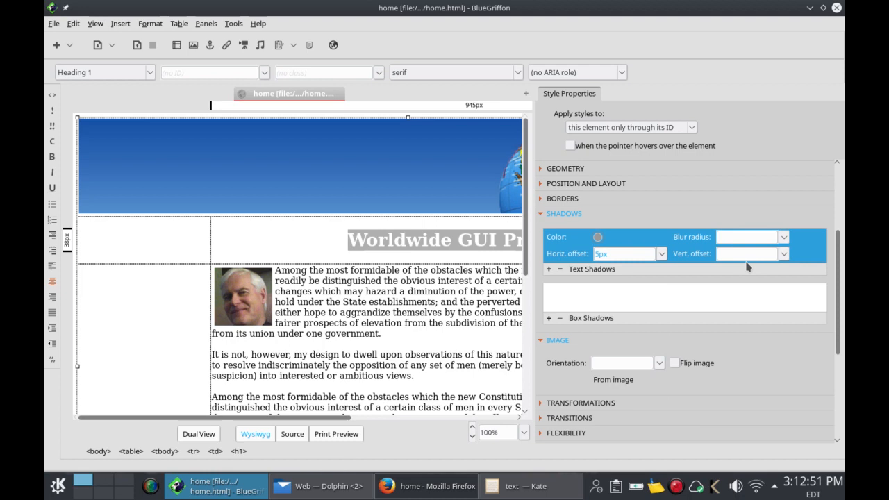
click(783, 255)
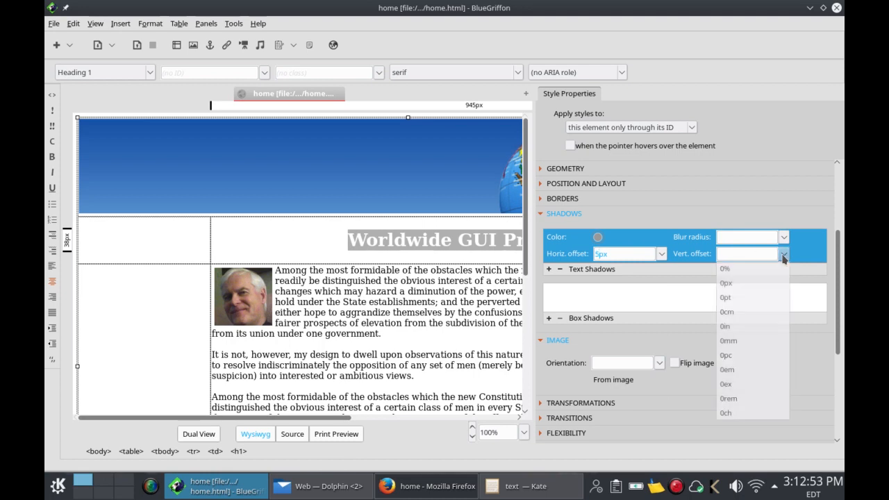
click(761, 284)
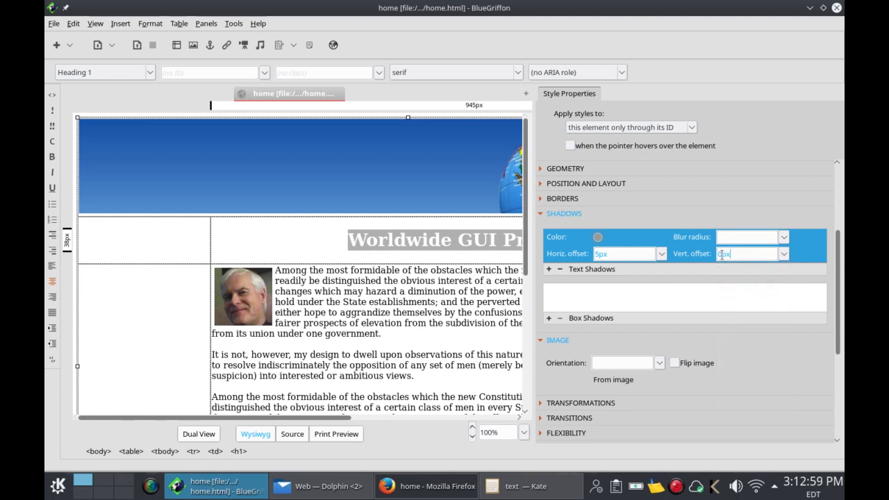
text(5)
click(783, 239)
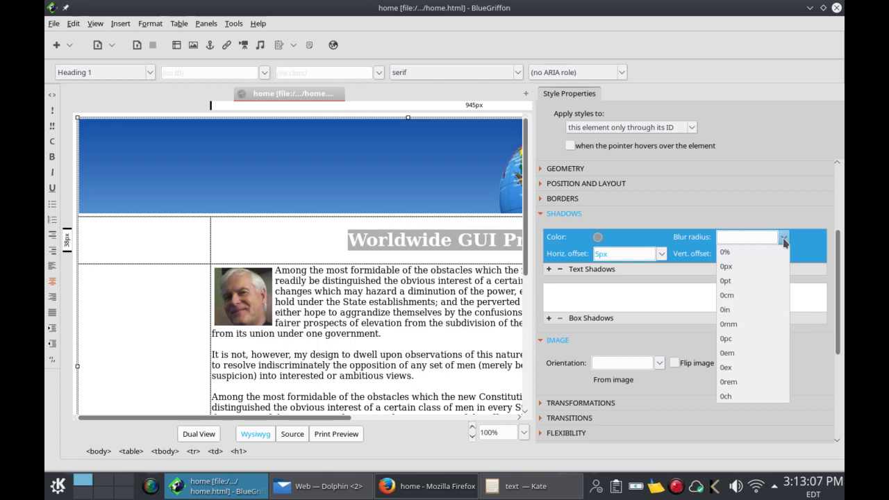
click(760, 267)
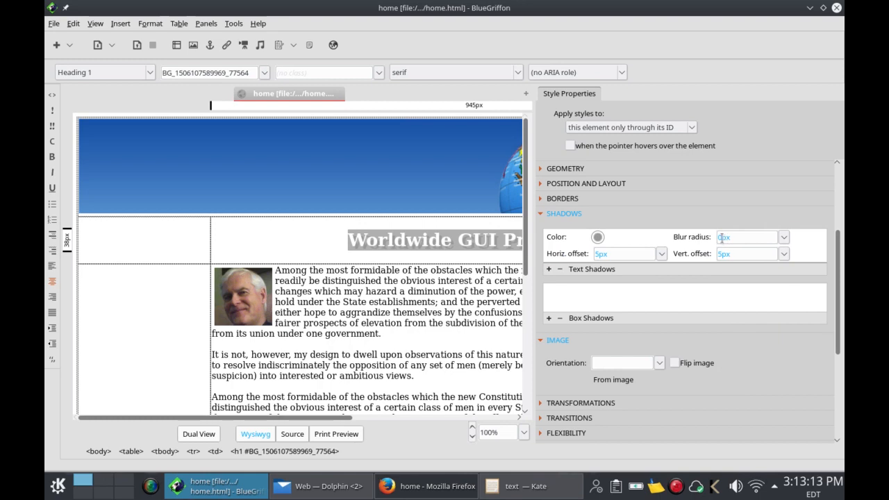
click(722, 238)
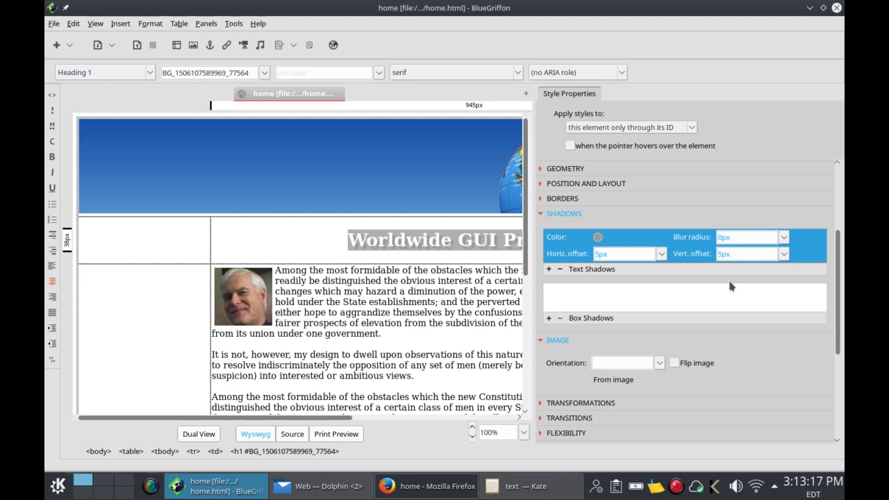
text(5)
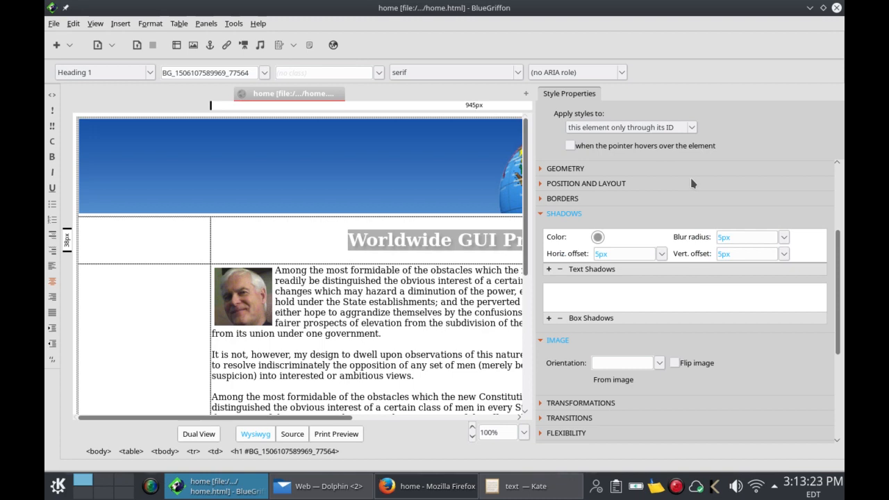
Step: Apply the styles to this element only, deselect the heading, and hide the Style Properties panel
click(648, 127)
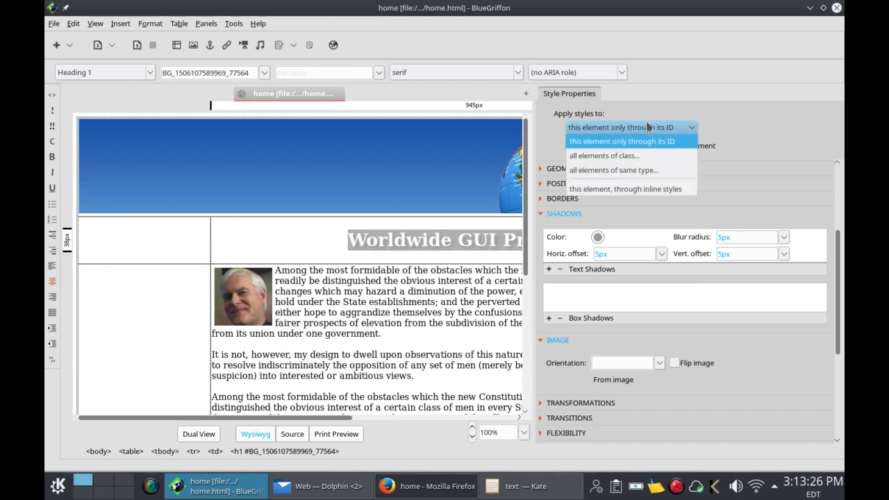
click(764, 190)
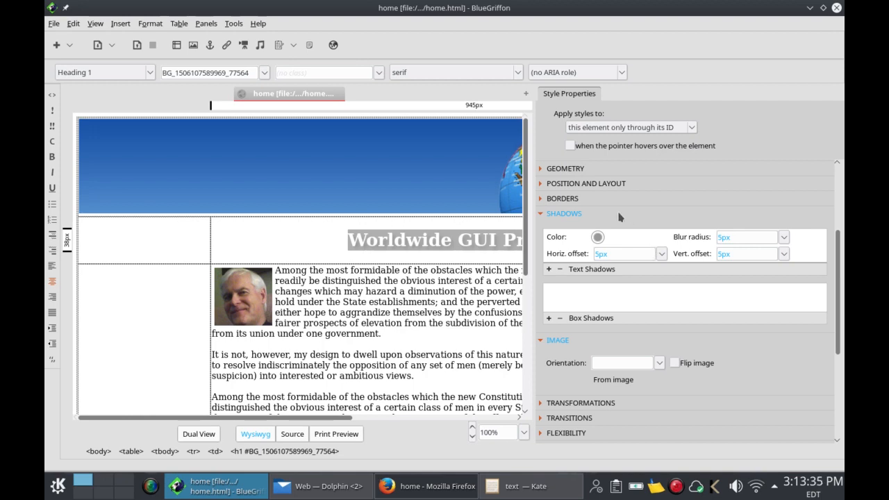
click(316, 231)
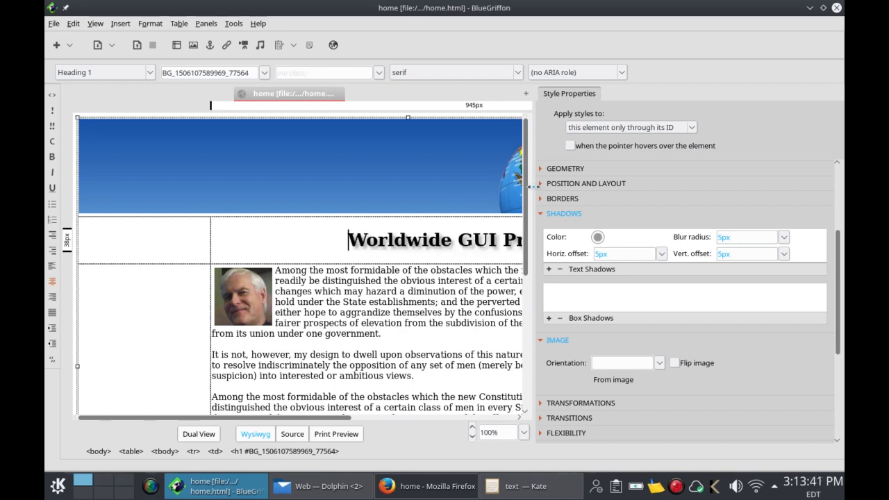
drag(533, 186, 831, 201)
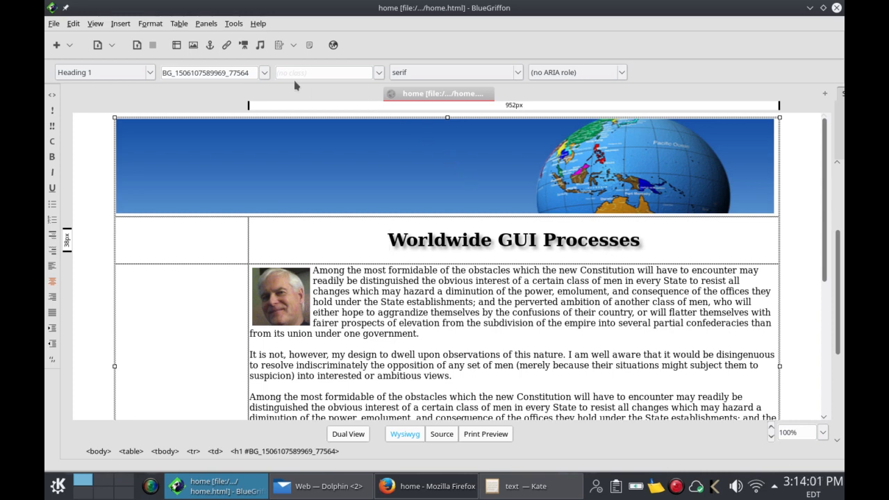
Step: Save the home page and preview it in the web browser
click(138, 45)
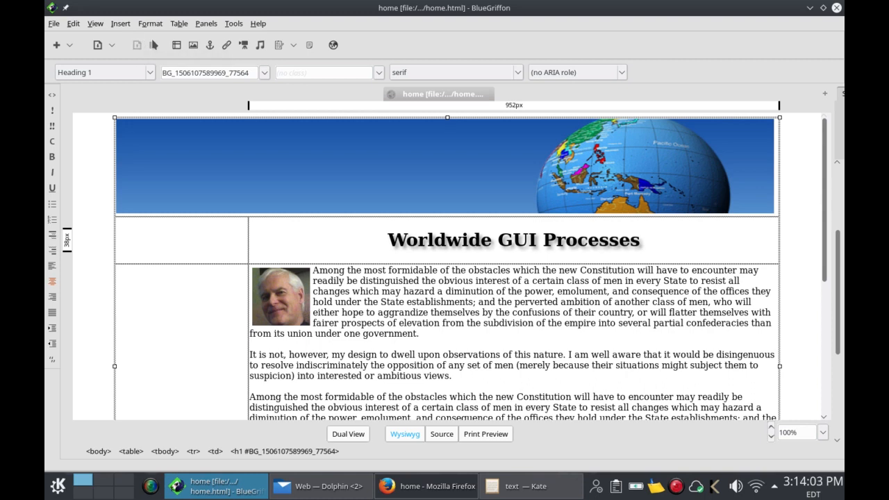
click(332, 45)
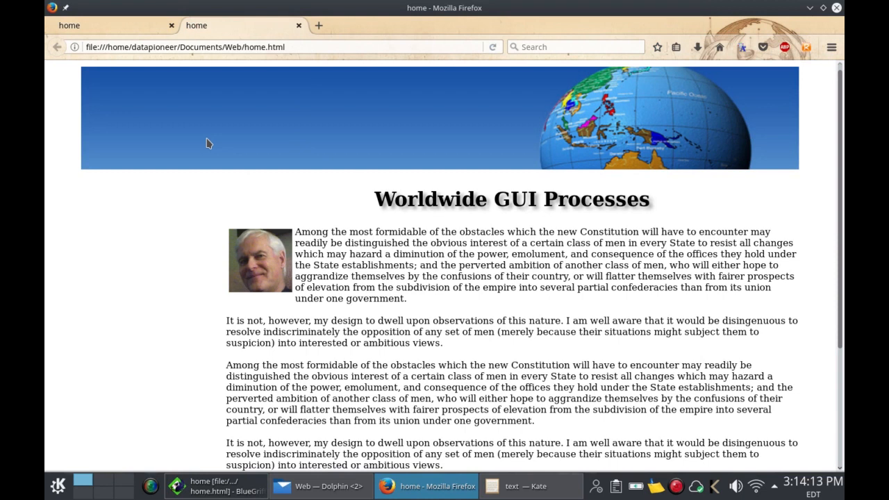
Step: Close the duplicate home tab in Firefox, scroll through the preview, and return to BlueGriffon
click(298, 27)
scroll(157, 197, down, 5)
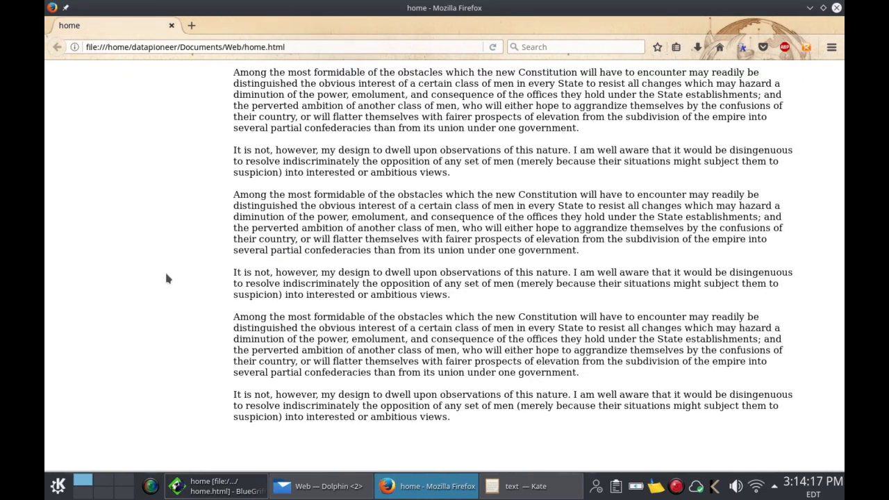
click(224, 486)
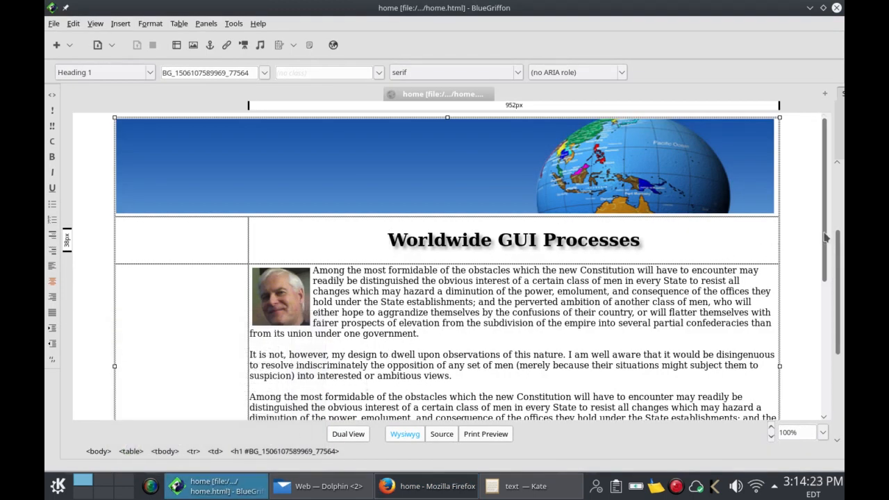
Step: Insert an empty row below the table's last row using Table > Insert > Row Below
scroll(834, 278, down, 6)
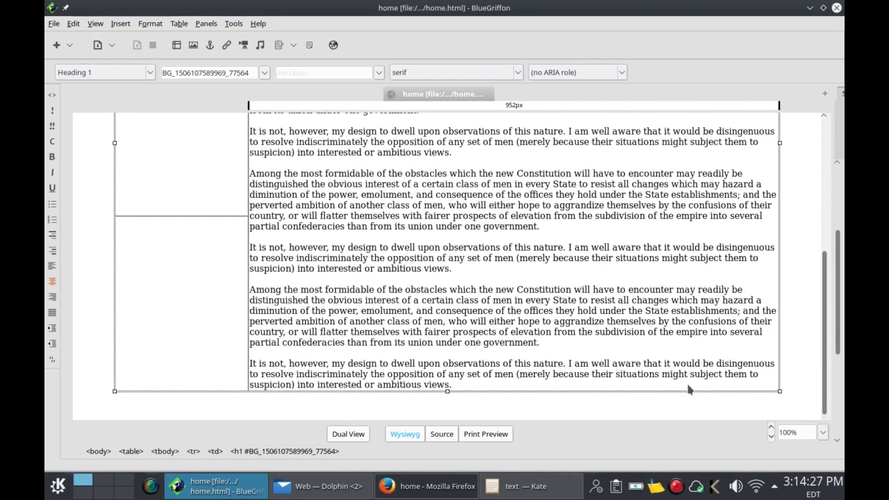
click(179, 24)
mouse_move(186, 38)
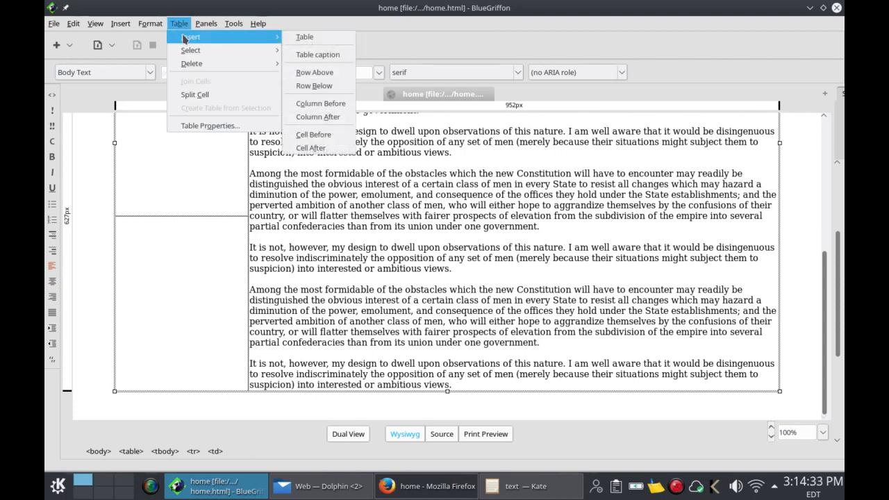
click(308, 86)
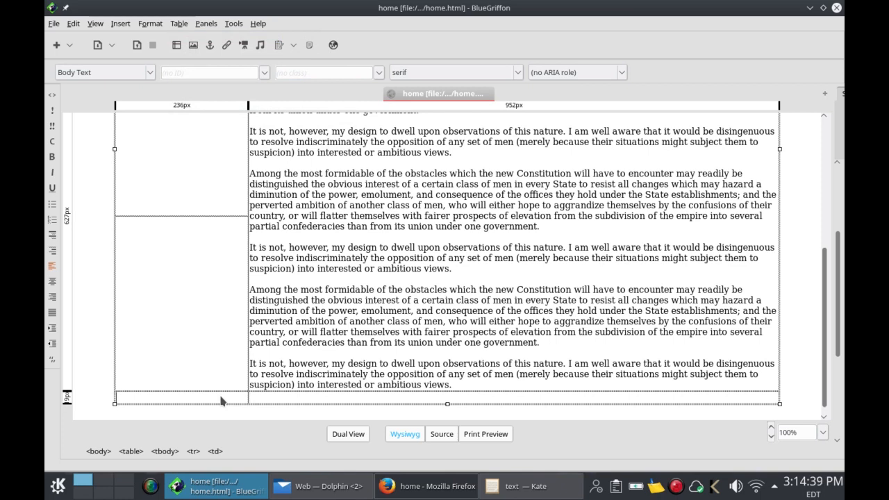
Step: Join the new bottom row's cells into a single full-width cell
click(276, 402)
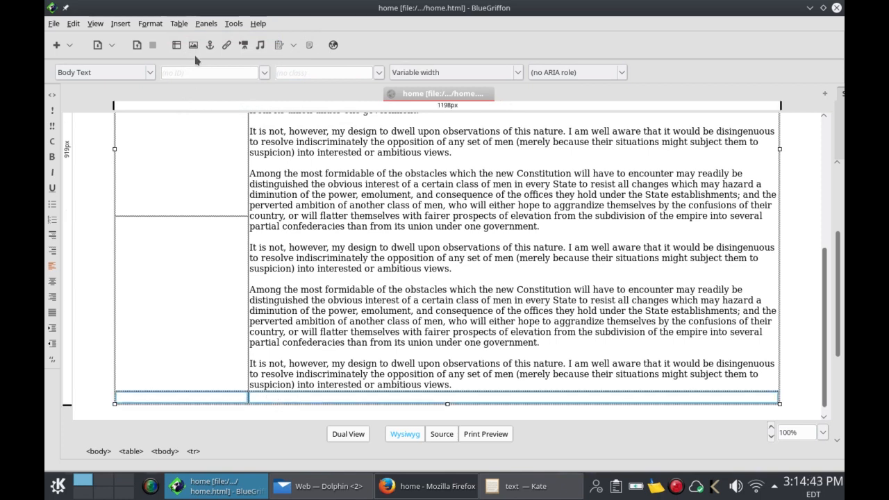
click(181, 27)
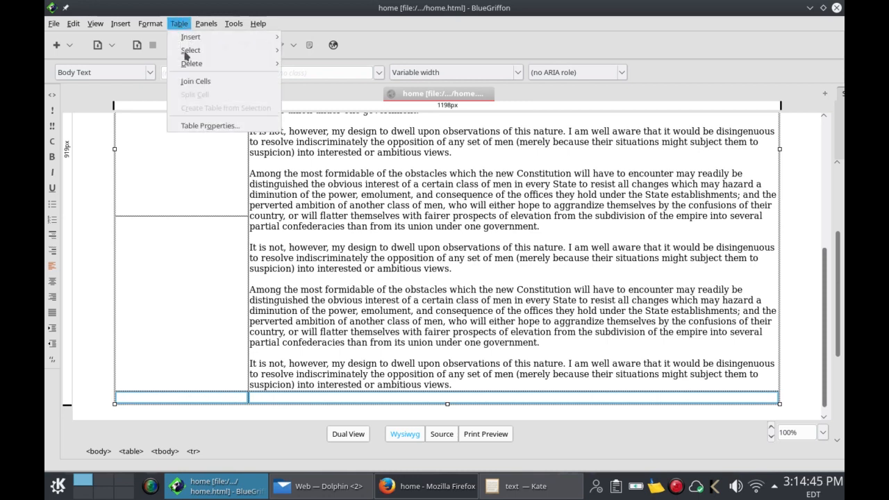
click(194, 84)
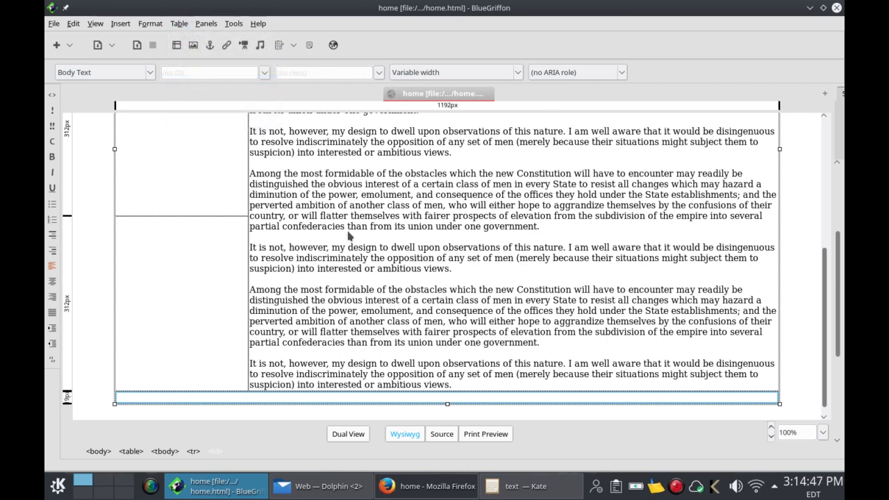
click(468, 400)
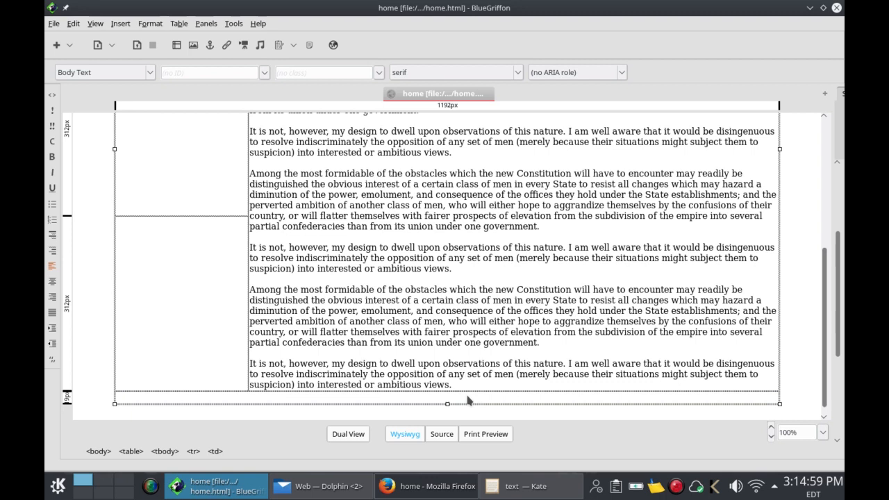
right_click(468, 400)
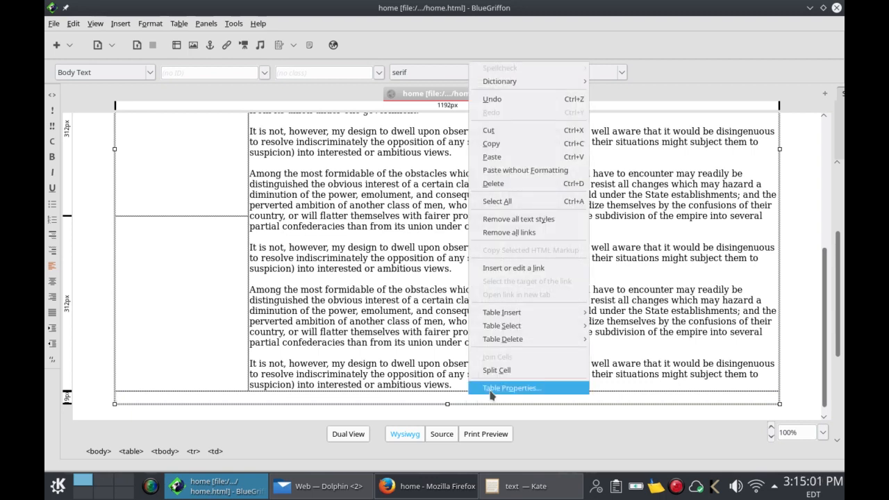
Step: In Table Properties > Cells, set the merged bottom cell's background colour to #330099
click(491, 388)
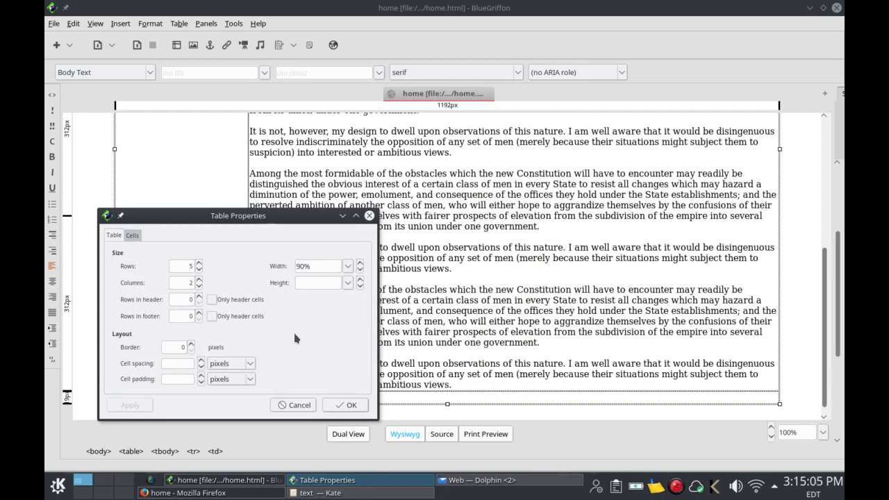
click(132, 235)
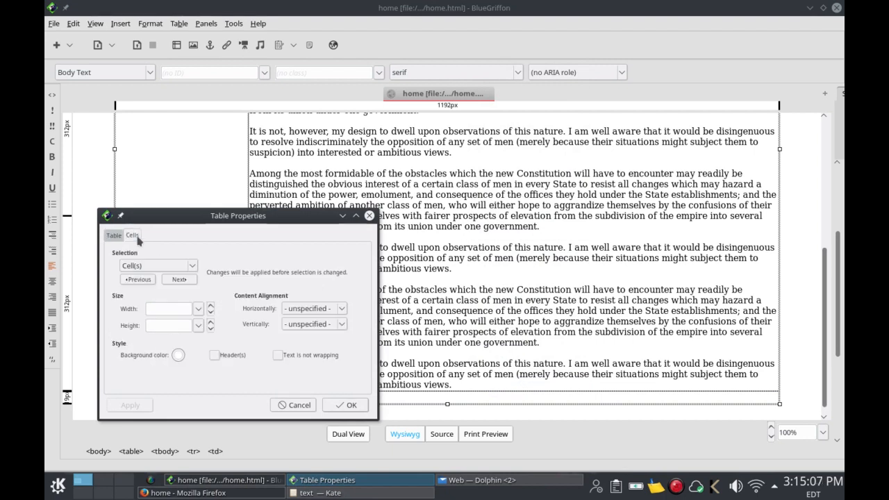
click(178, 356)
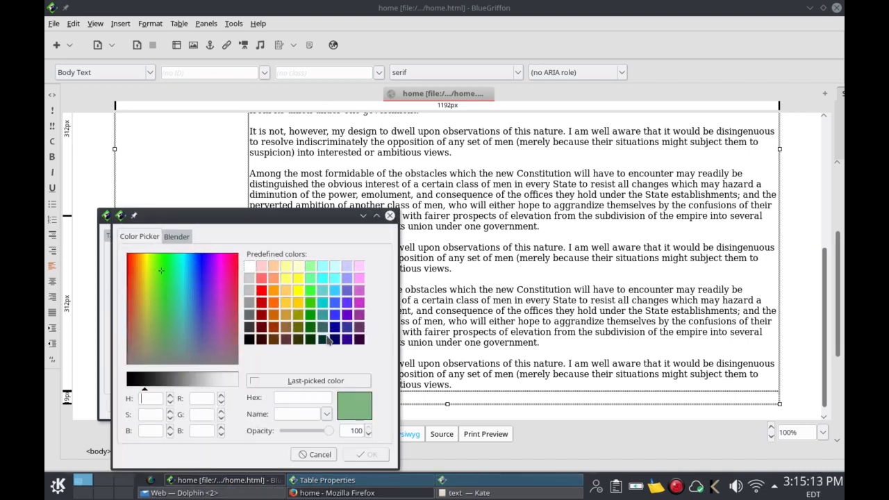
click(347, 339)
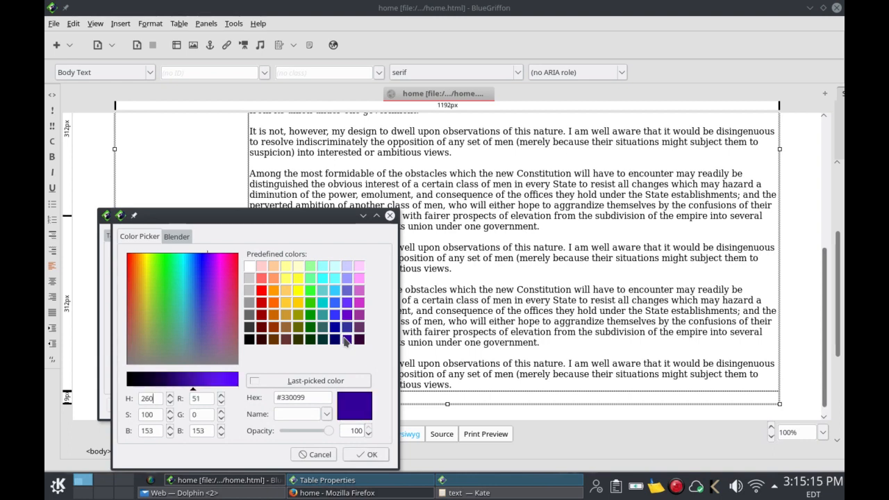
click(366, 455)
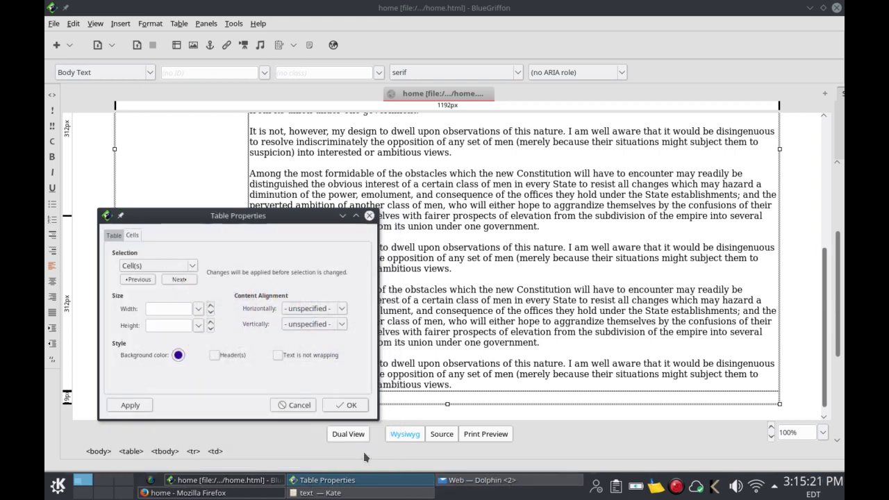
click(144, 404)
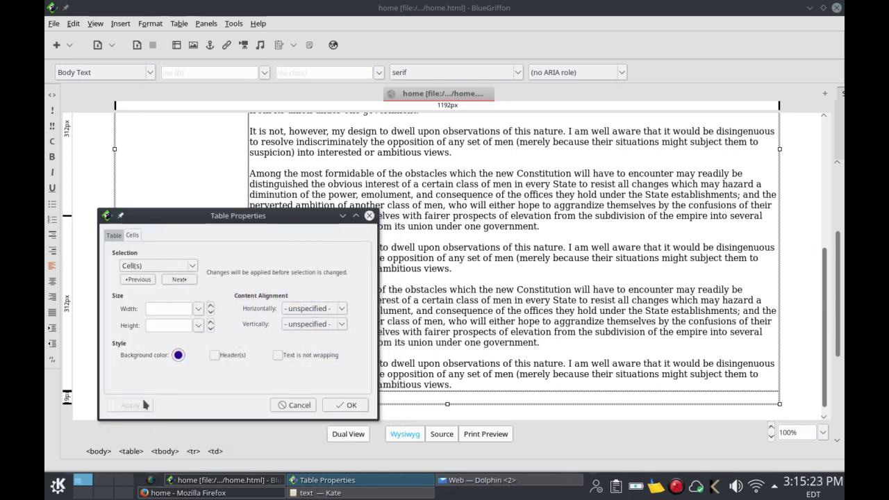
click(333, 405)
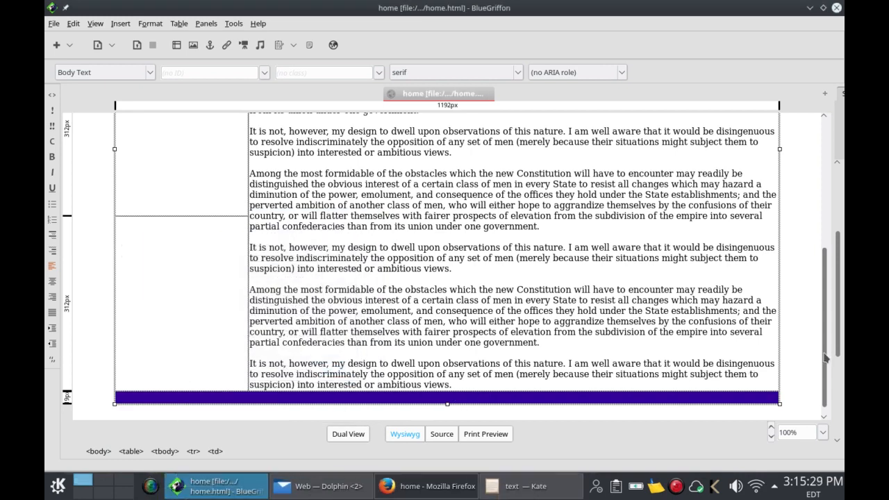
Step: Create a new blank HTML 5 document using 'Similar to current document'
drag(825, 357, 822, 236)
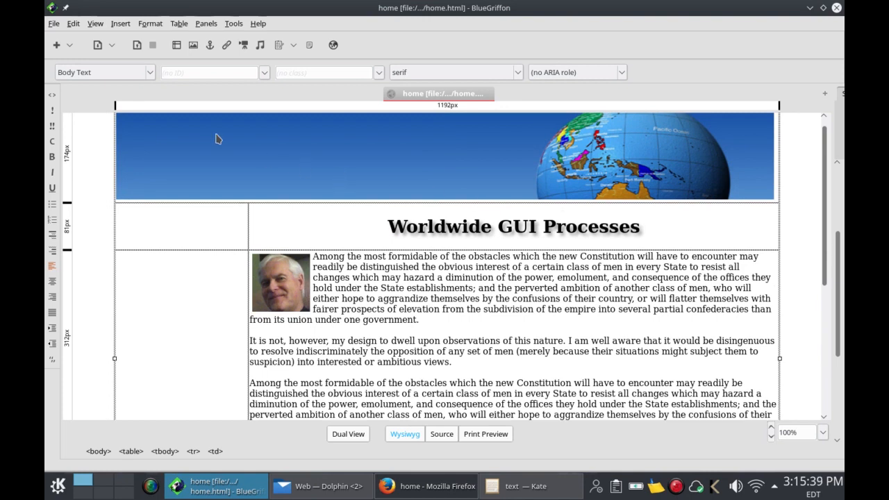
click(60, 25)
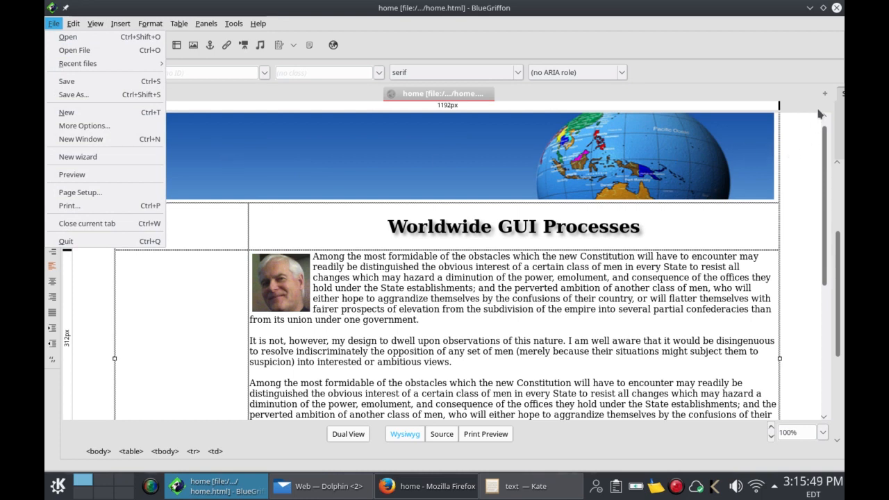
key(Escape)
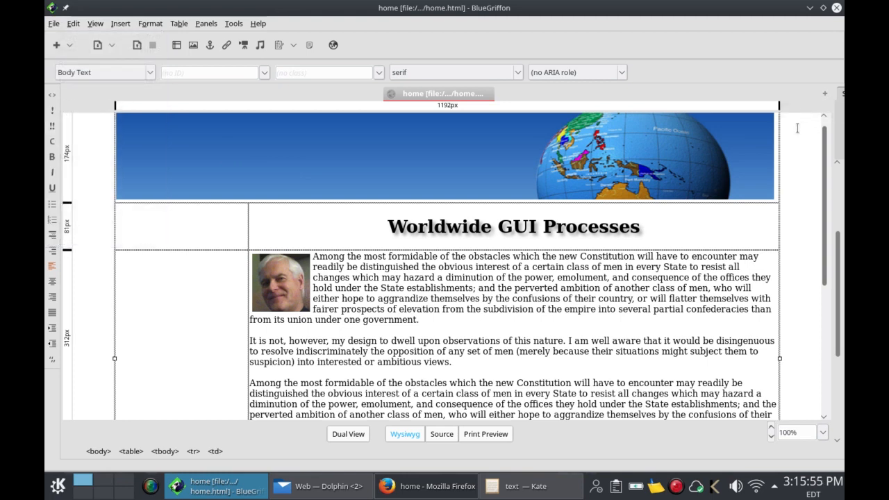
click(823, 95)
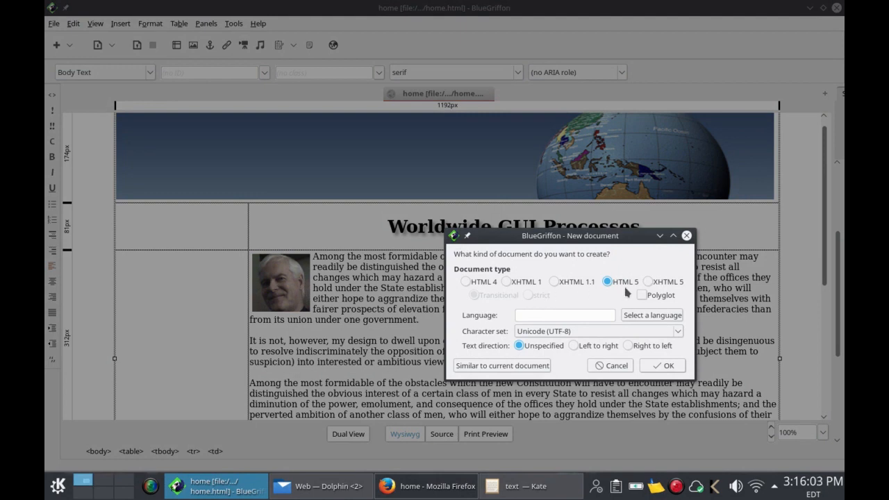
click(512, 367)
click(646, 362)
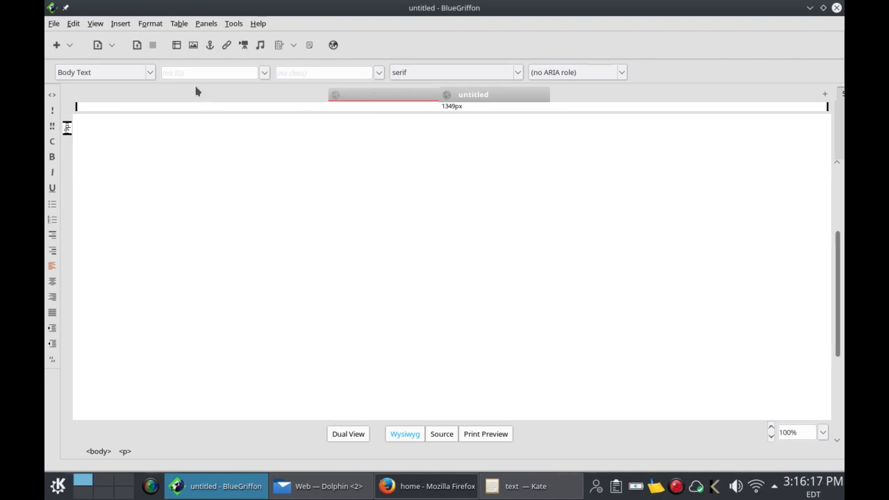
Step: Title the new page 'guiProcess' and save it as guiProcess.html in the Web folder
click(137, 46)
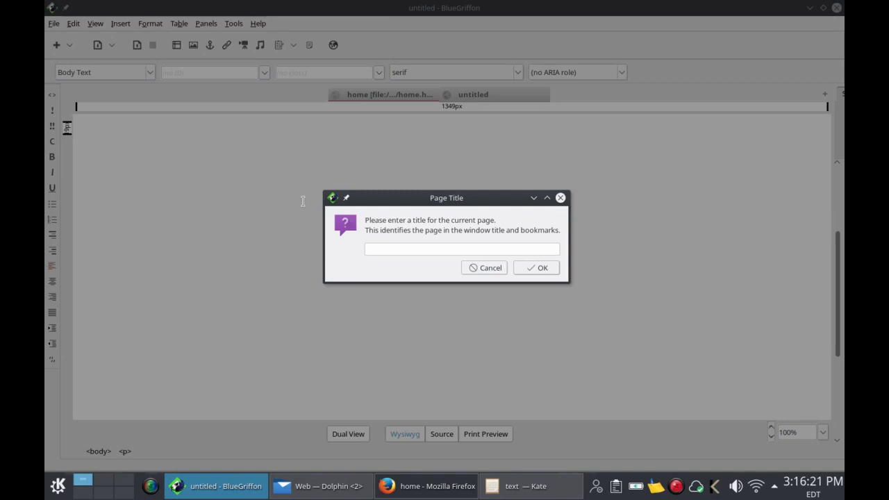
text(guiProcess)
click(529, 267)
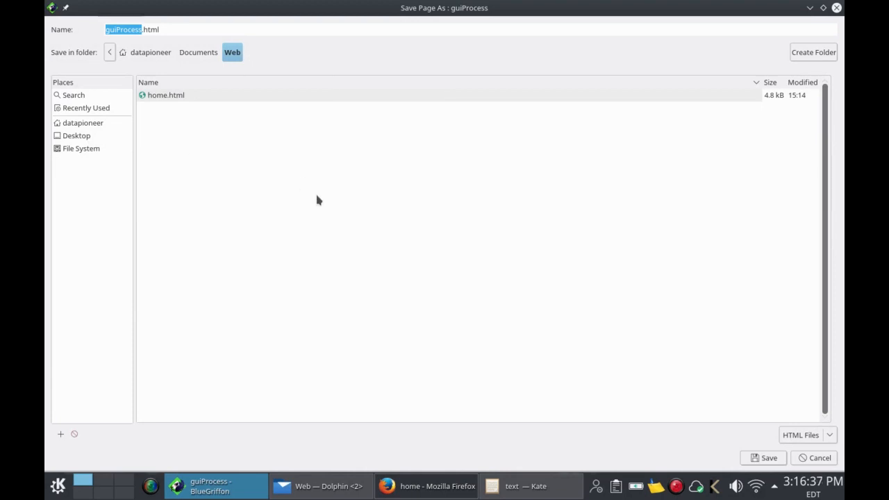
click(769, 459)
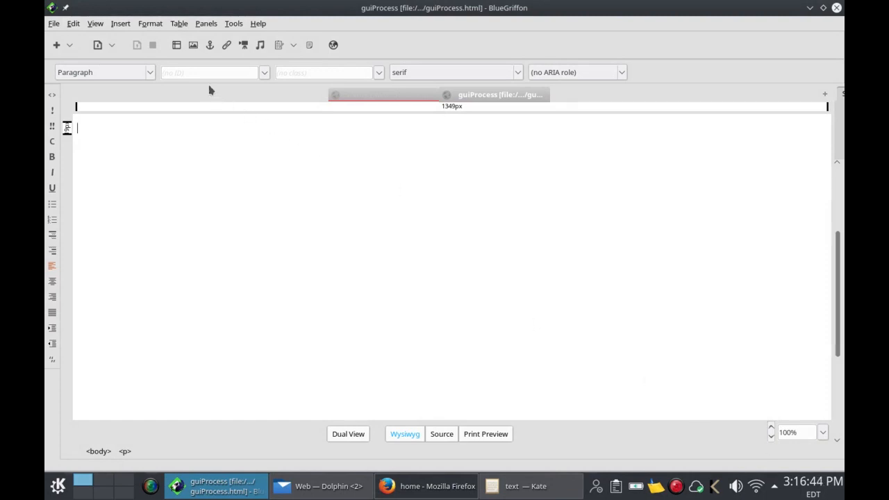
Step: Insert a single-cell table at the top of the new page
click(185, 27)
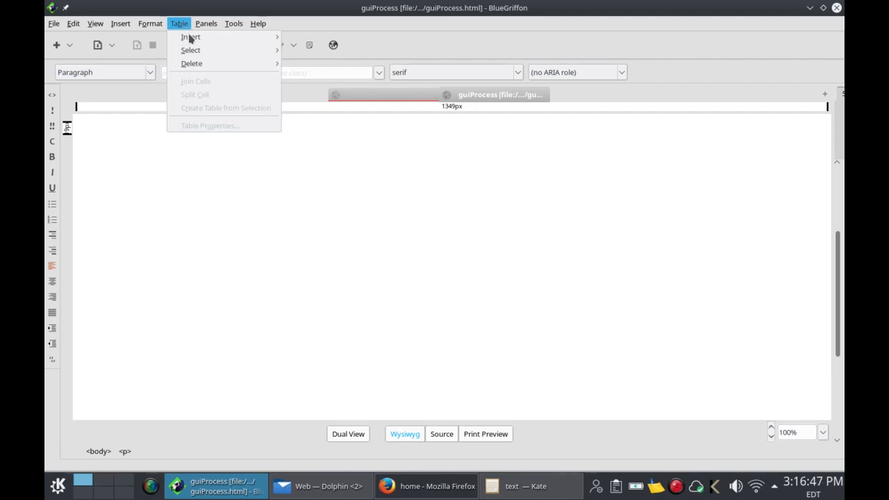
mouse_move(190, 40)
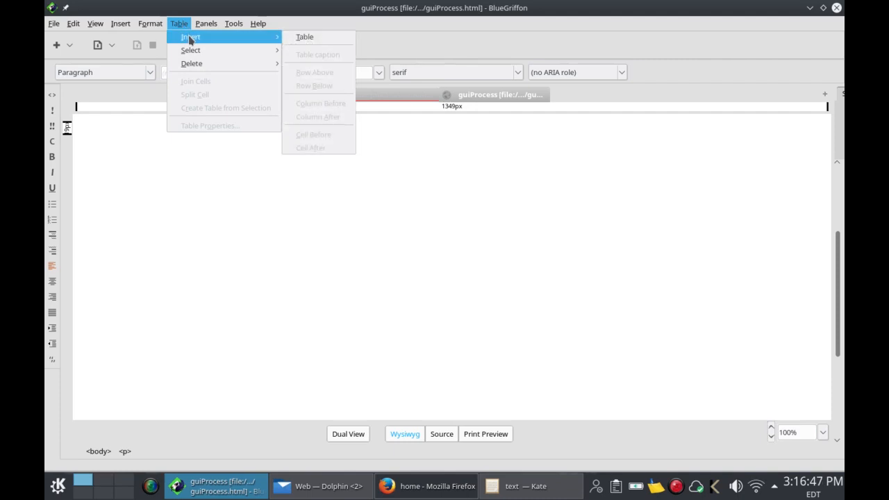
click(304, 37)
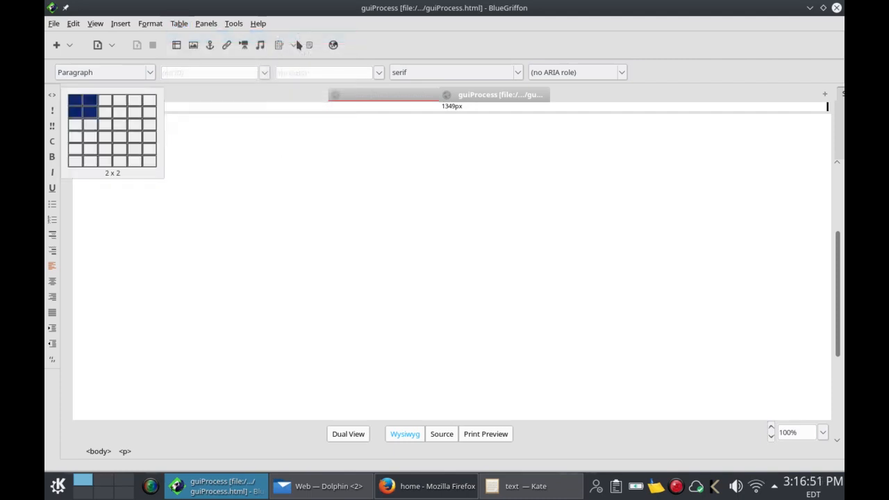
click(75, 104)
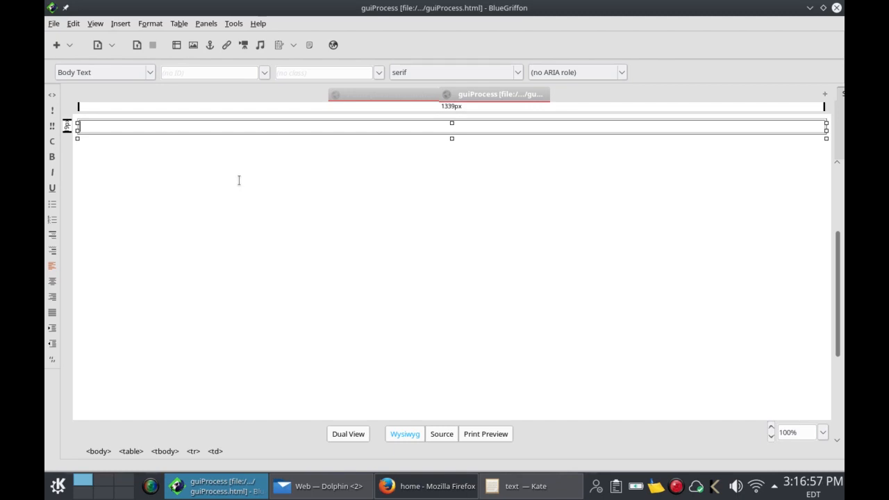
Step: In Table Properties > Cells, set horizontal and vertical alignment to Center and apply
right_click(266, 129)
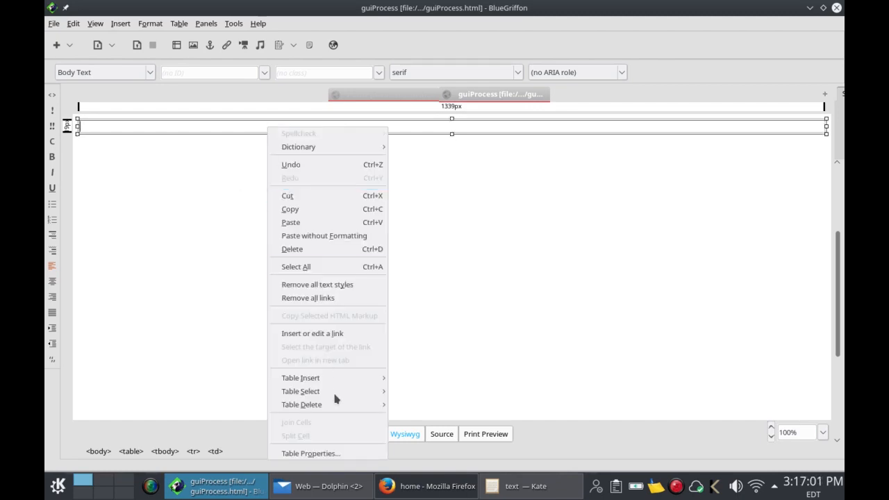
click(342, 455)
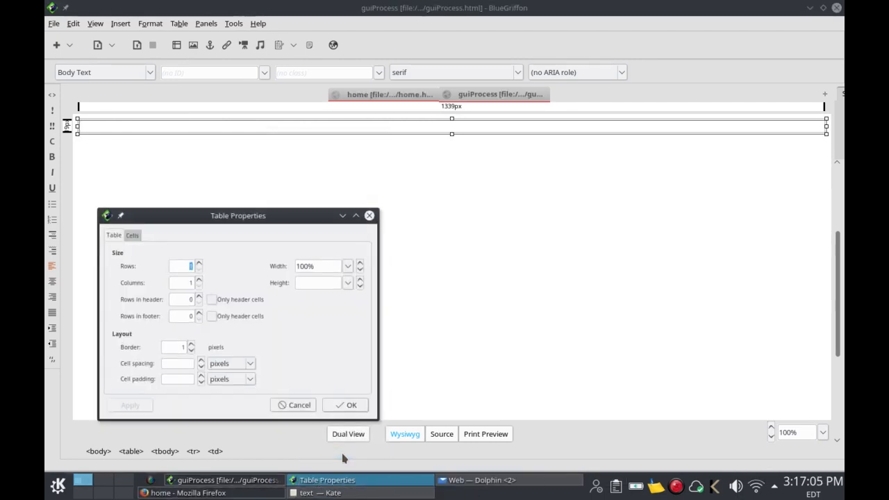
click(132, 235)
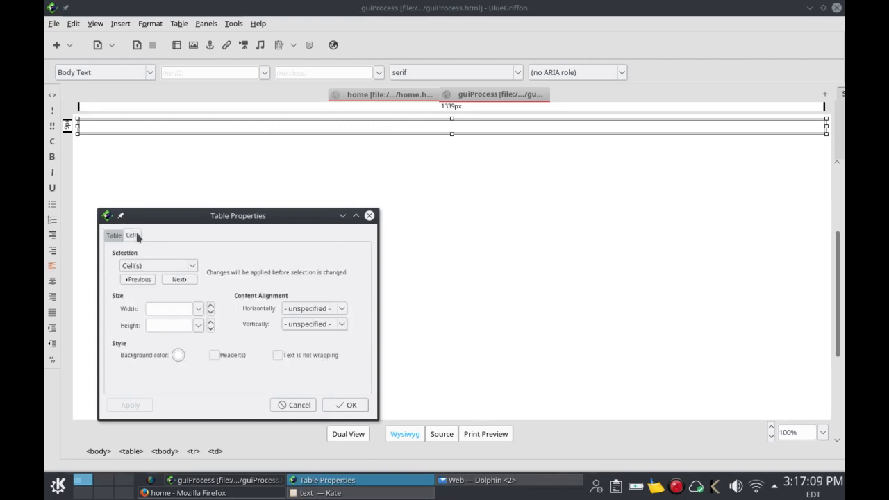
click(341, 310)
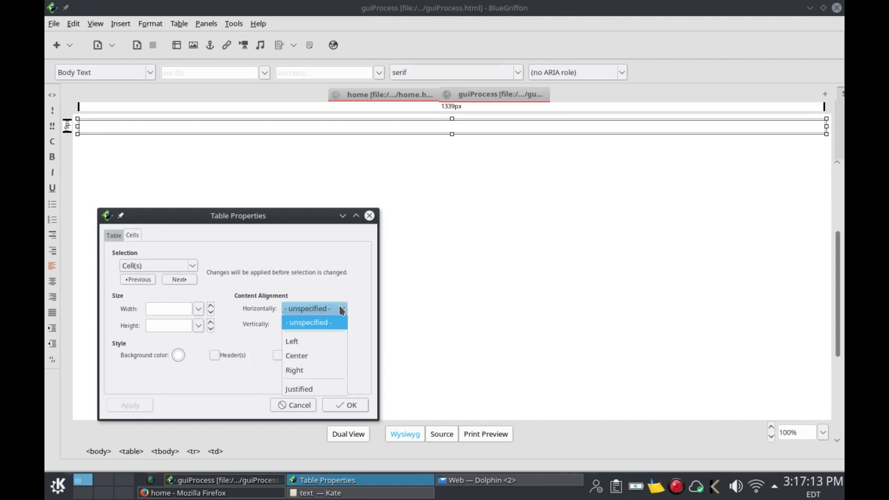
click(334, 356)
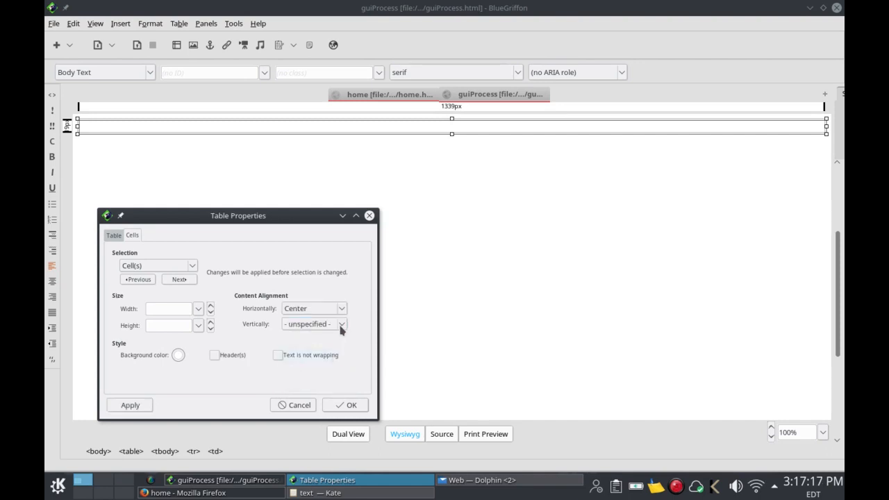
click(341, 326)
click(335, 372)
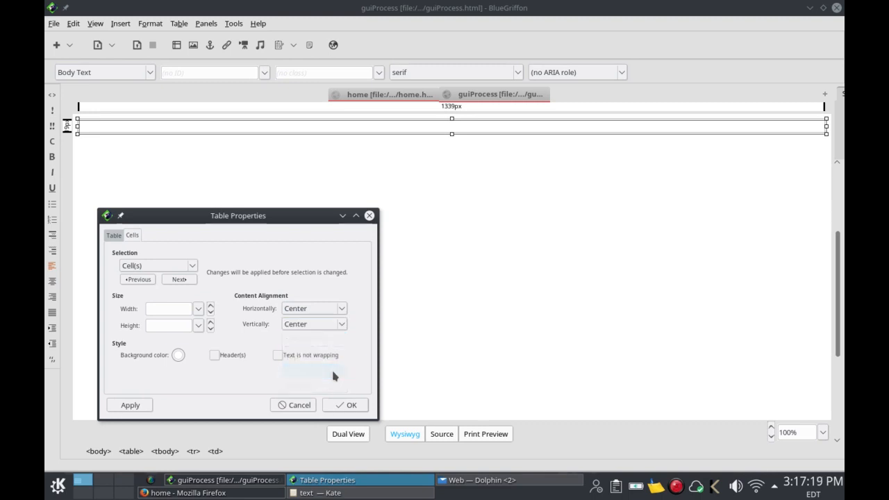
click(145, 405)
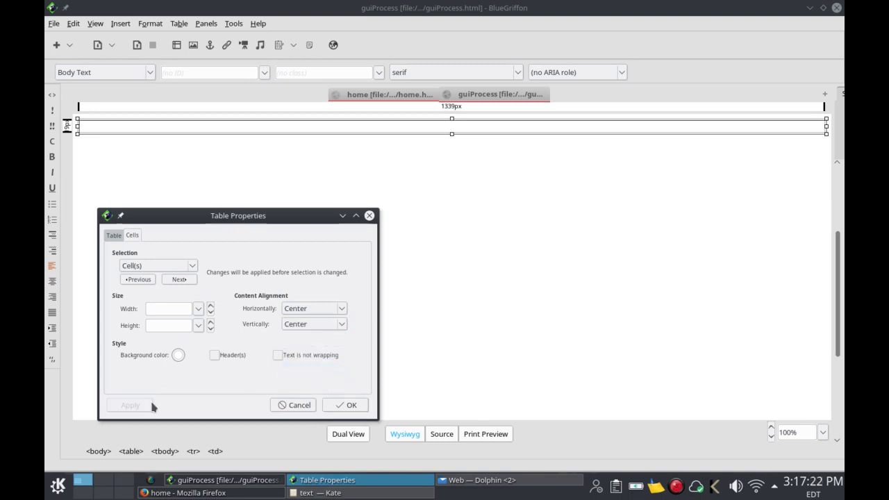
click(334, 406)
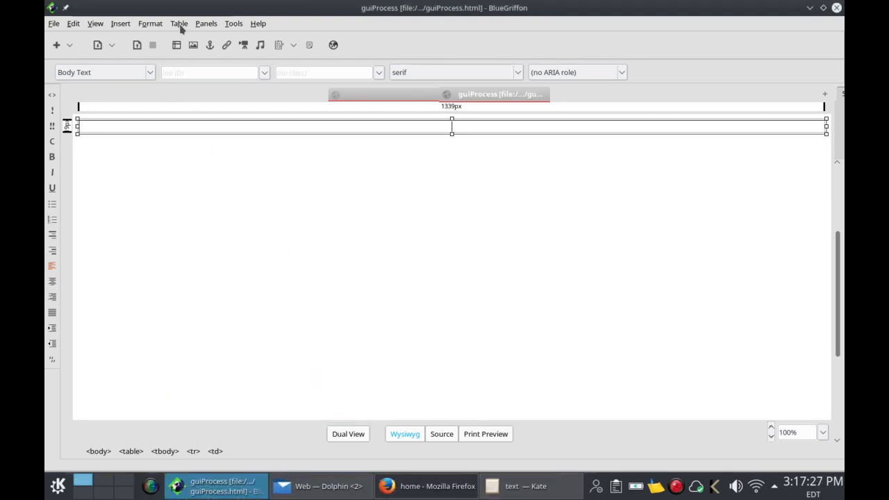
Step: Select the whole table and set its width to 90% in Table Properties
click(179, 25)
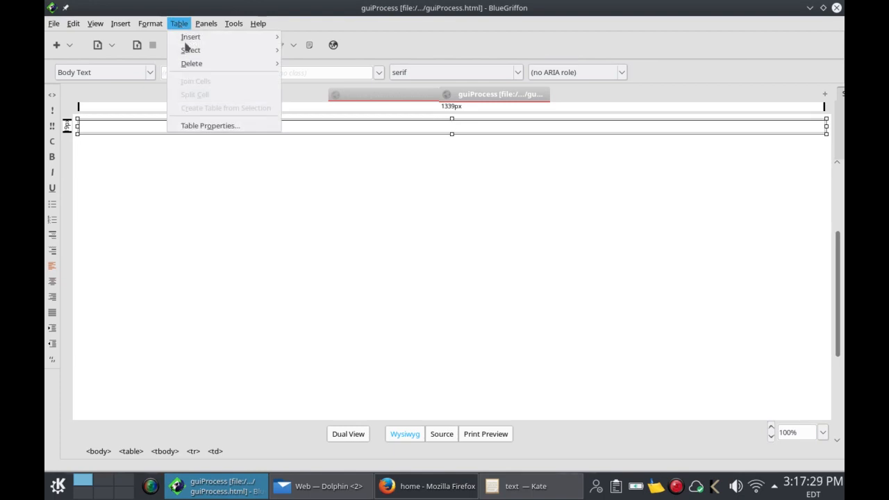
mouse_move(189, 50)
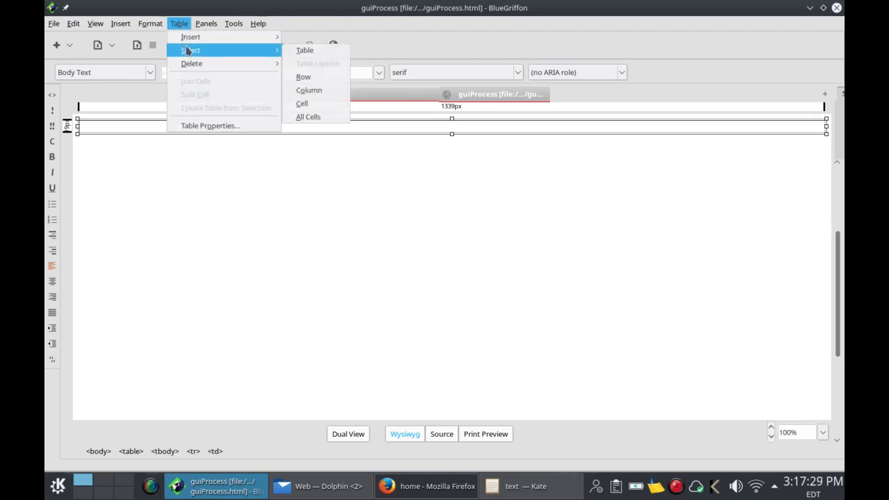
click(302, 51)
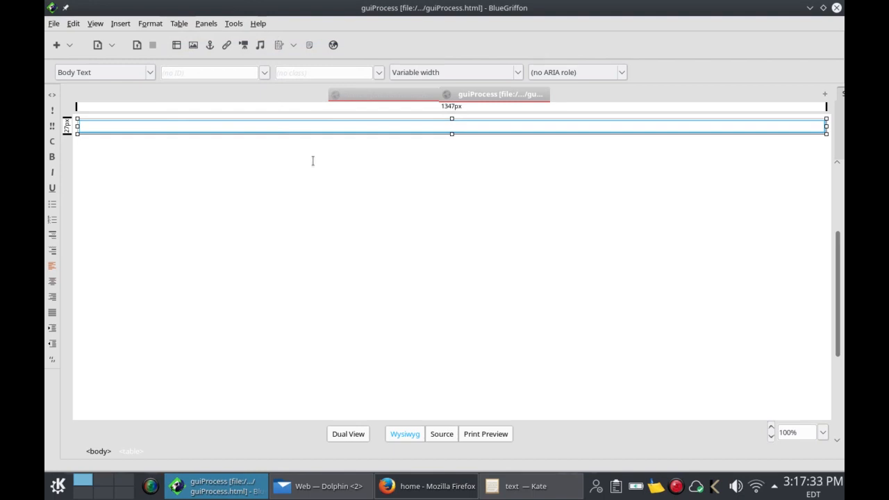
right_click(323, 131)
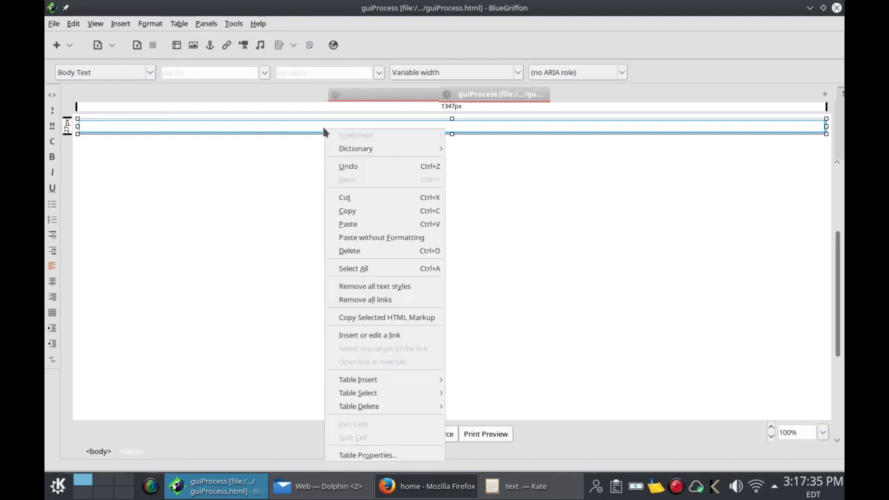
click(411, 456)
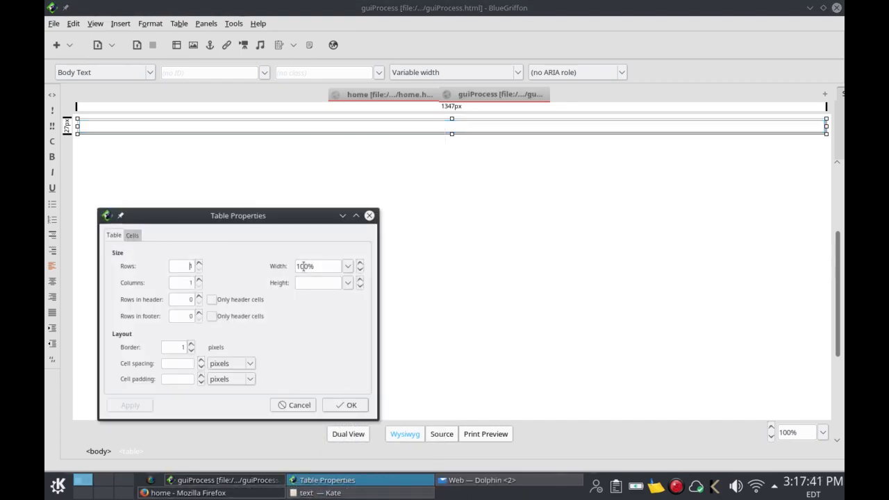
key(BackSpace)
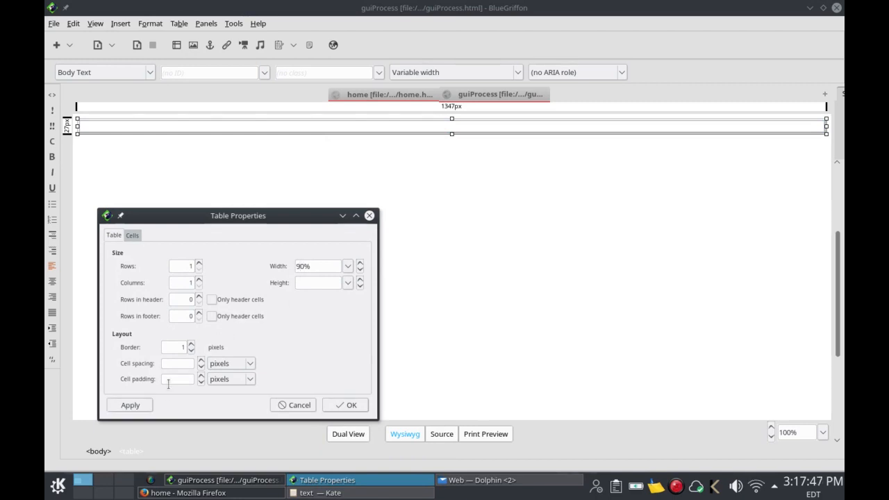
click(148, 405)
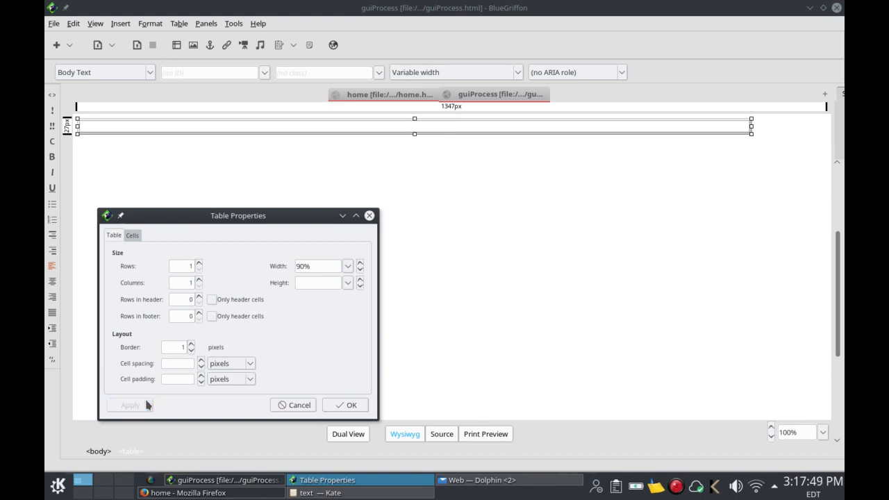
click(337, 406)
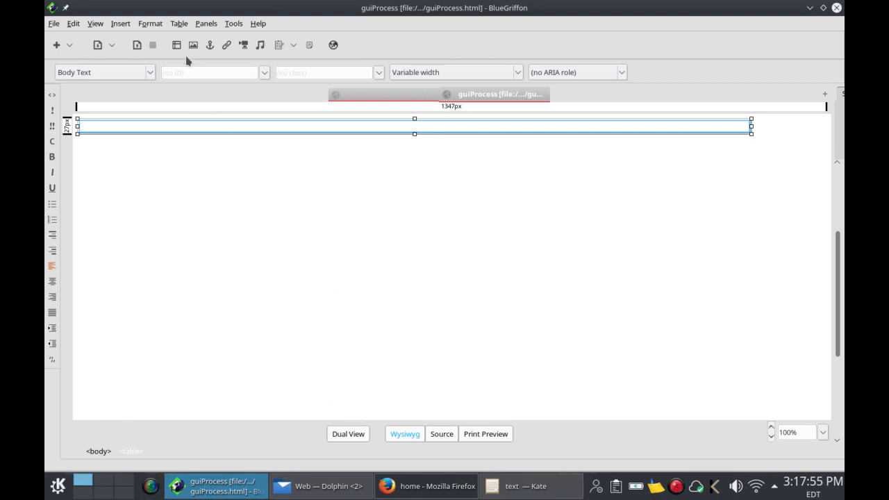
Step: Select the table again and center it on the page
click(183, 25)
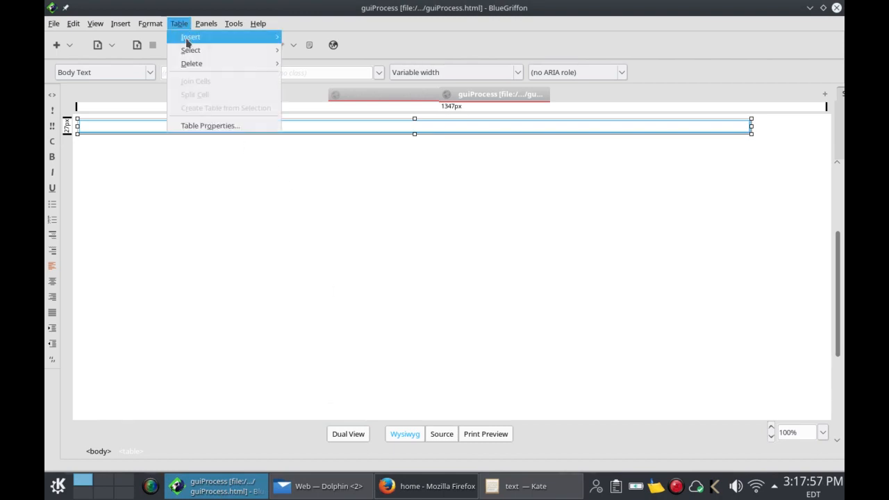
mouse_move(195, 50)
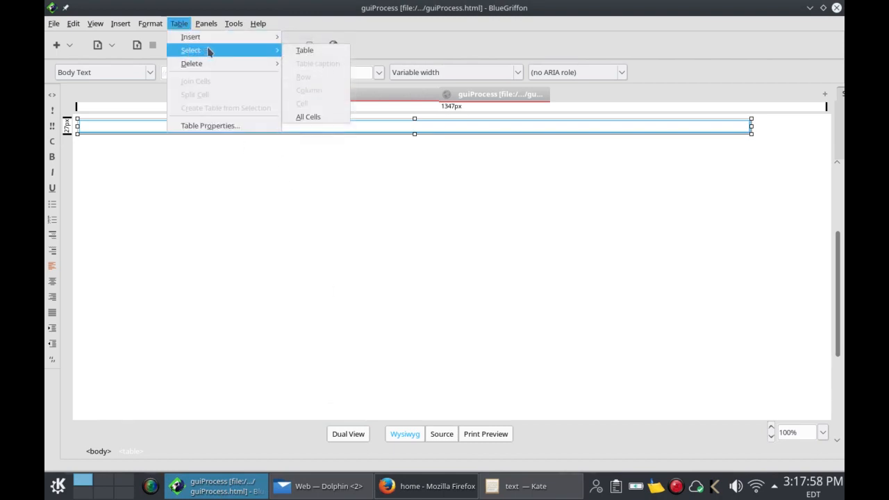
click(298, 57)
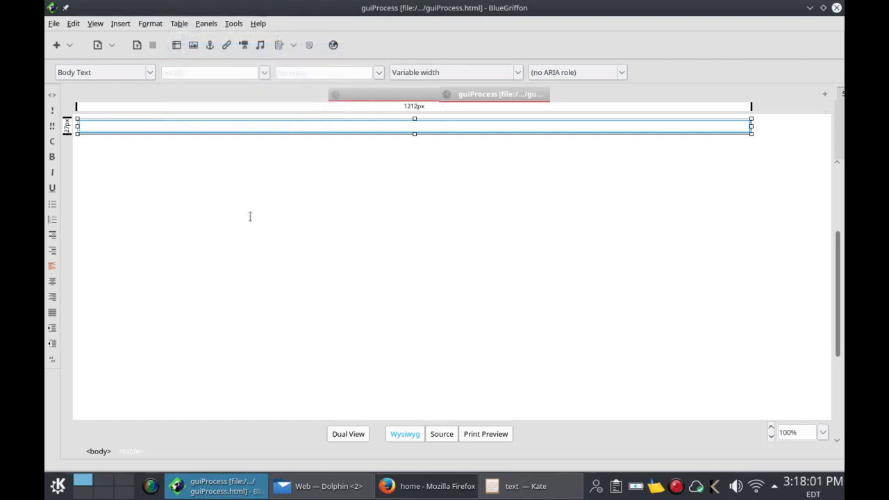
click(52, 281)
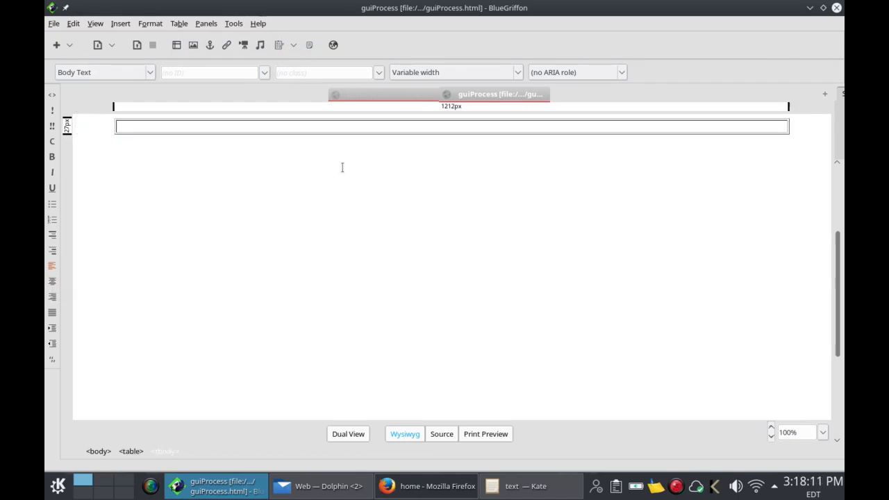
click(402, 129)
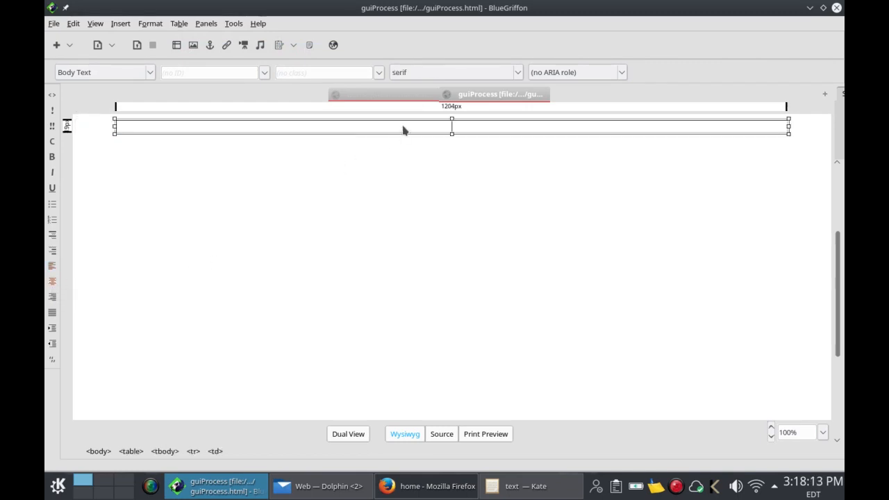
Step: Insert designProcess.png titled 'Design Process', allowing an empty alternate text
click(194, 45)
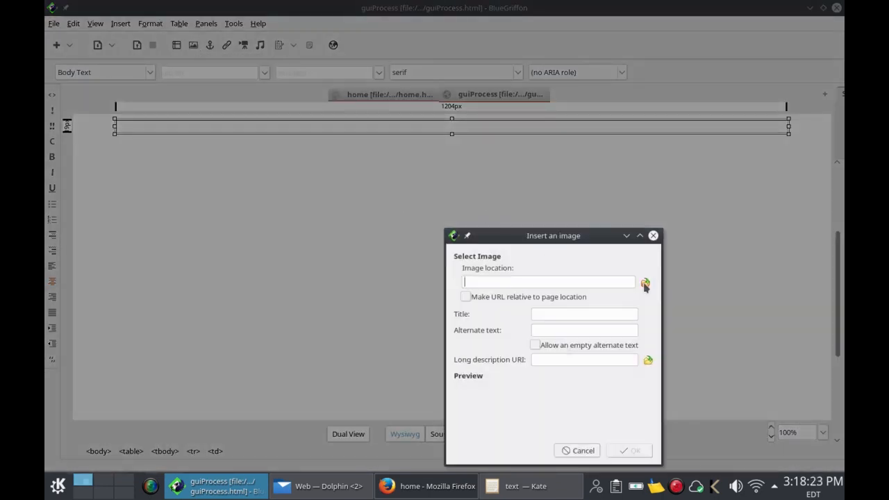
click(646, 282)
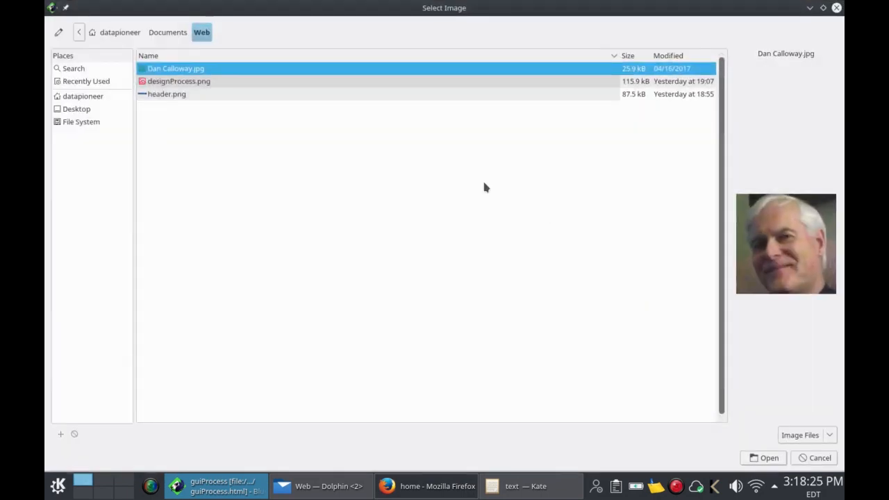
click(205, 85)
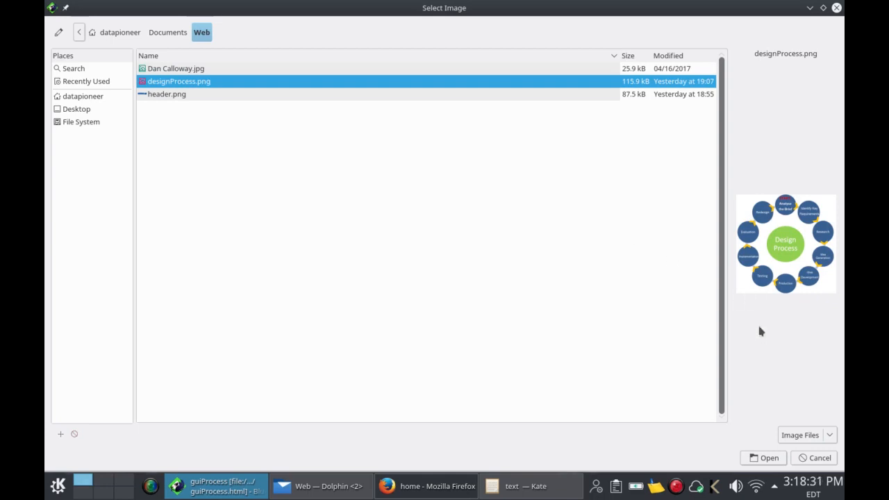
click(769, 458)
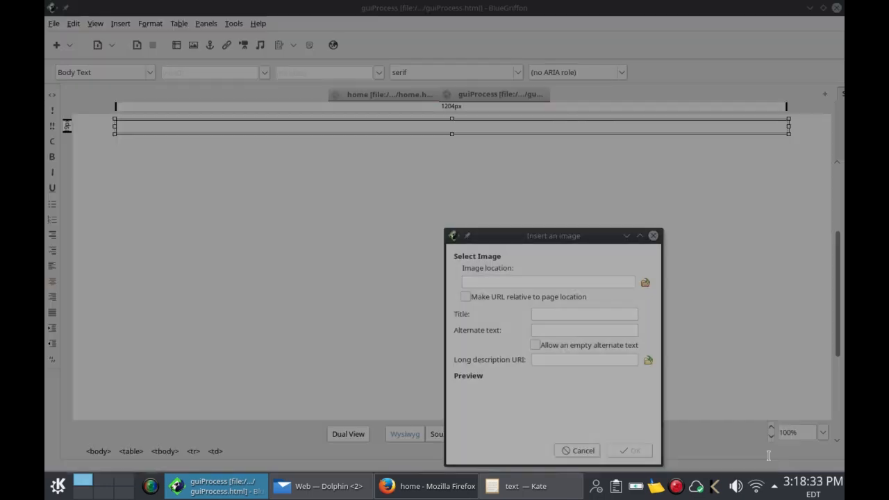
click(602, 317)
text(Design Process)
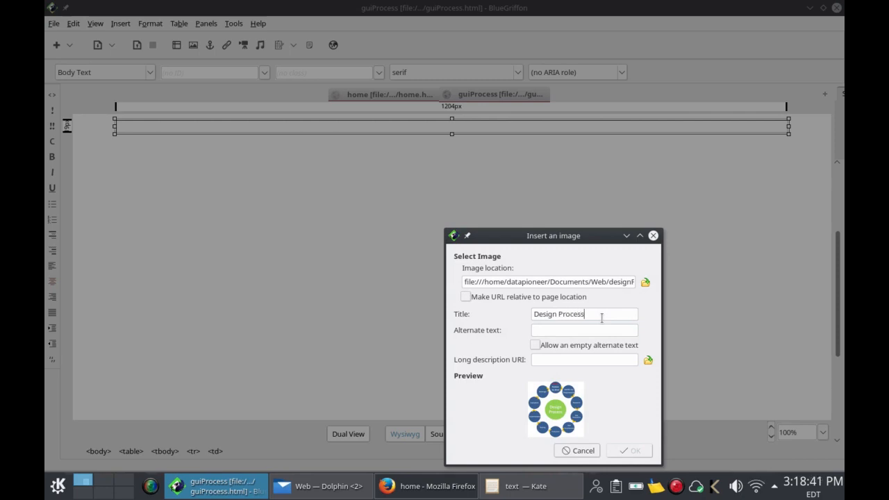
click(535, 346)
Step: Insert the Design Process diagram into the table cell and select the surrounding table
click(629, 451)
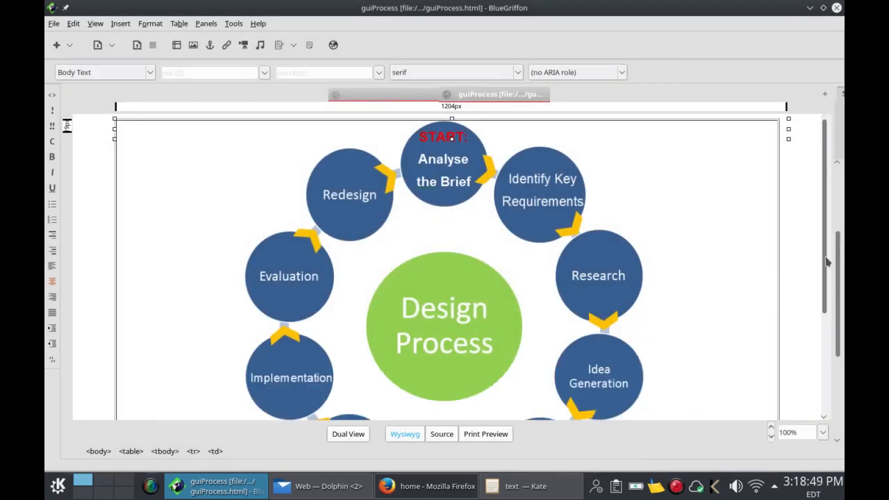
drag(826, 261, 833, 355)
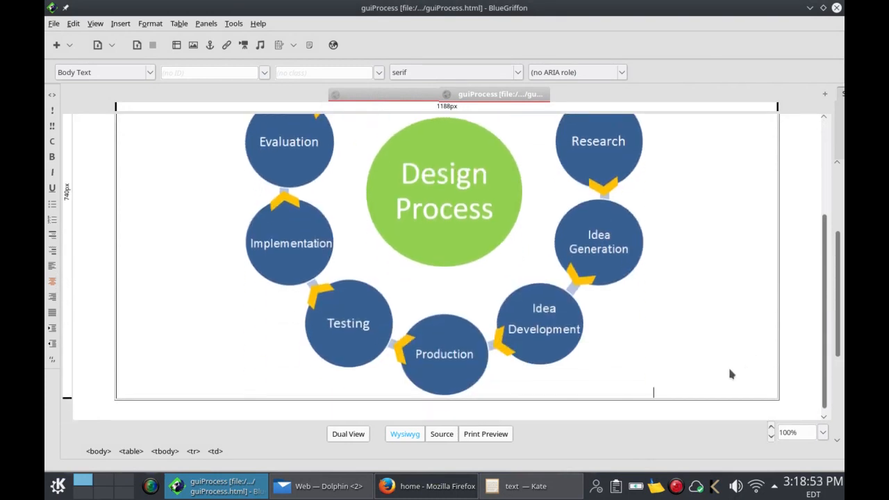
click(711, 385)
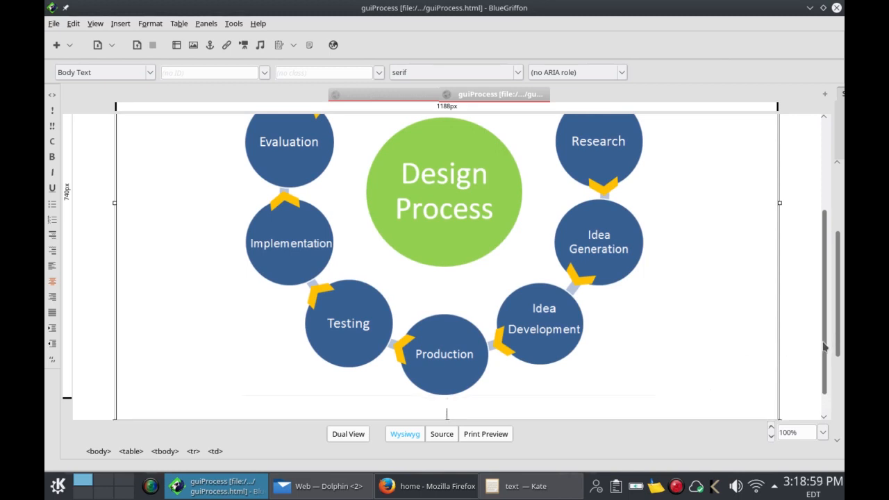
drag(824, 346, 824, 373)
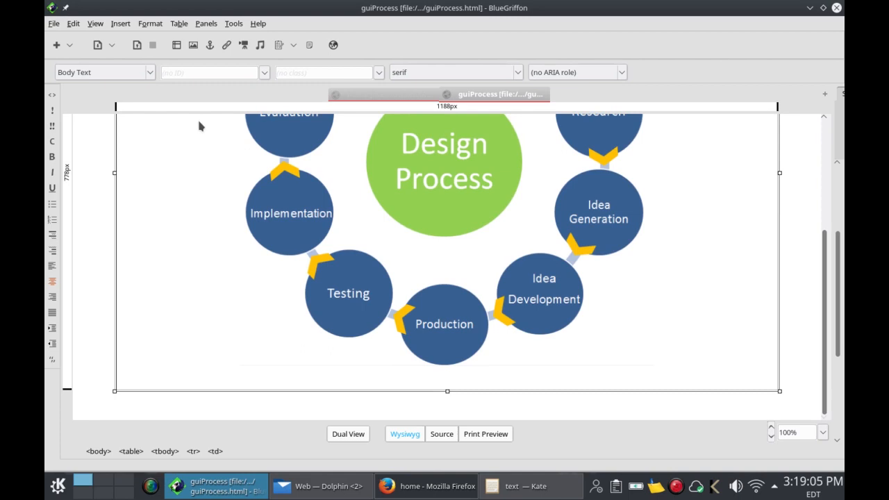
click(125, 26)
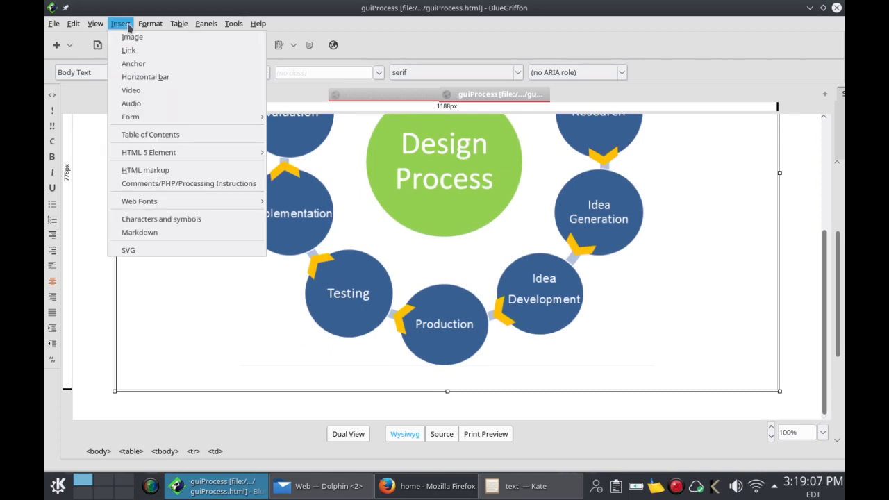
Step: Insert a horizontal rule 80% wide and 1pt high, then add an empty line below it
click(134, 77)
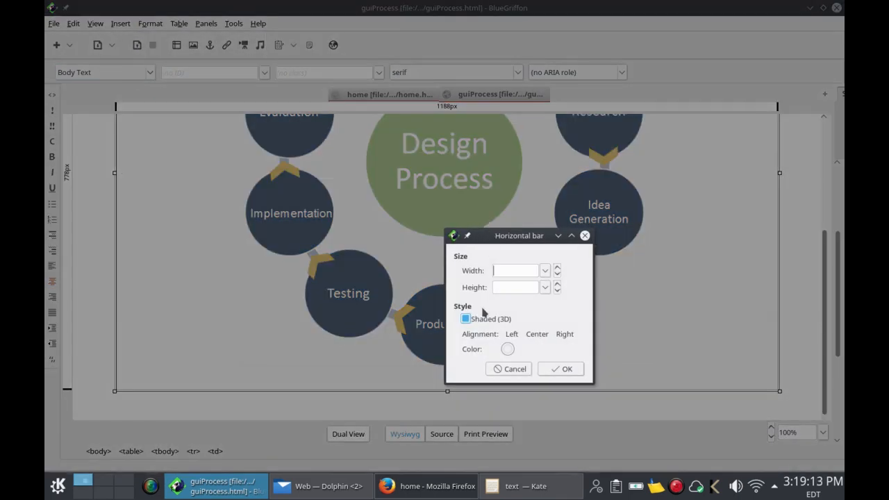
click(545, 271)
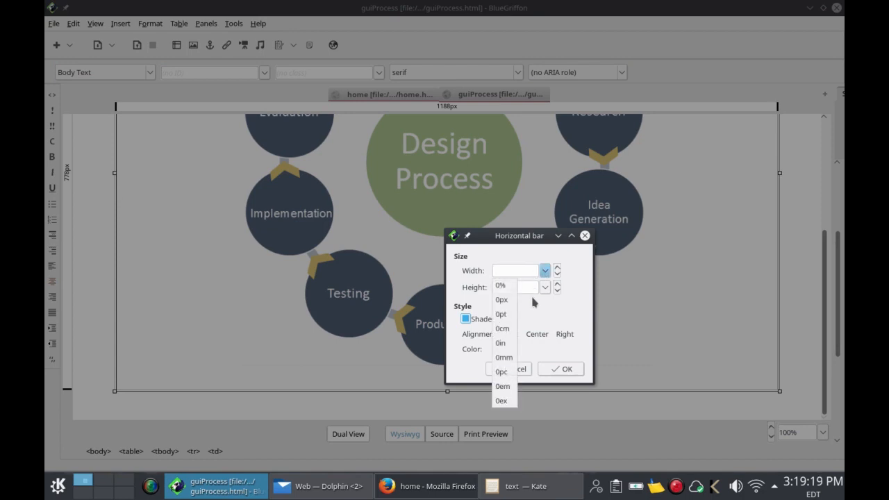
click(503, 285)
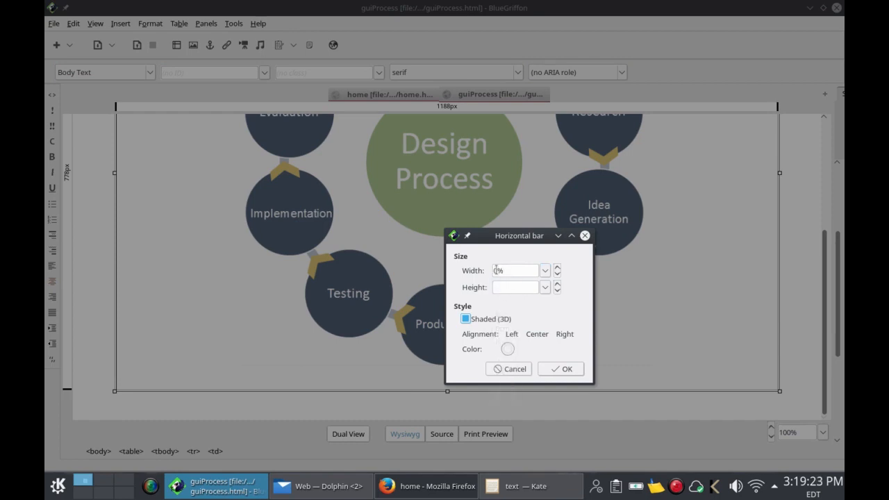
click(545, 287)
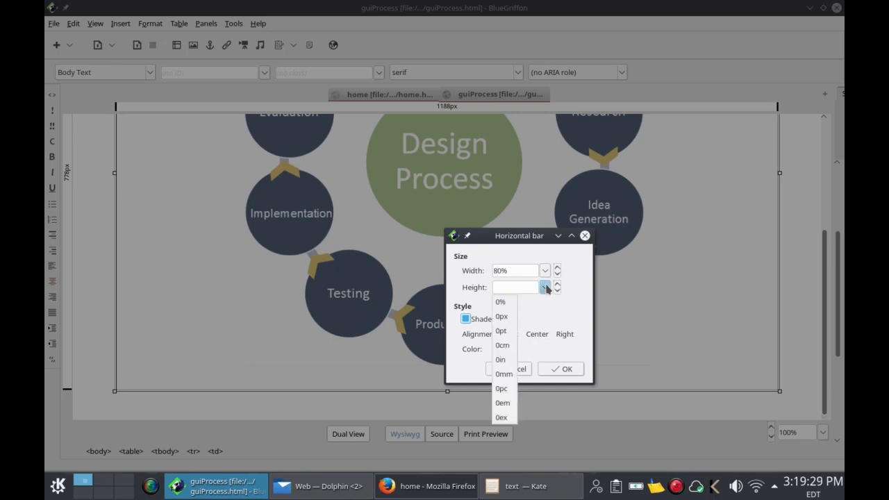
click(512, 333)
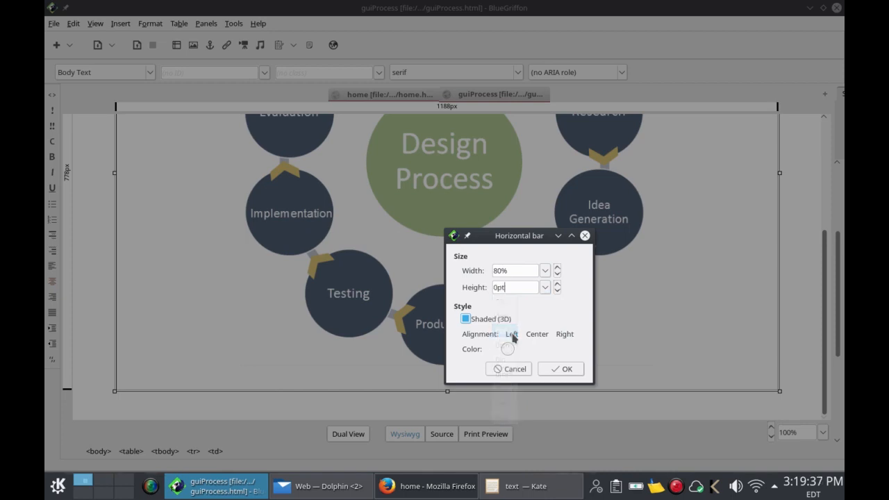
click(497, 289)
key(BackSpace)
text(1)
click(561, 368)
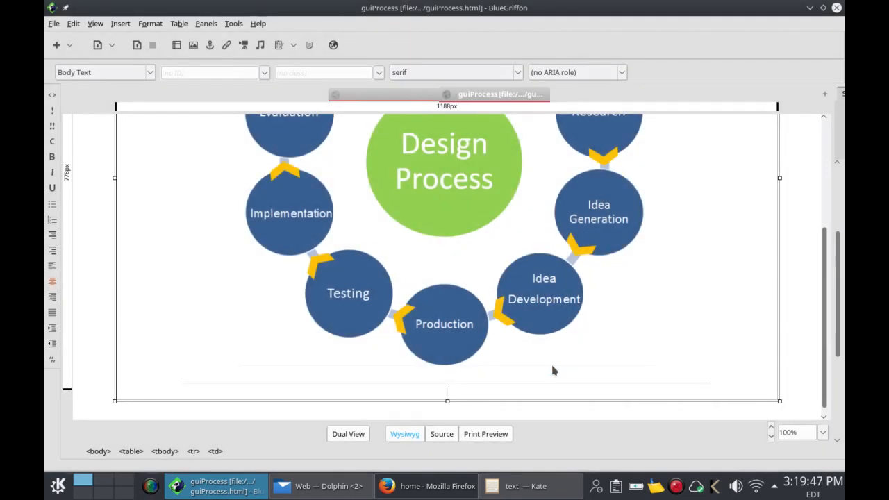
click(541, 389)
key(Return)
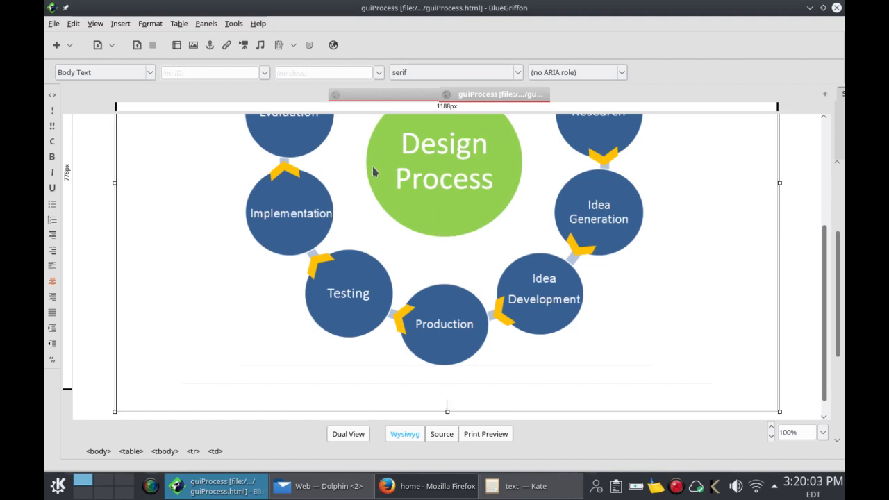
click(121, 23)
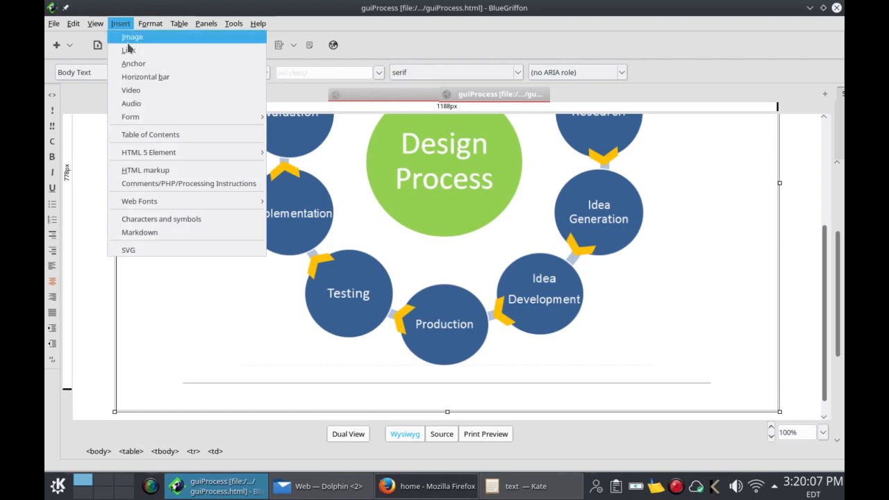
click(132, 90)
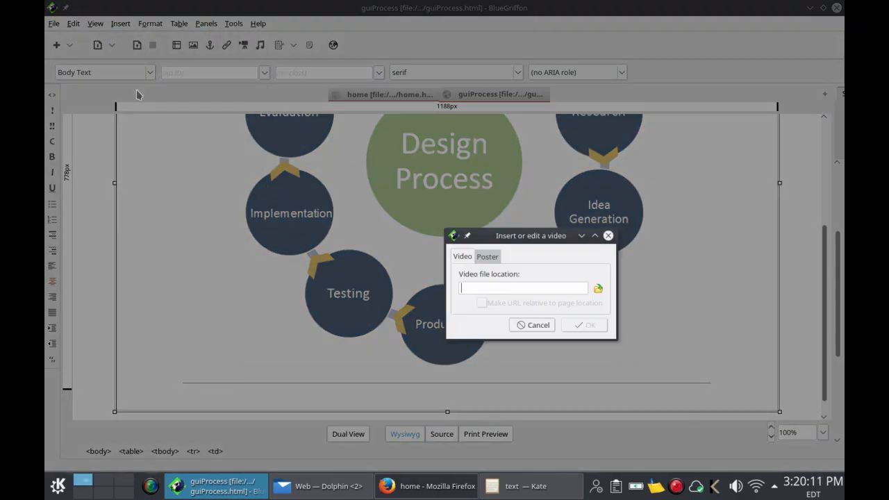
click(489, 257)
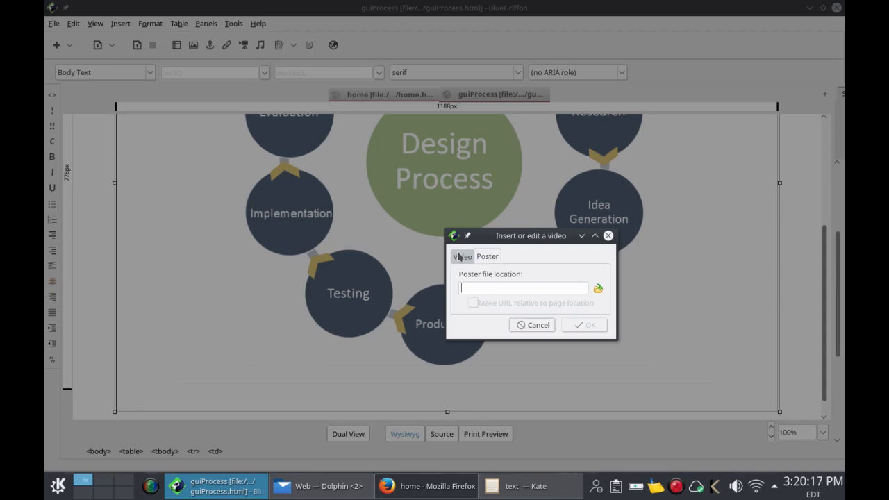
click(458, 256)
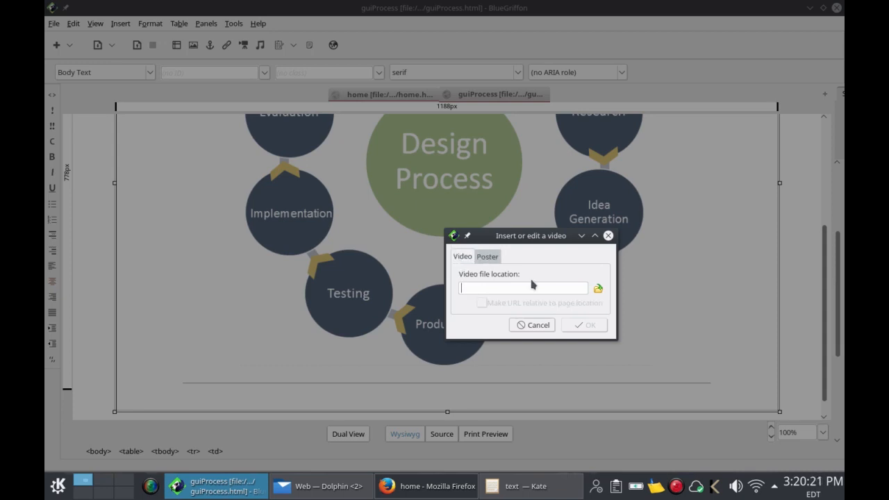
click(533, 325)
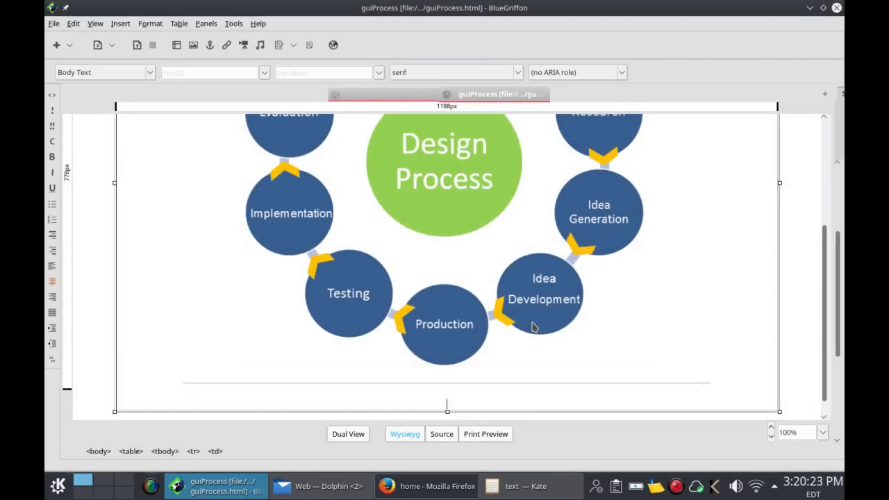
Step: In the Source view, add a blank line after the horizontal rule code on line 16
click(438, 434)
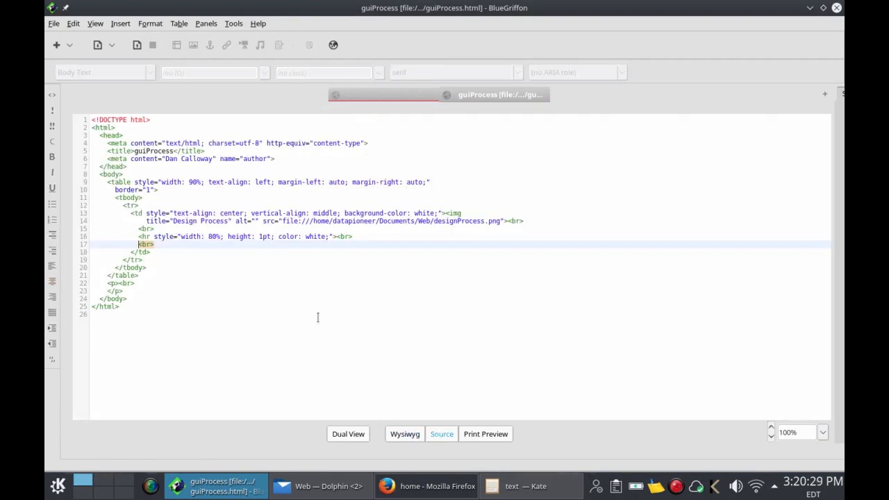
click(358, 235)
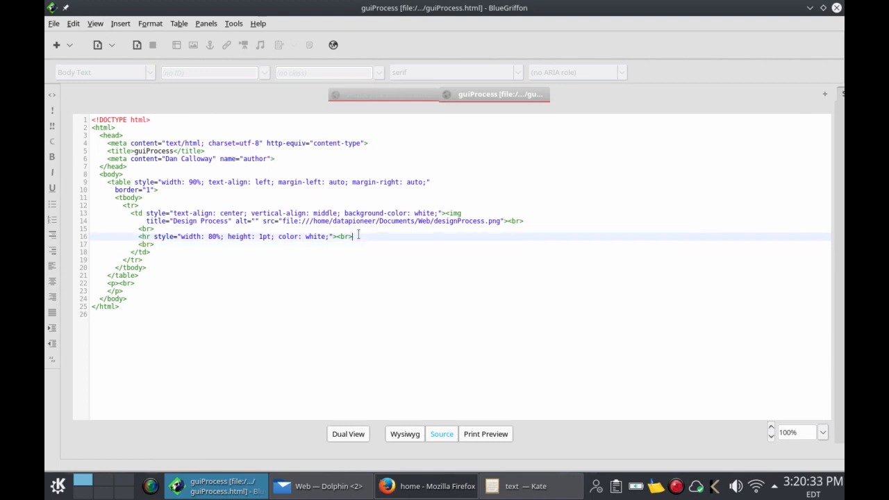
key(Return)
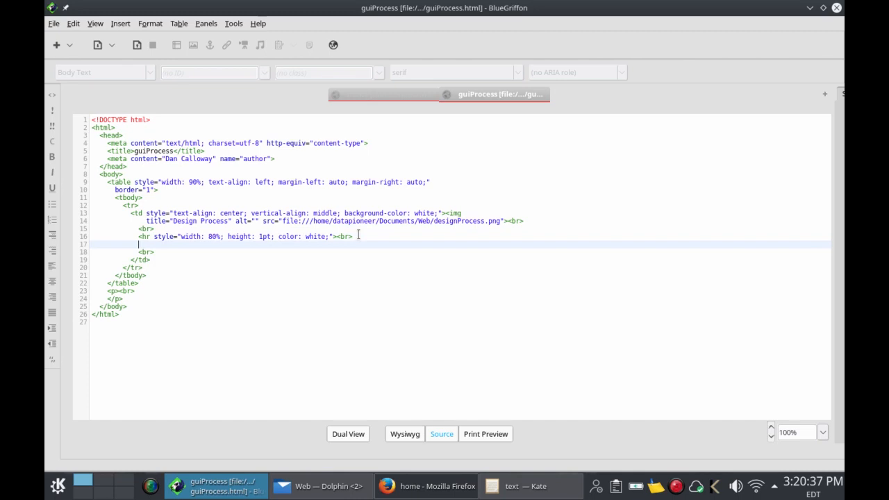
Step: Close the Kate window holding the sample-paragraph text document
mouse_move(529, 481)
click(491, 386)
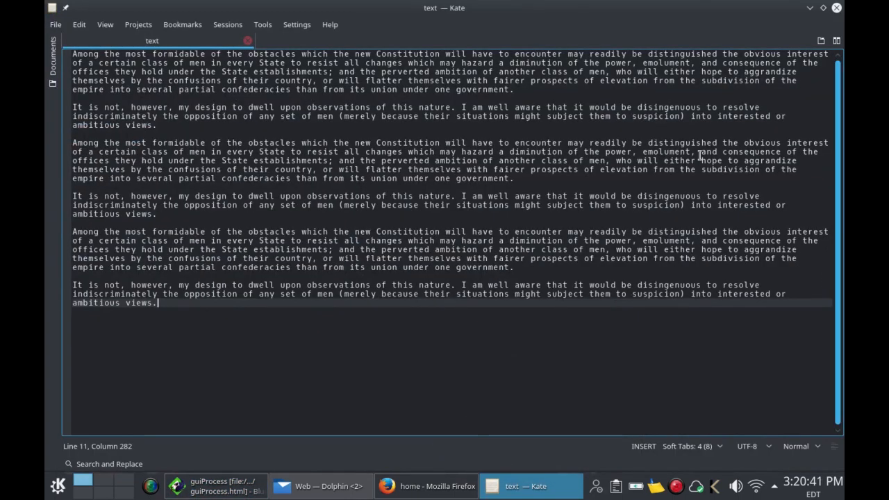
click(837, 8)
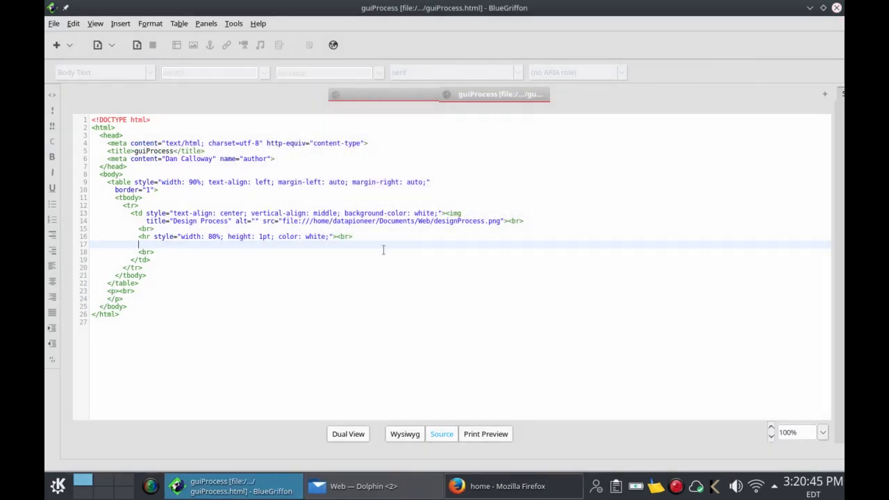
click(343, 486)
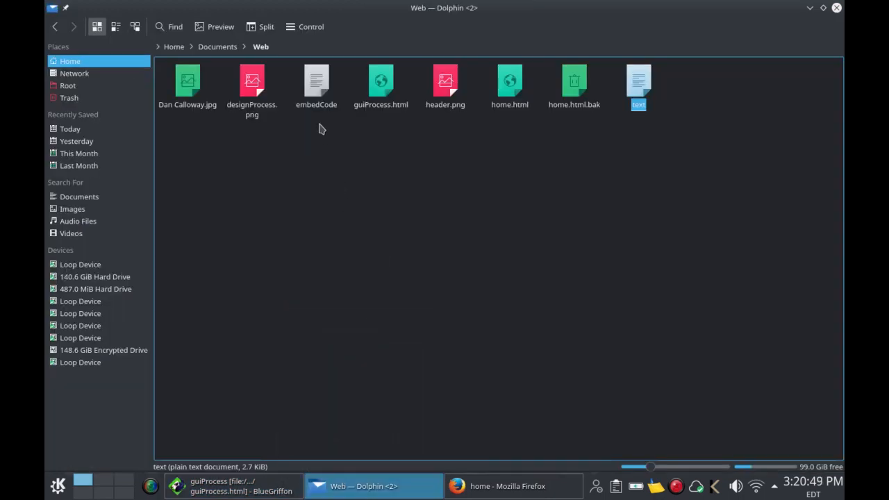
Step: Open the embedCode file from the Web folder in Kate
double_click(316, 97)
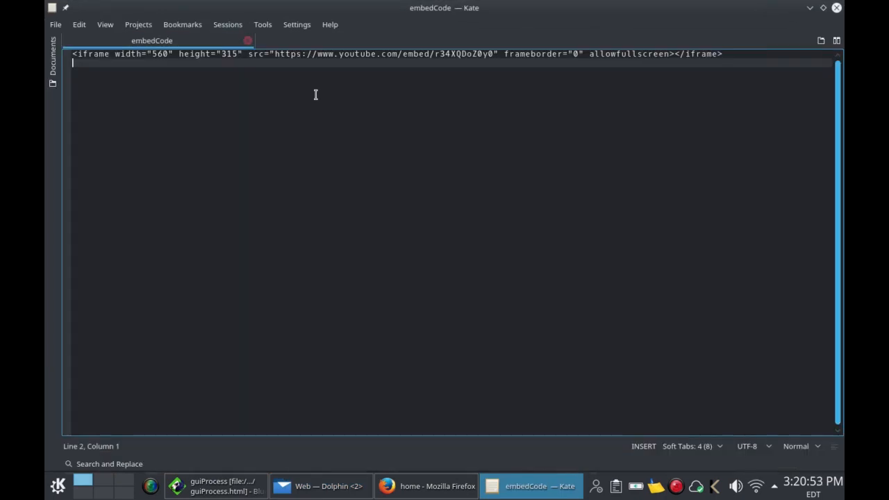
Step: Copy the entire YouTube iframe embed line from embedCode, then minimize Kate
click(82, 28)
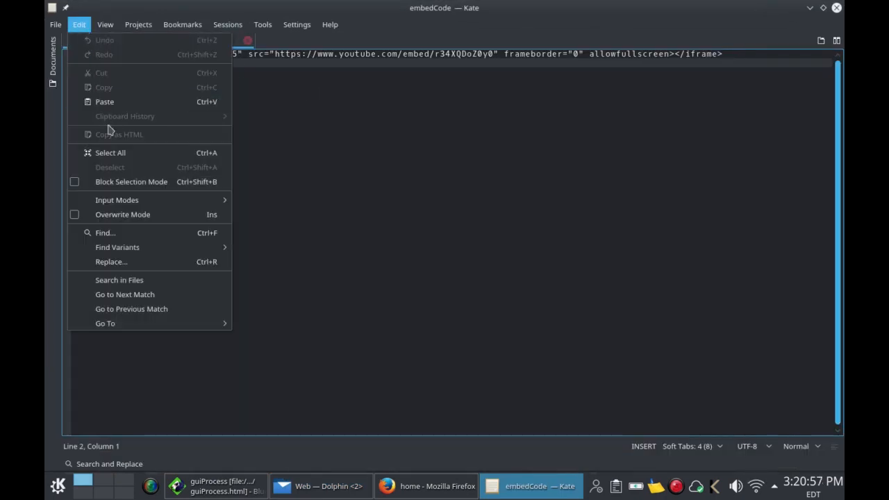
click(111, 152)
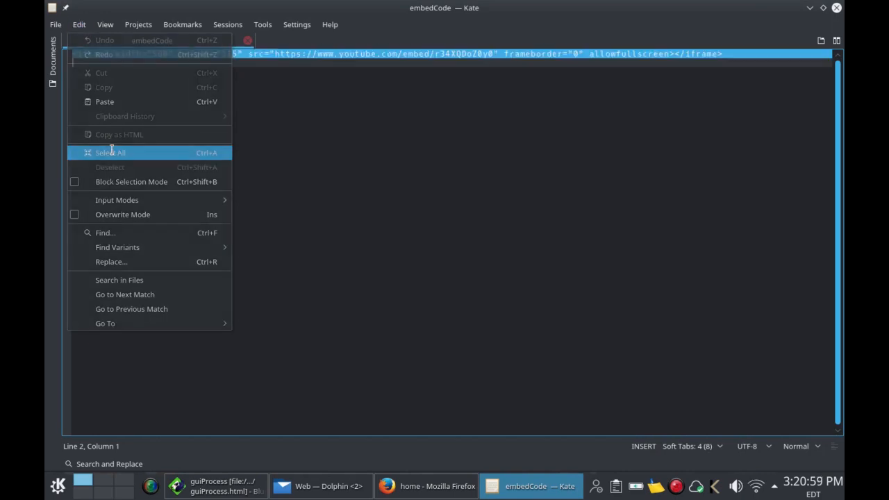
right_click(281, 61)
click(301, 78)
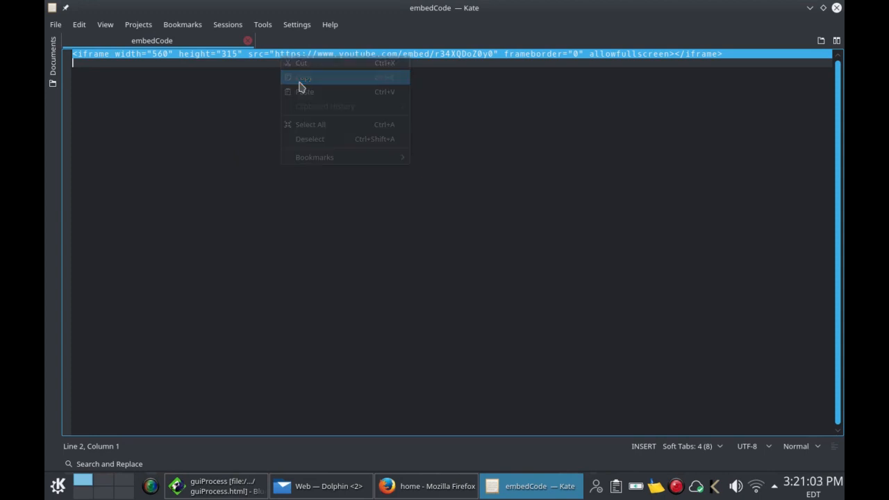
click(810, 9)
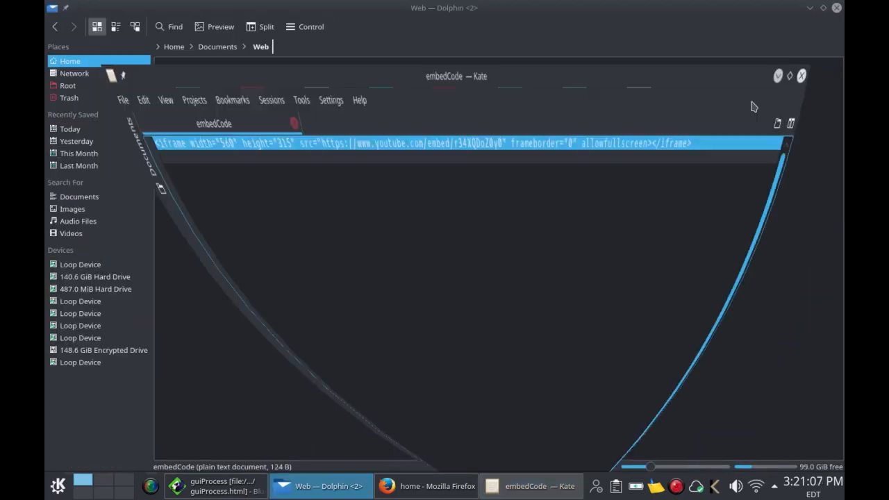
Step: Paste the 560×315 YouTube iframe embed on source line 17, then return to the Wysiwyg view
click(811, 9)
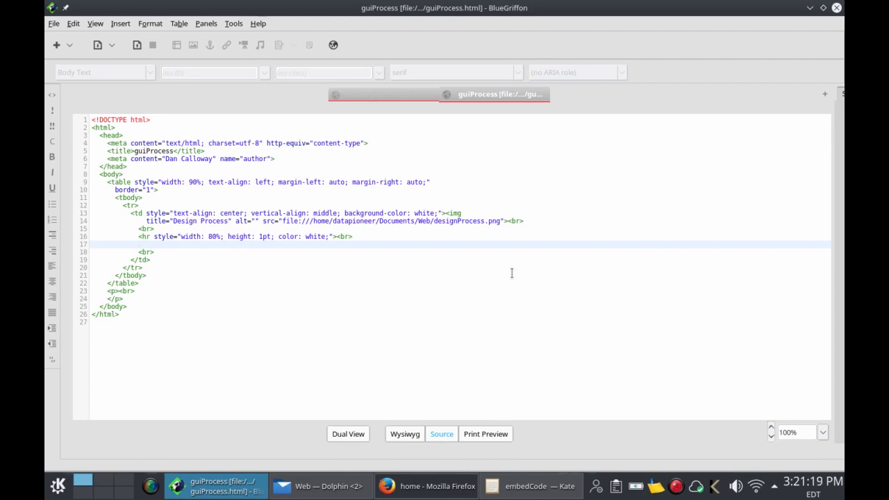
key(ctrl+v)
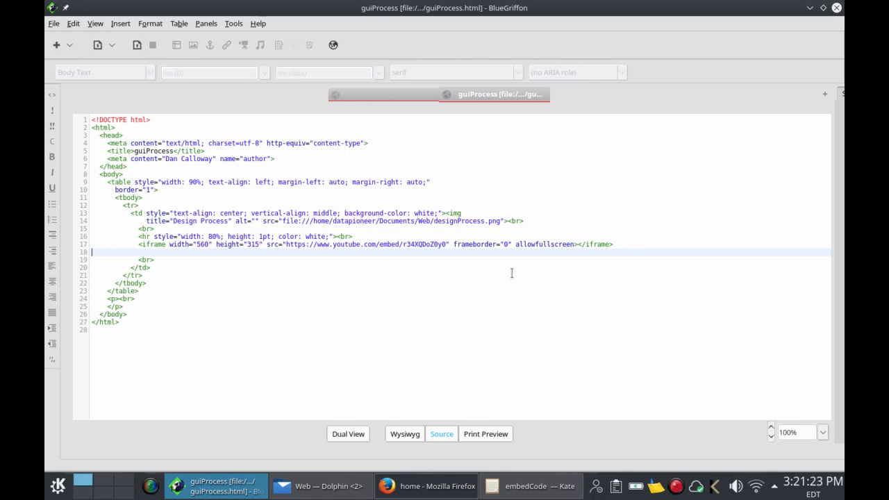
click(400, 432)
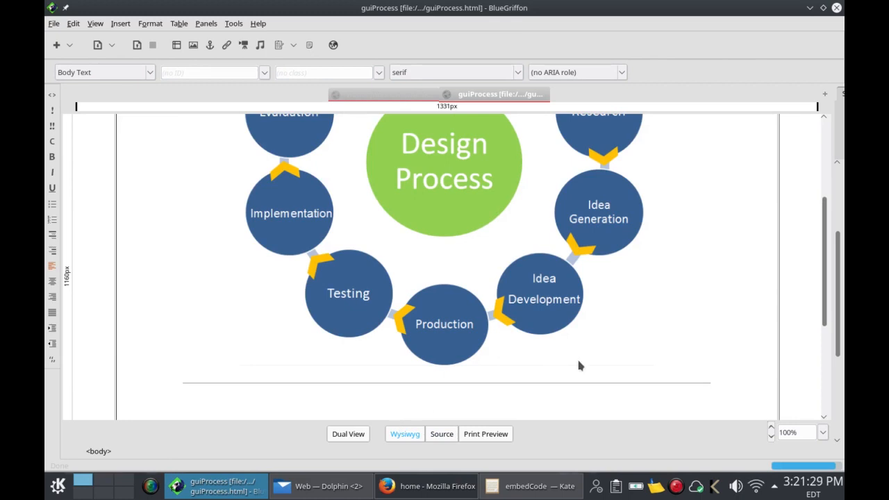
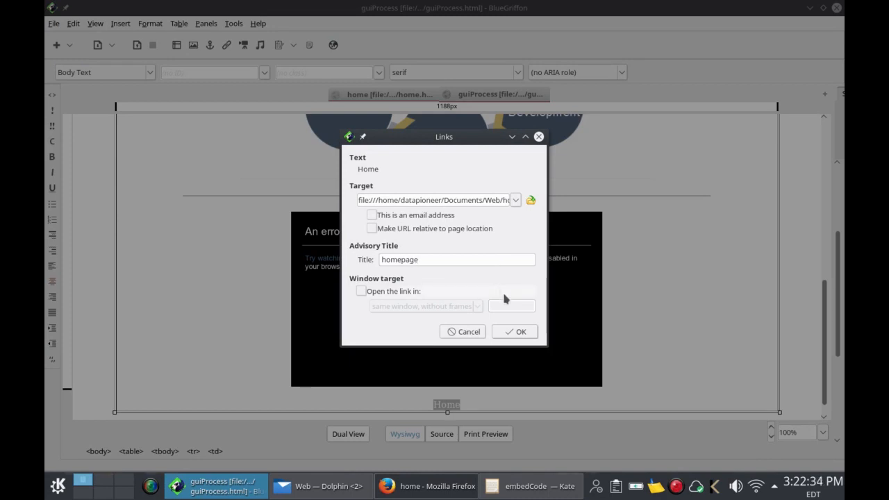
Step: Confirm the Home link to home.html with advisory title 'homepage'
click(508, 334)
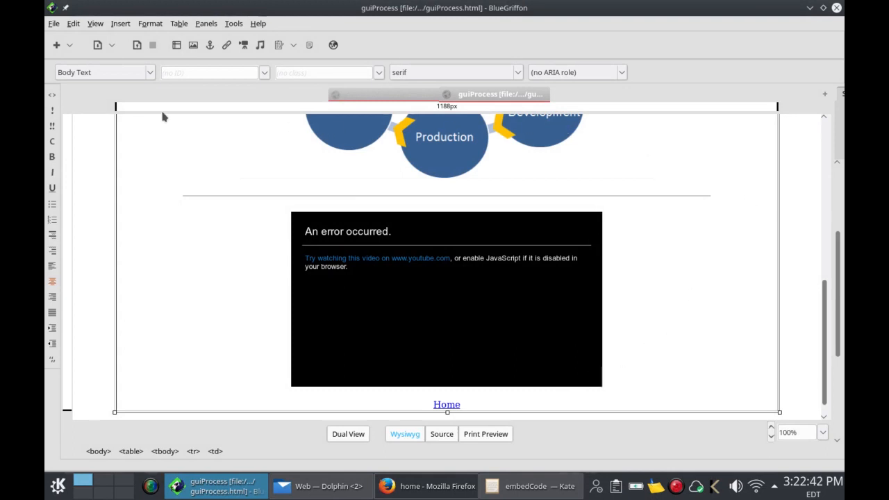
Step: Save guiProcess.html and preview it in Firefox
click(137, 45)
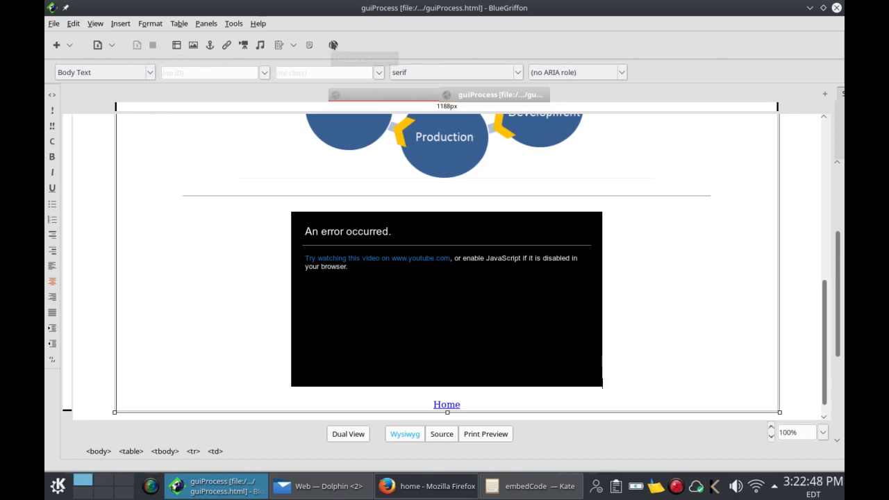
click(333, 44)
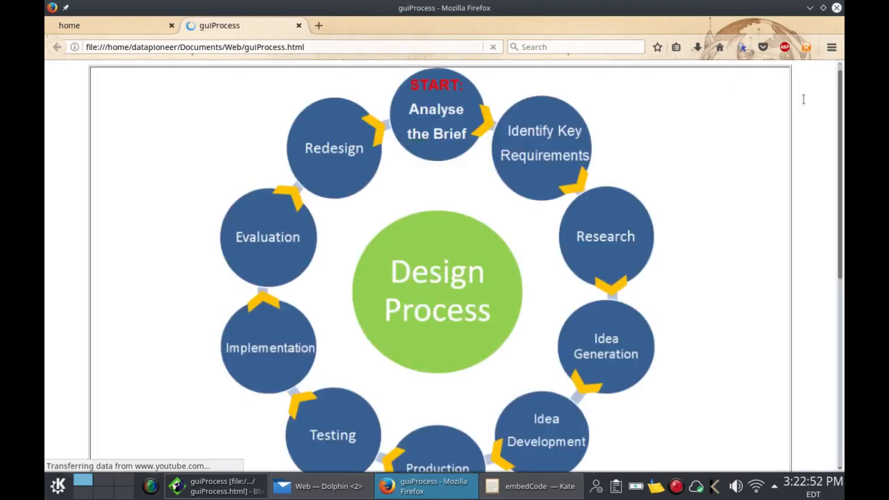
Step: Scroll the Firefox preview to check the embedded video and Home link, then return to BlueGriffon
drag(840, 130, 840, 93)
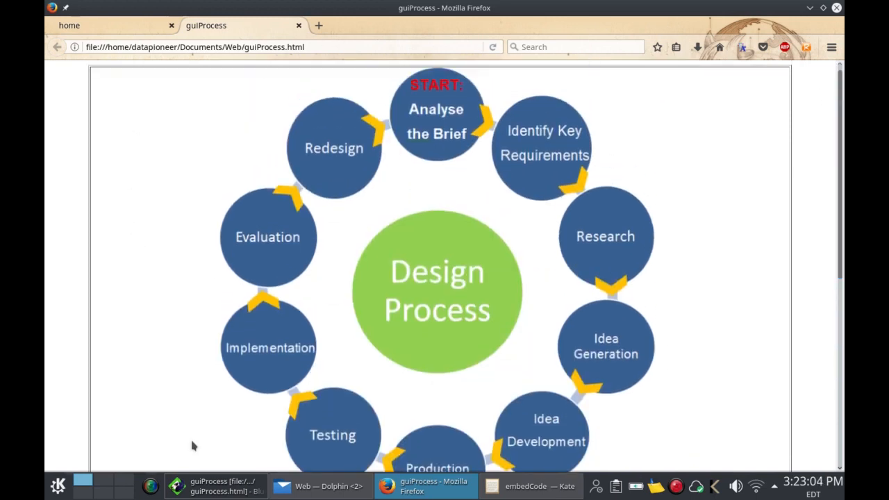
click(217, 490)
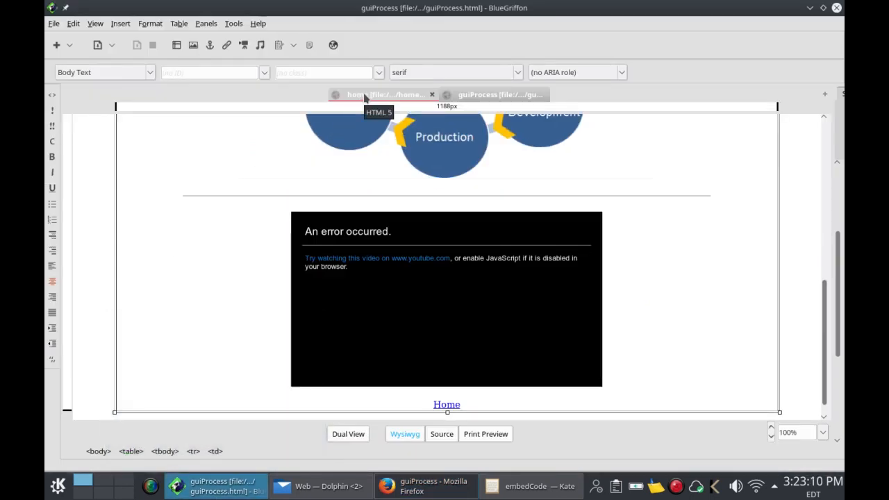
Step: On home.html, set the left table cell to center its content horizontally and align it to the top
click(365, 97)
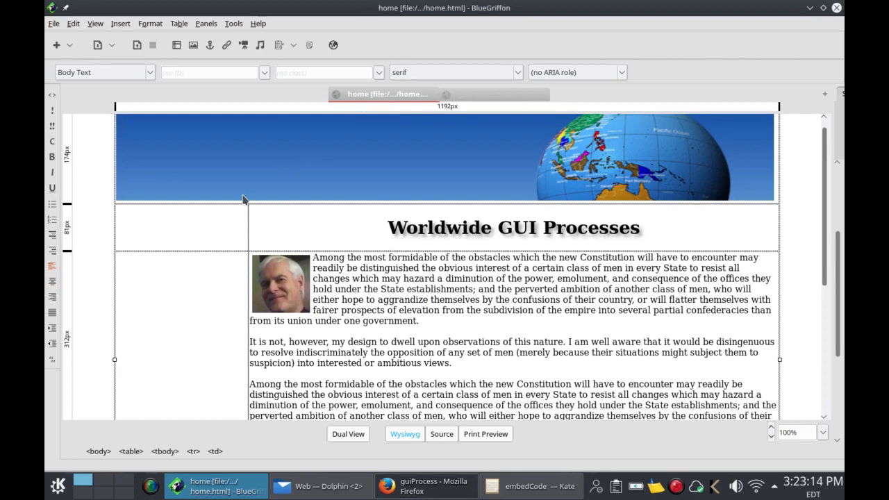
right_click(179, 282)
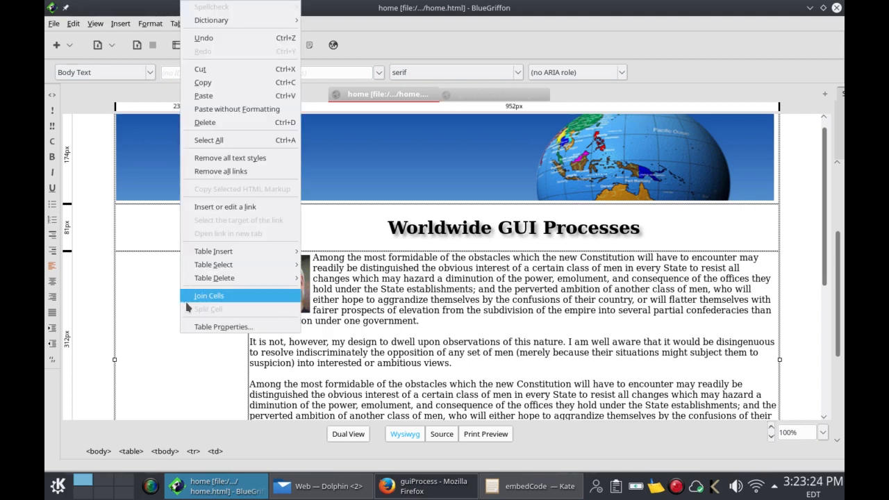
click(198, 327)
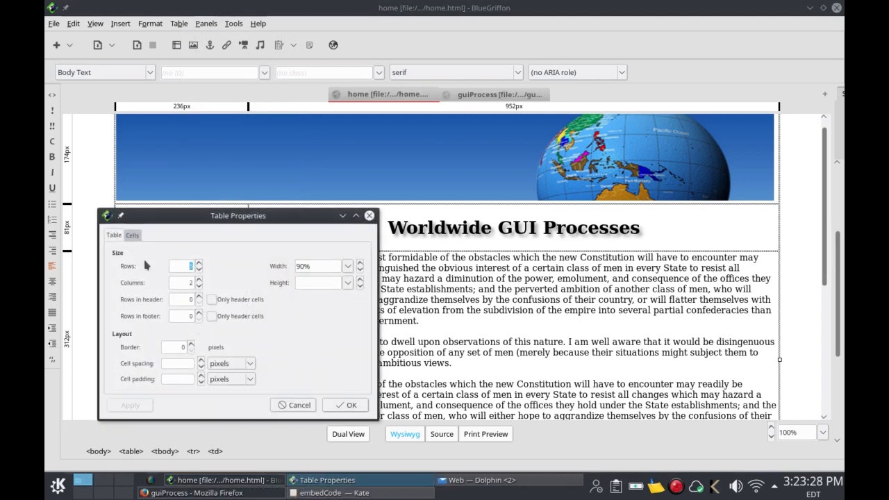
click(131, 236)
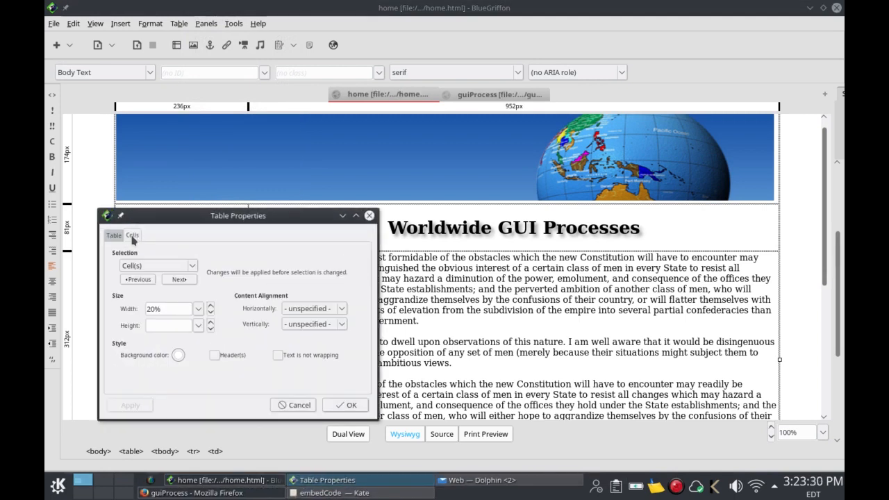
click(342, 311)
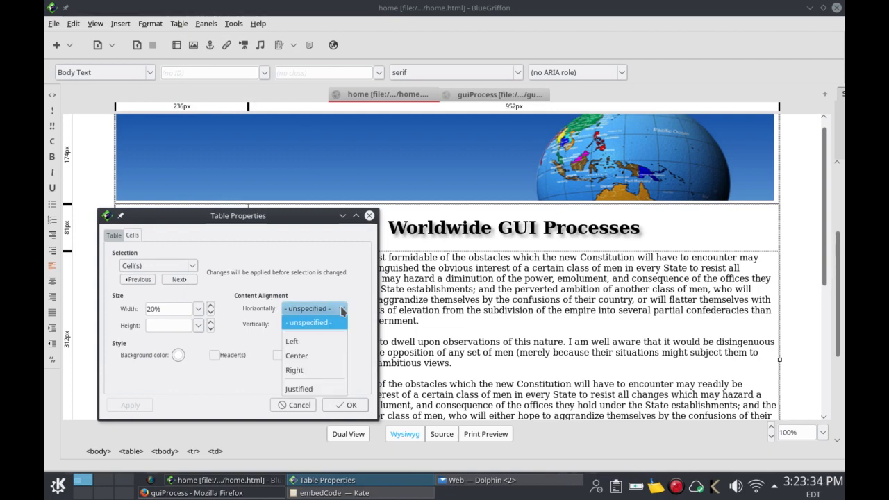
click(336, 356)
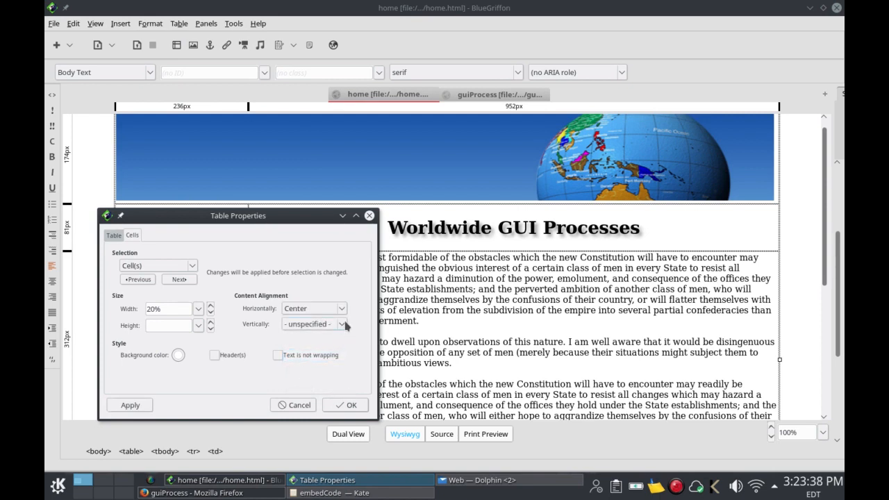
click(343, 324)
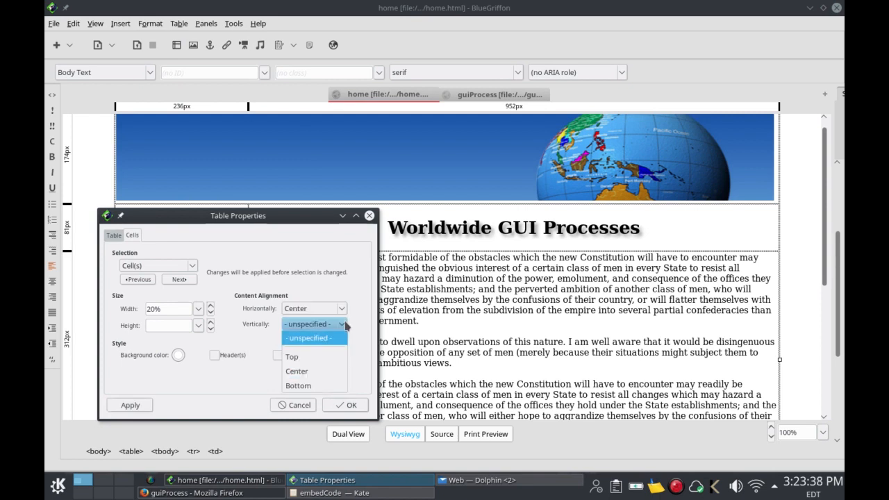
click(328, 358)
click(348, 405)
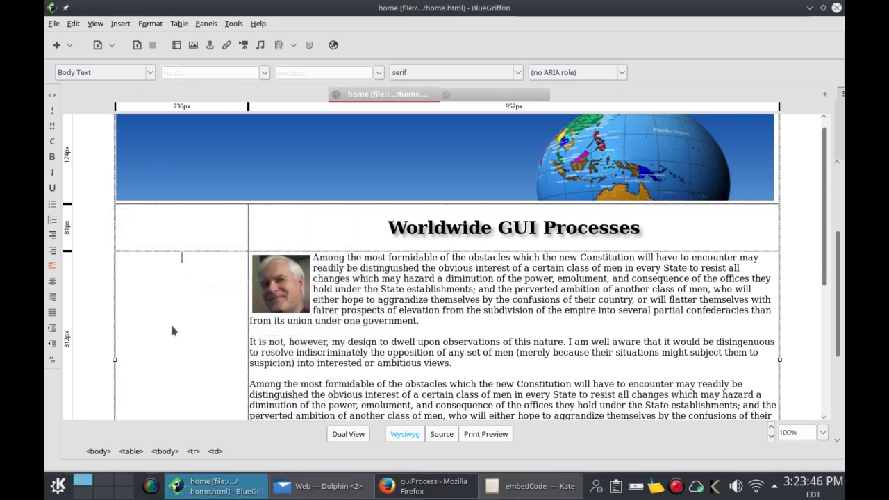
Step: Insert designProcess.png into the left cell, titled 'guiProcess', with empty alternate text allowed
click(193, 46)
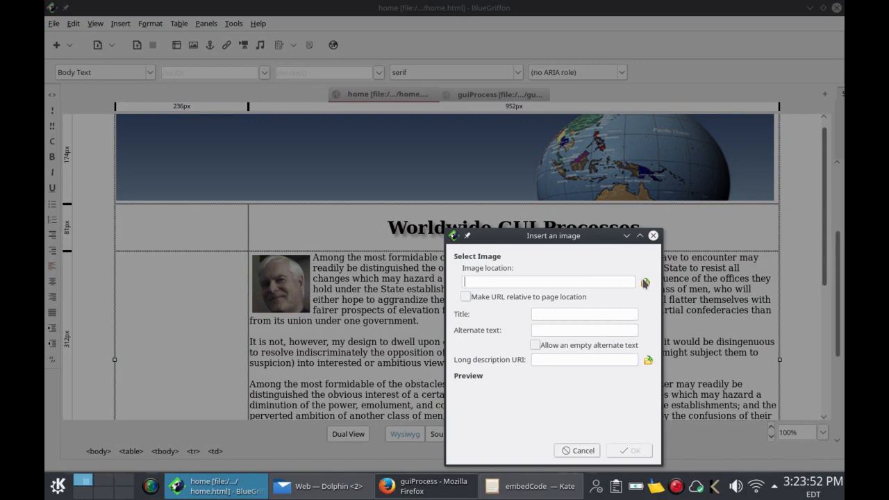
click(646, 283)
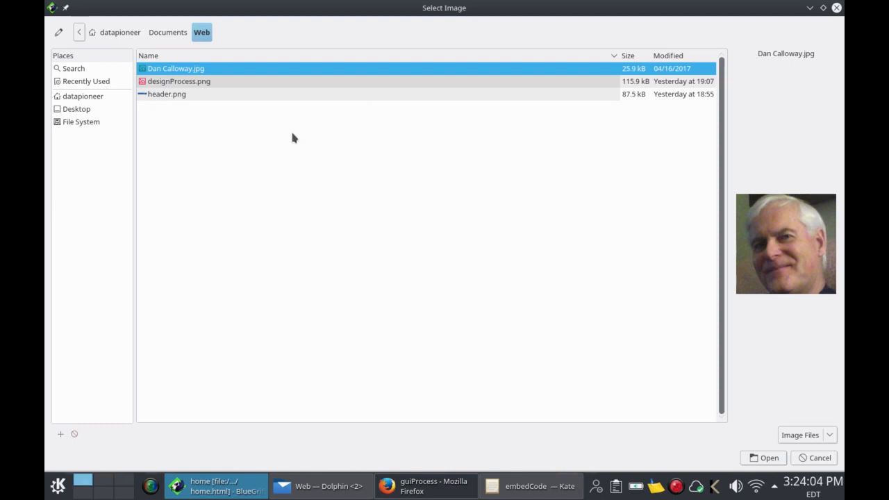
click(197, 83)
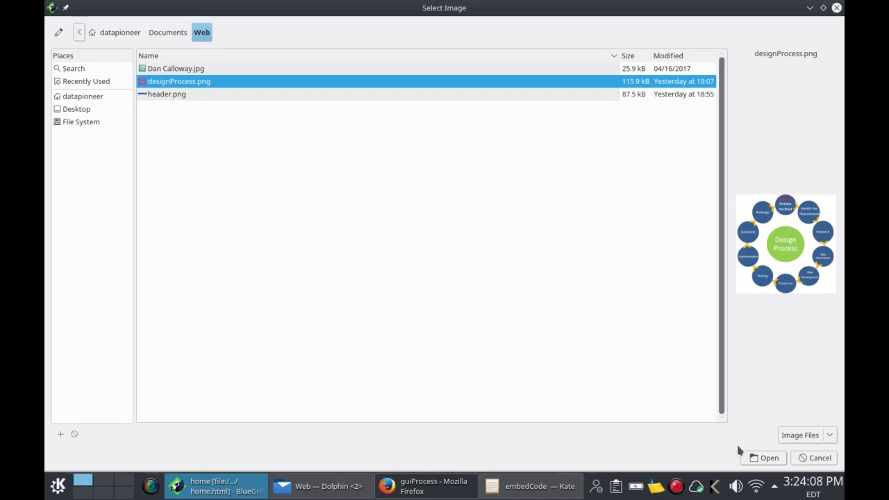
click(767, 459)
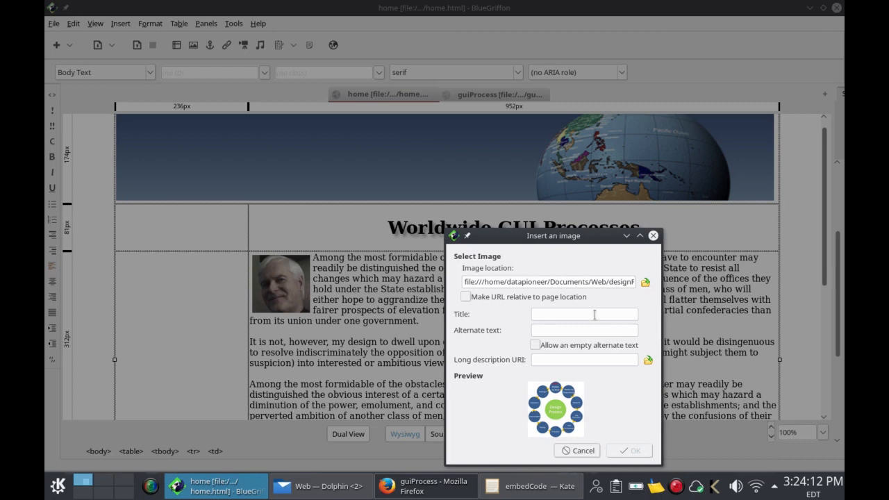
text(guiProcess)
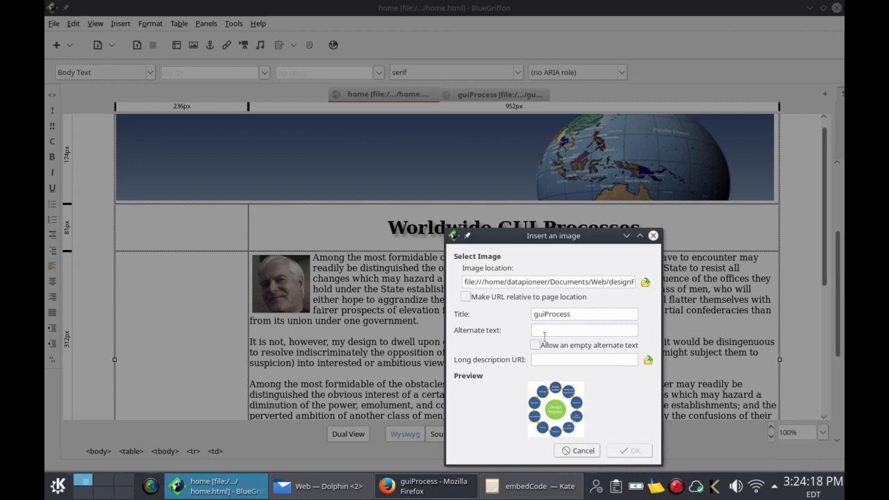
click(536, 345)
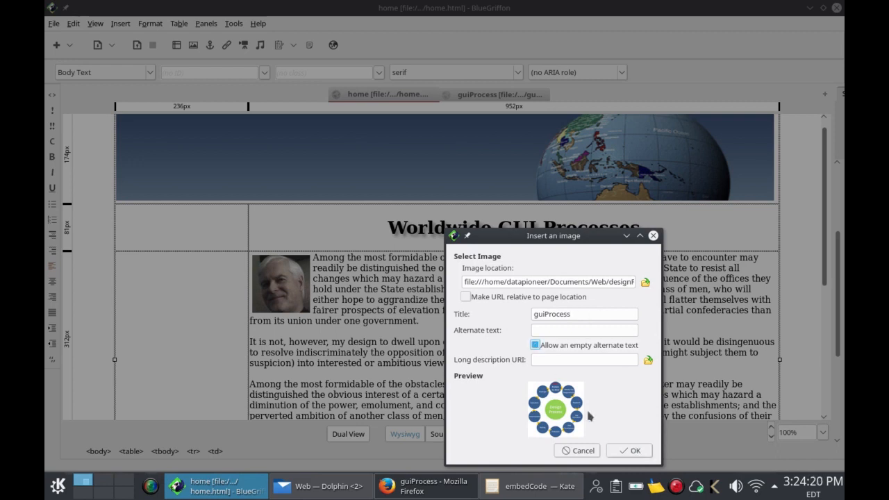
click(628, 450)
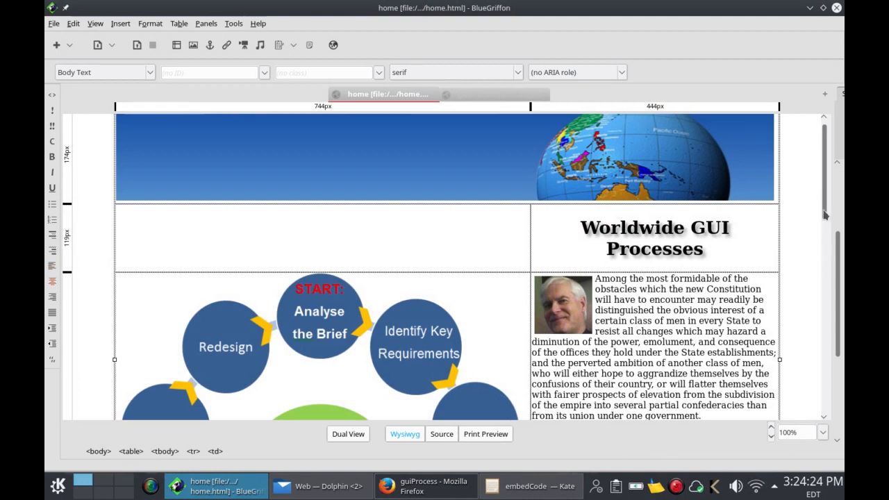
Step: Scroll through home.html to review the inserted diagram, then select the Design Process image
scroll(829, 255, down, 10)
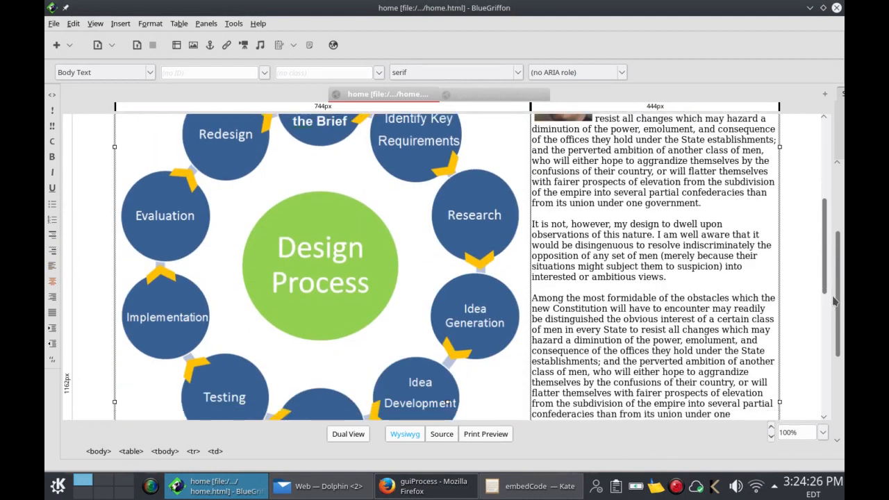
scroll(839, 325, down, 4)
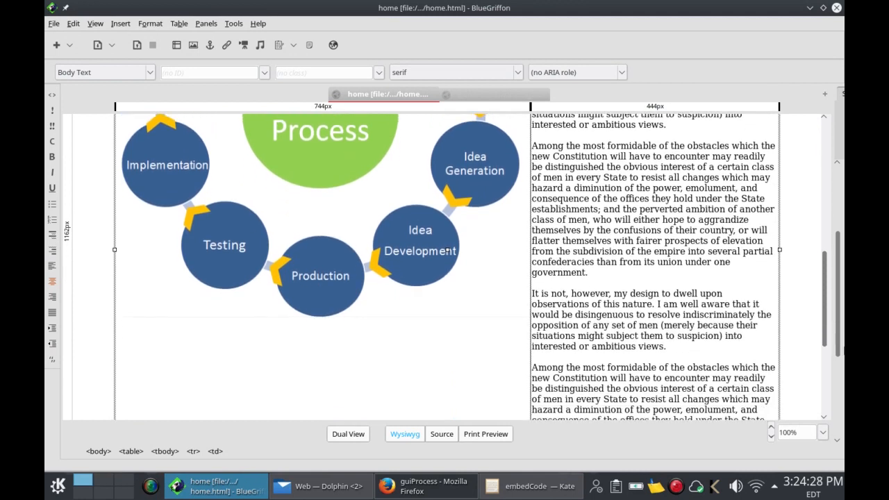
scroll(839, 325, down, 4)
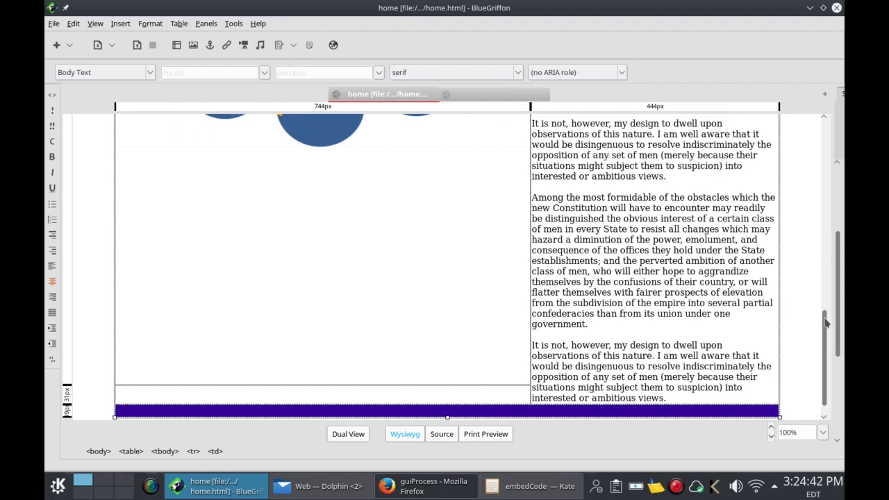
scroll(821, 298, up, 1)
scroll(821, 297, up, 3)
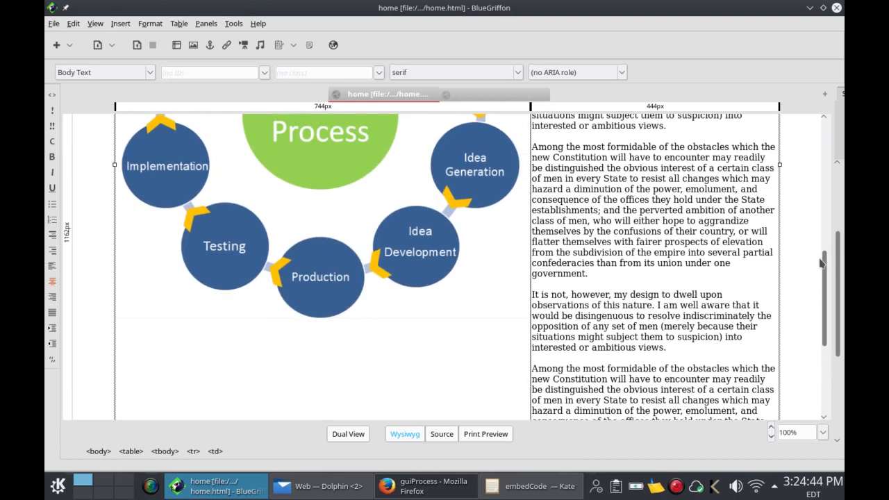
click(476, 304)
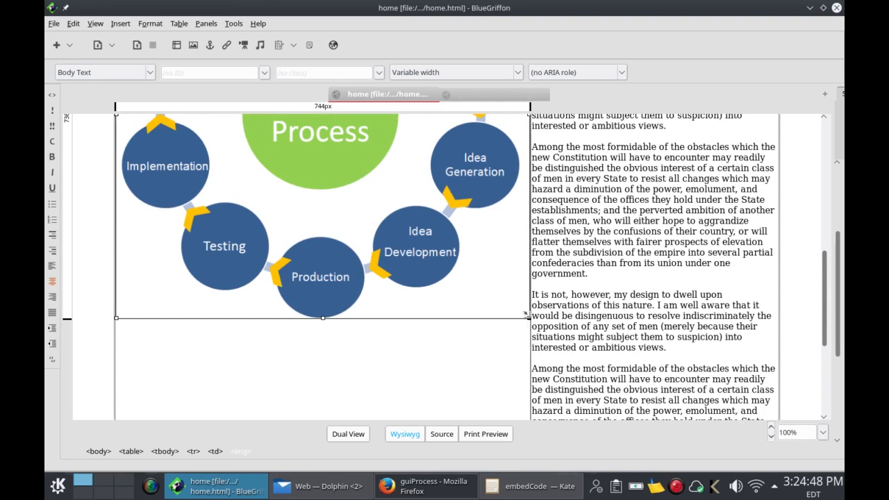
Step: Shrink the Design Process diagram to about 260 × 257 px to fit the left column
drag(525, 314, 335, 130)
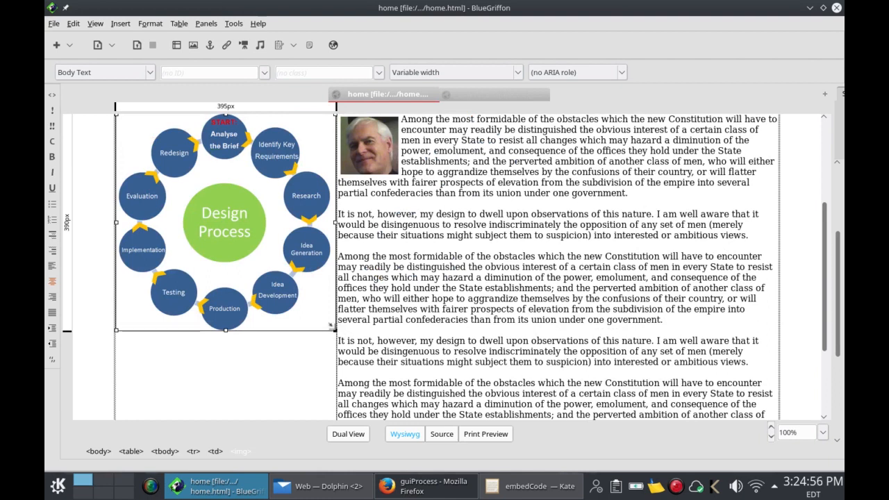
drag(332, 327, 262, 221)
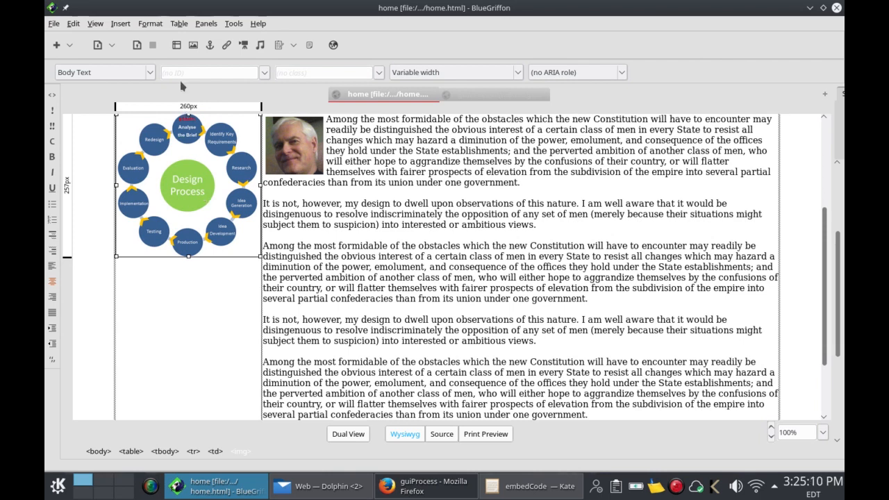
Step: Set guiProcess.html as the diagram's link target with advisory title 'Gui Process'
click(228, 45)
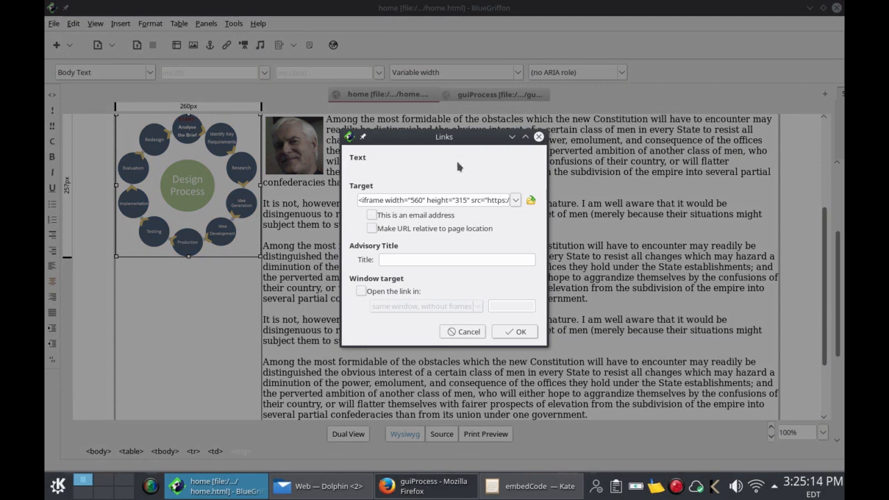
click(531, 201)
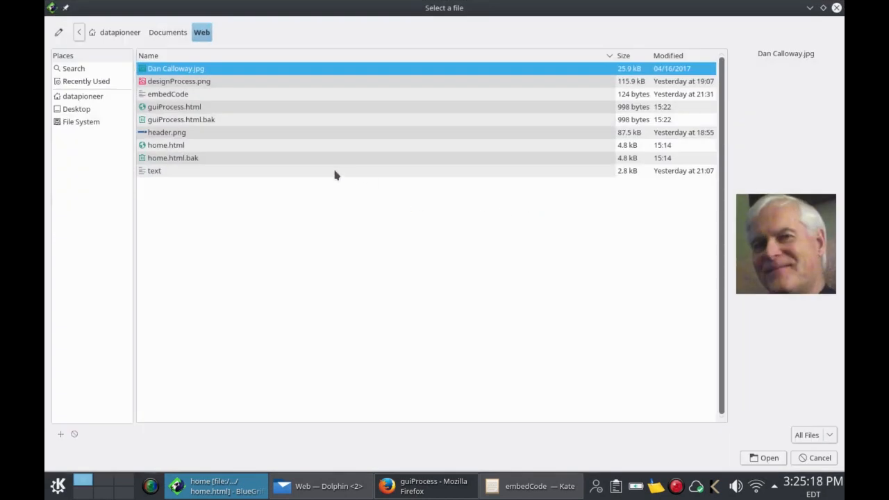
click(197, 107)
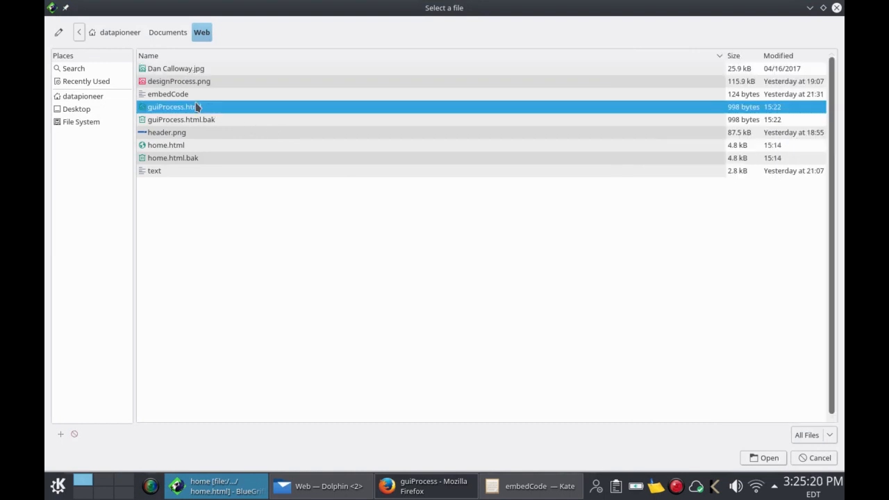
click(767, 458)
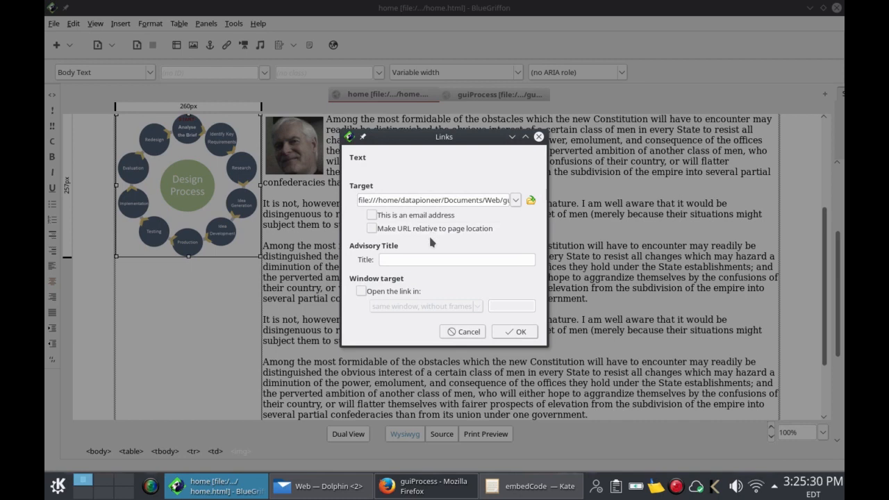
click(430, 259)
text(gui)
key(BackSpace)
key(BackSpace)
key(BackSpace)
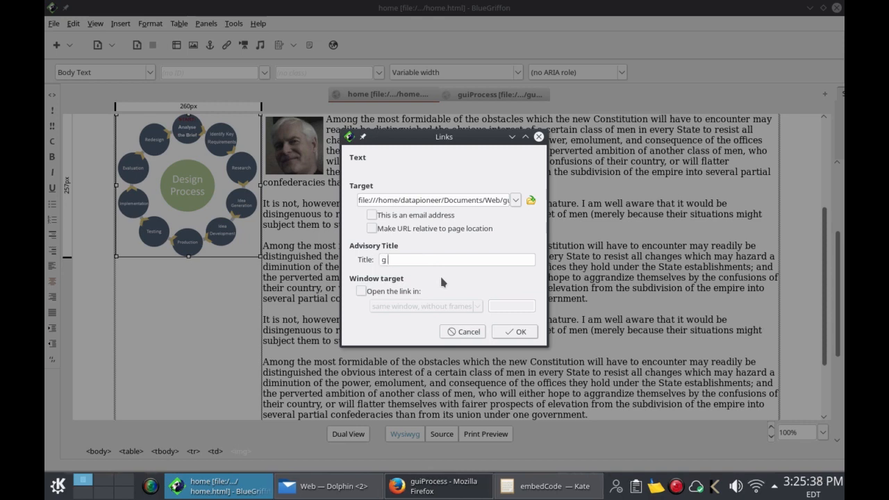
text(Gui Process)
Step: Apply the link to the diagram and preview home.html in Firefox
click(520, 333)
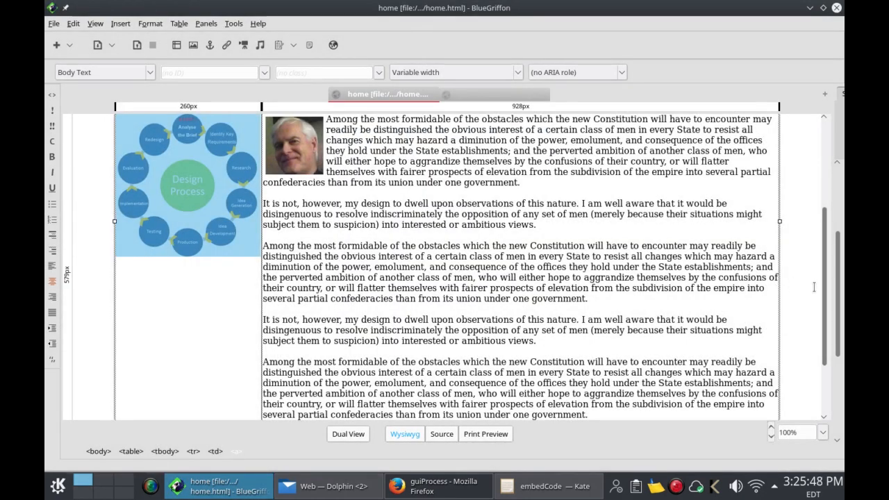
drag(825, 285, 828, 170)
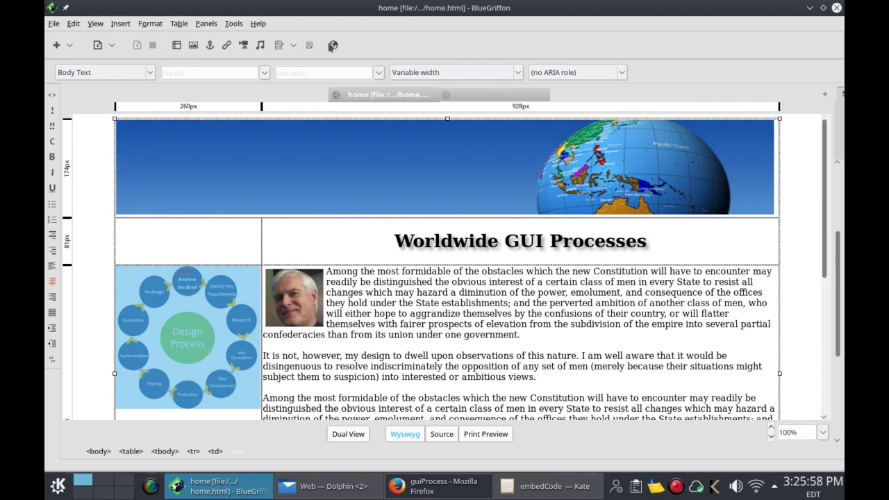
click(333, 45)
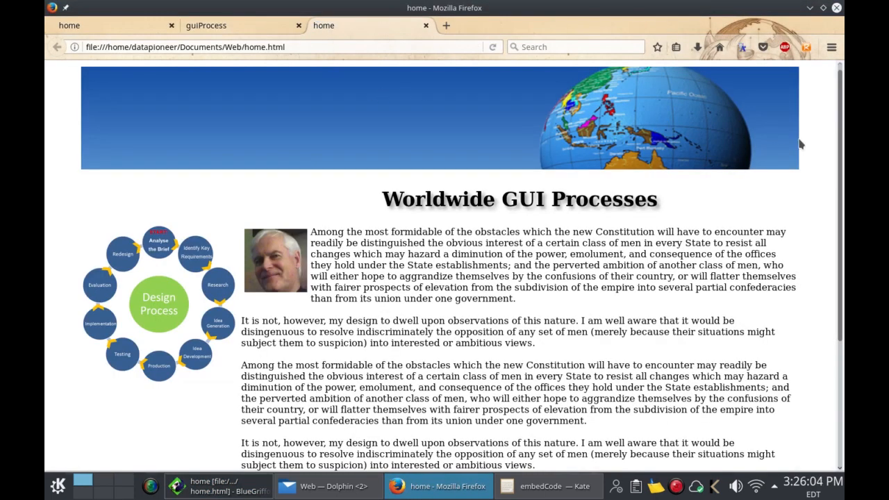
Step: Scroll through the home page preview and follow the diagram's link to guiProcess.html
drag(839, 145, 840, 166)
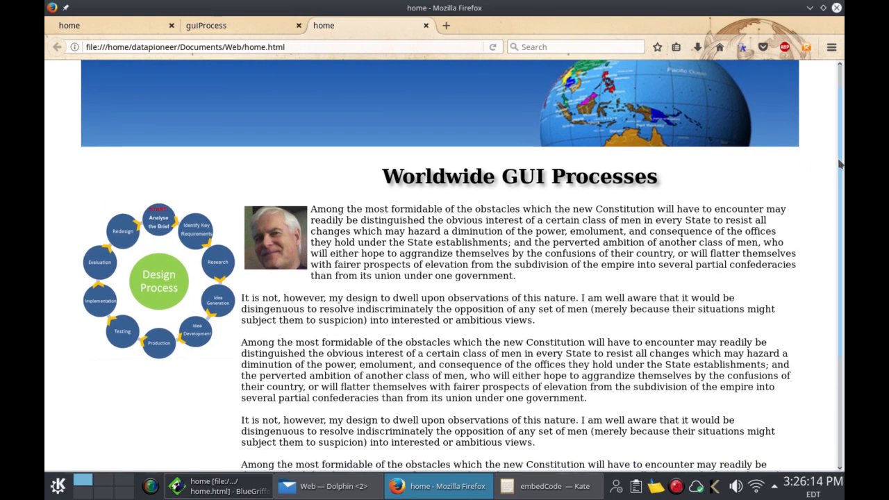
drag(840, 164, 842, 300)
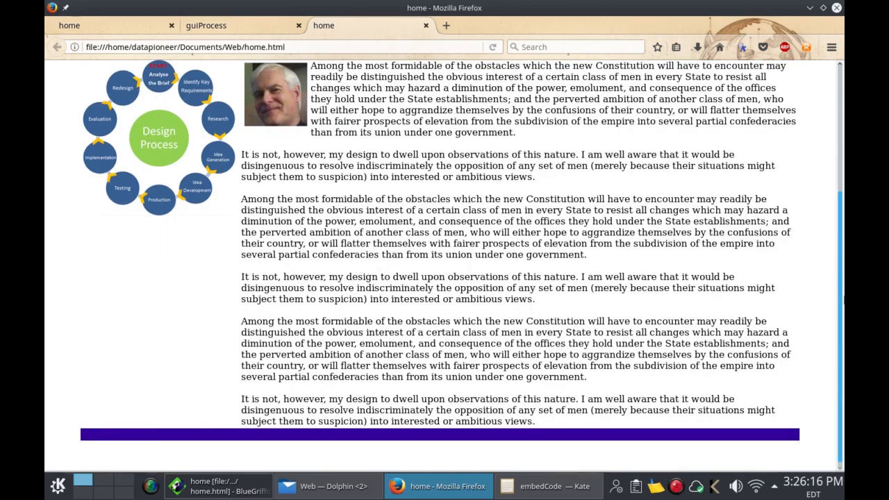
drag(843, 276, 843, 165)
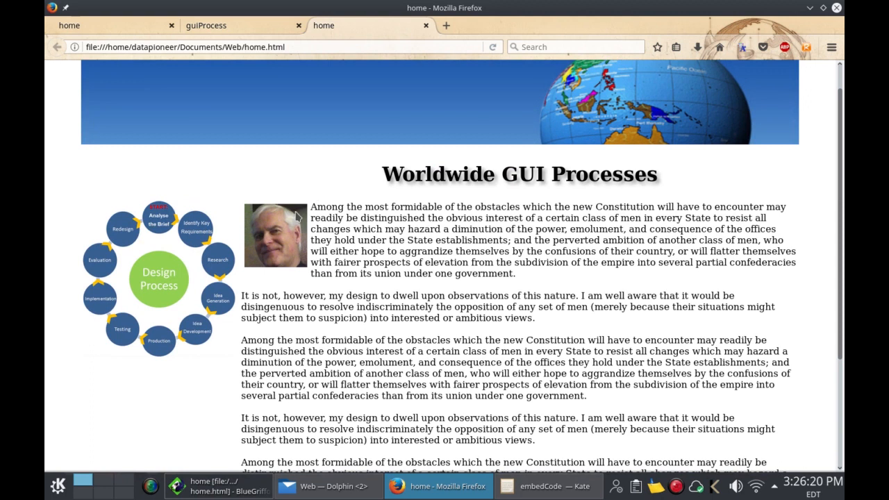
click(152, 274)
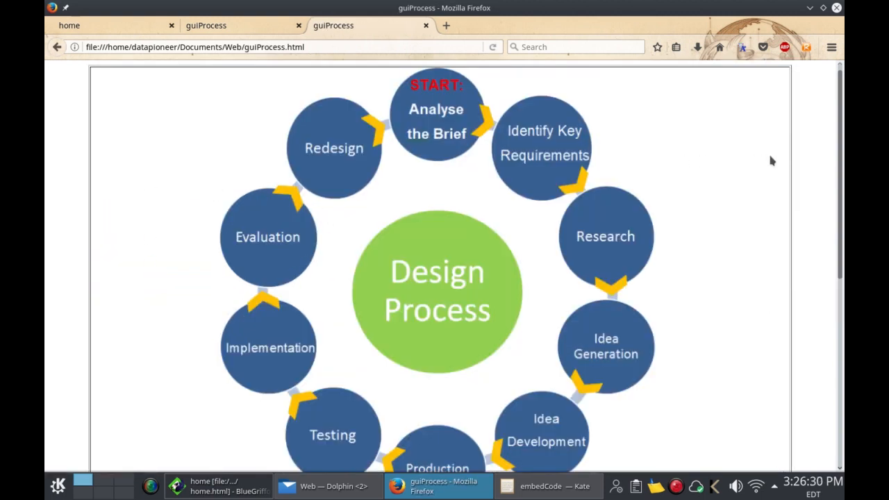
Step: Play and pause the embedded UI Design Process video, which opens it on YouTube
drag(840, 173, 840, 176)
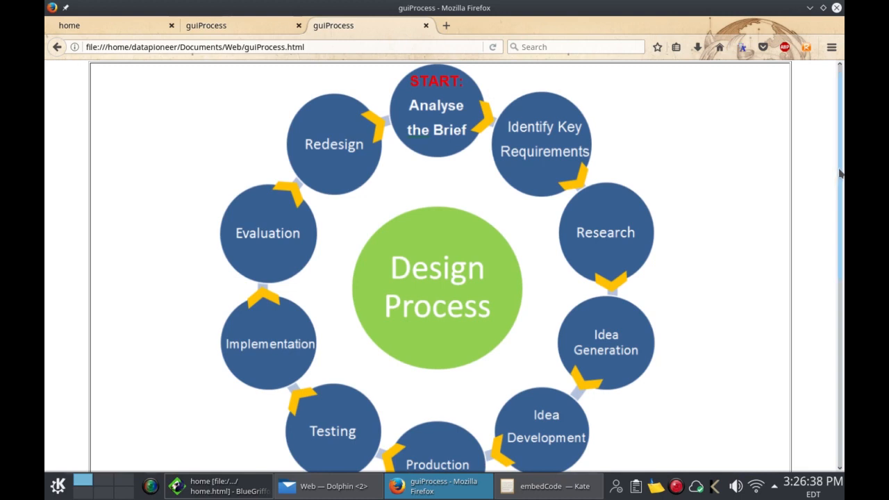
drag(841, 174, 842, 353)
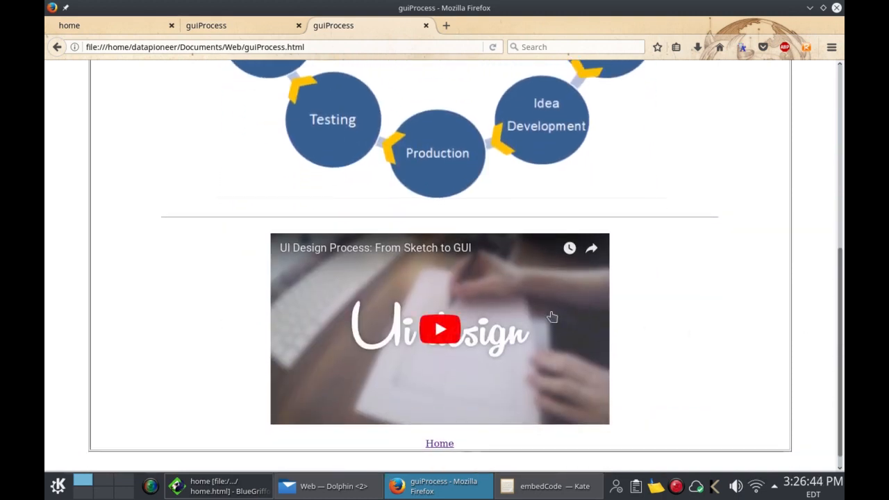
click(444, 331)
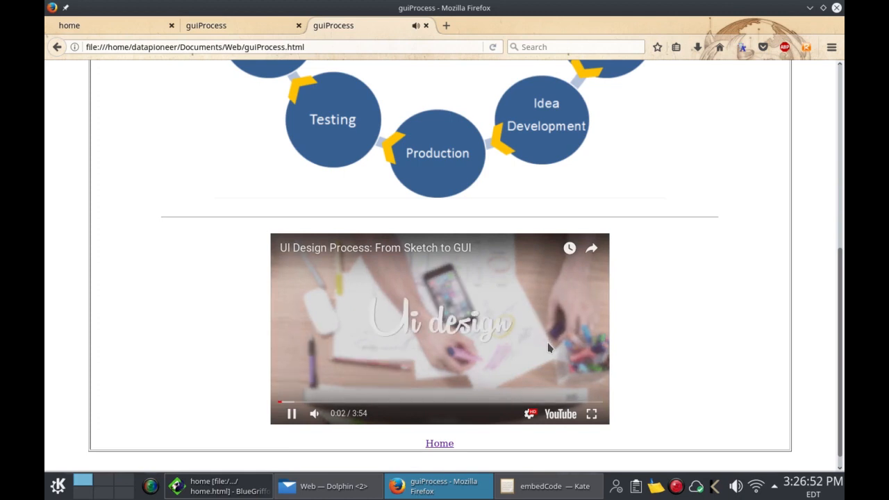
click(532, 359)
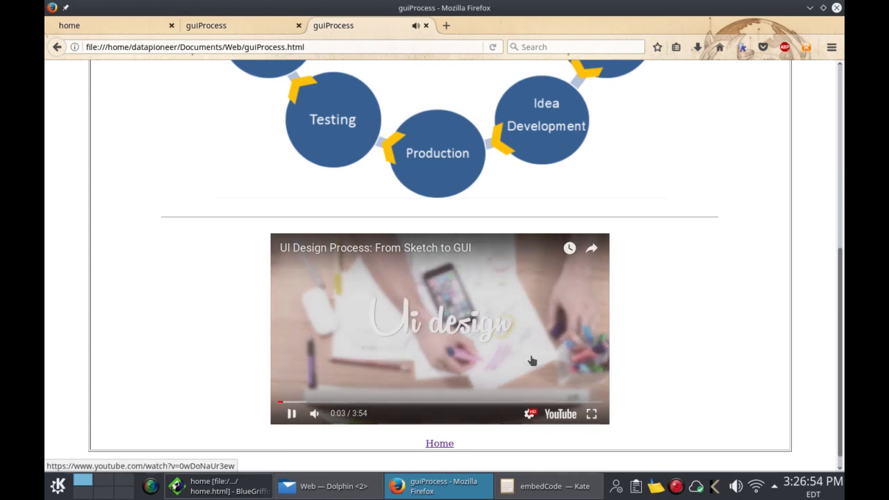
click(532, 360)
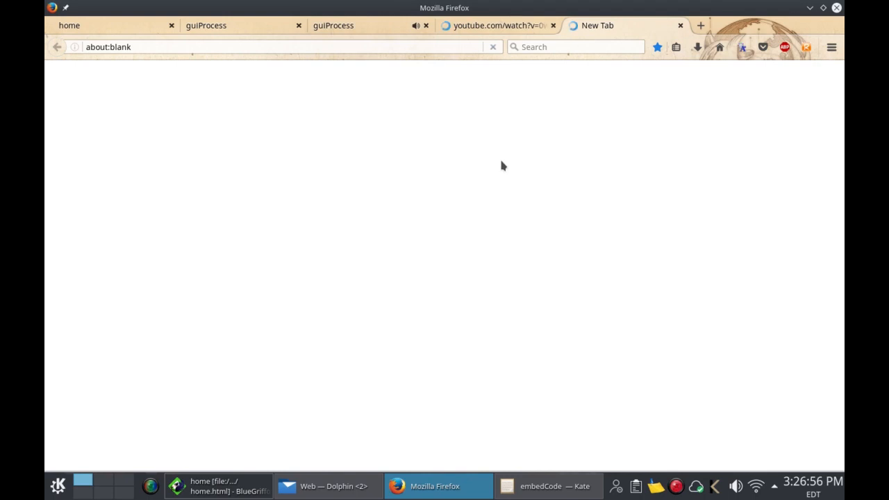
Step: Close the extra YouTube tabs and follow the Home link back to home.html
click(680, 26)
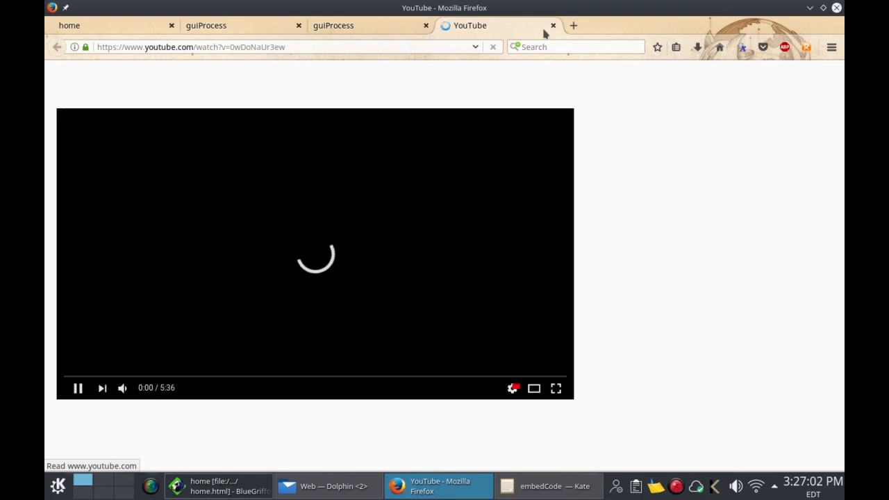
click(553, 25)
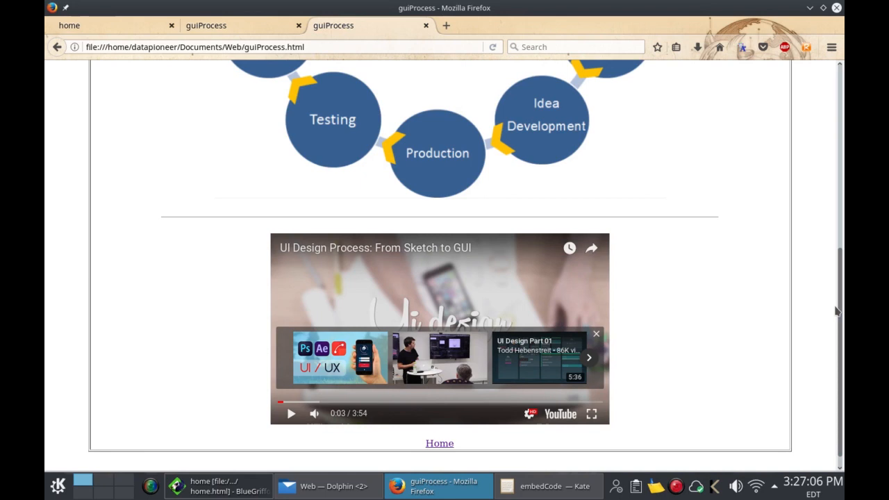
scroll(842, 345, down, 1)
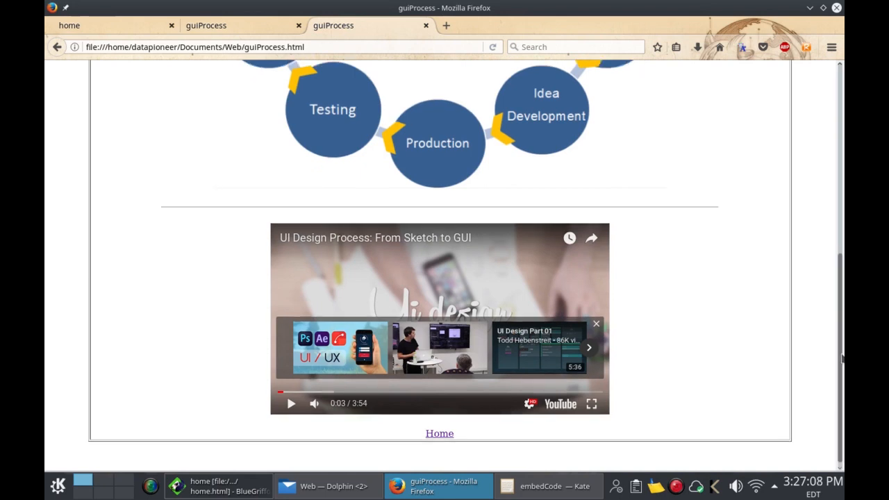
click(448, 434)
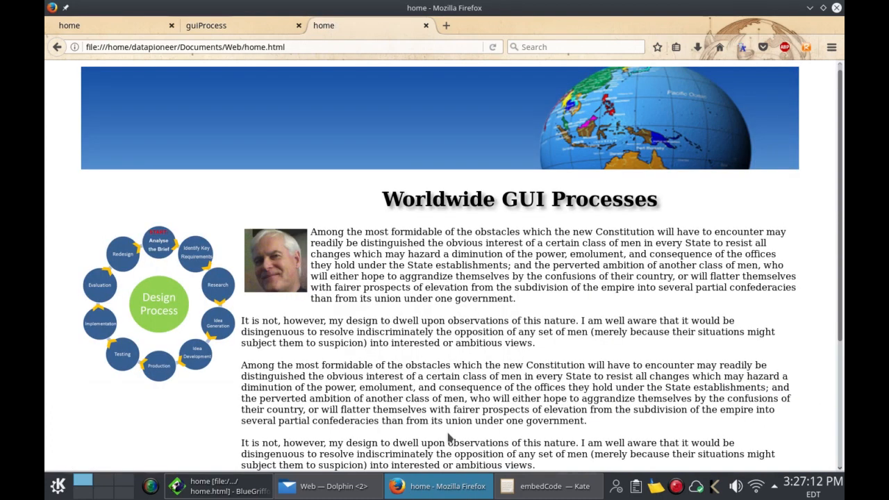